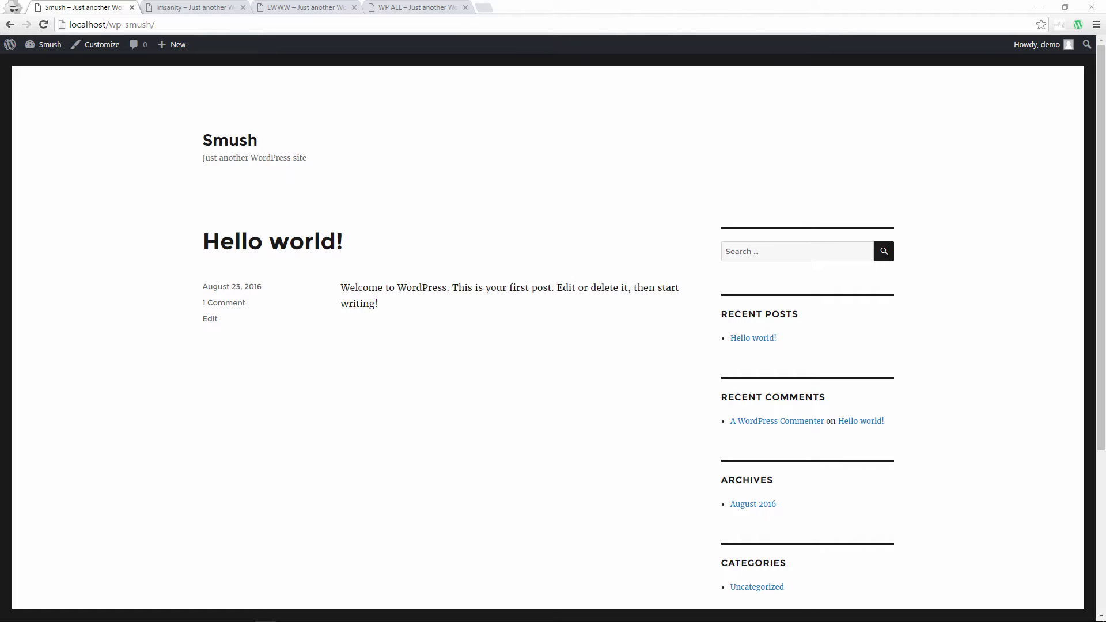
Step: Look over the Smush, Imsanity, EWWW and WP ALL test sites and the wp-content folder windows behind the browser
left_click(183, 11)
left_click(304, 10)
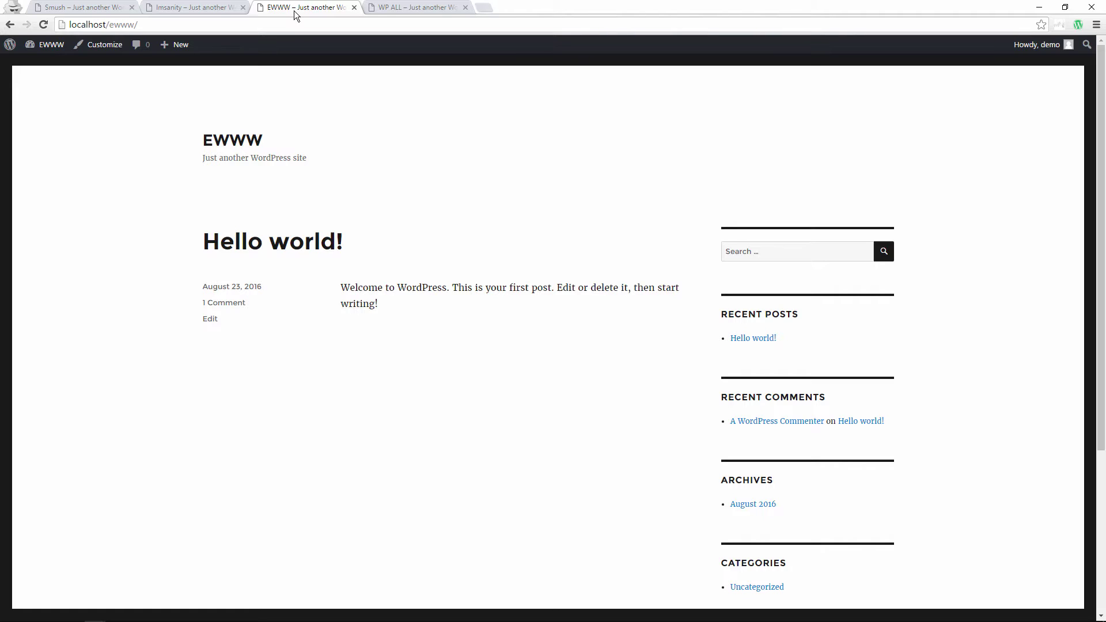
left_click(198, 8)
left_click(105, 9)
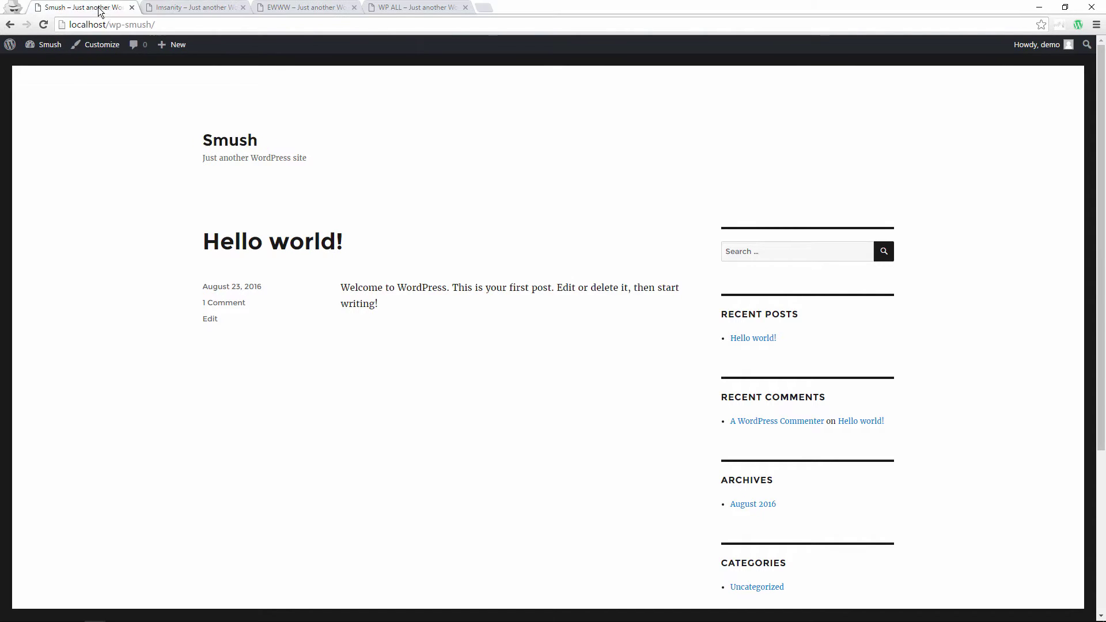
left_click(181, 9)
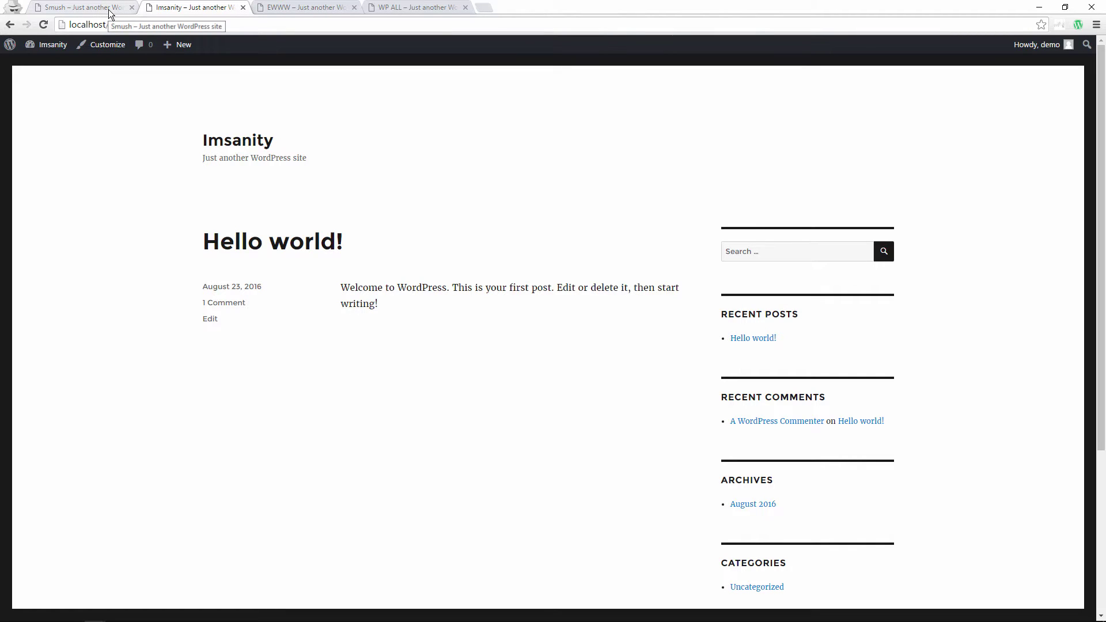
left_click(407, 8)
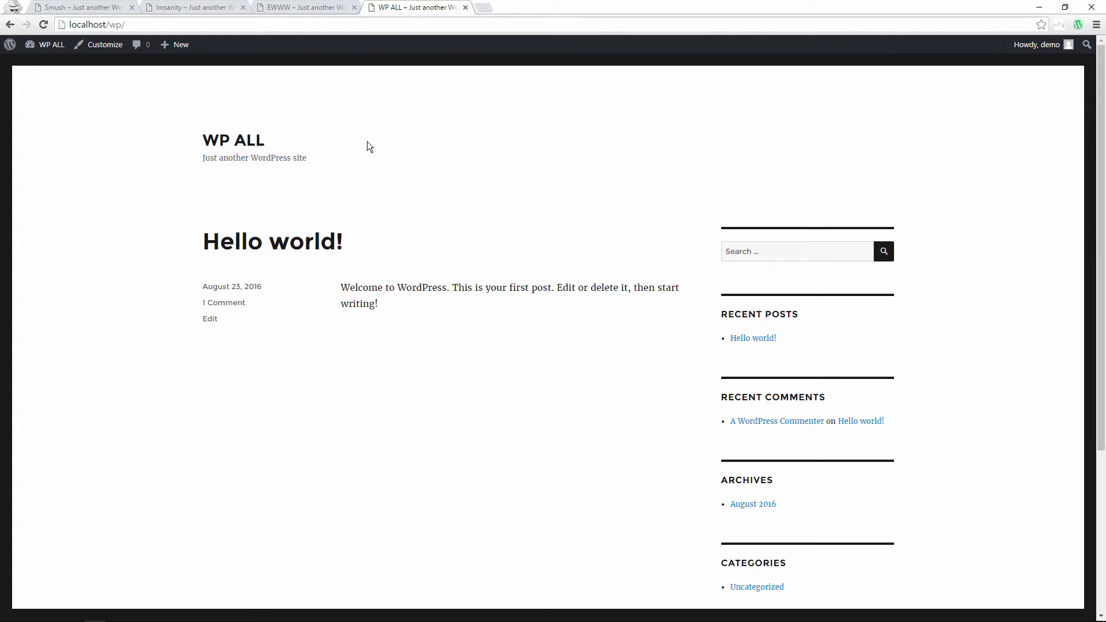
left_click_drag(624, 7, 620, 549)
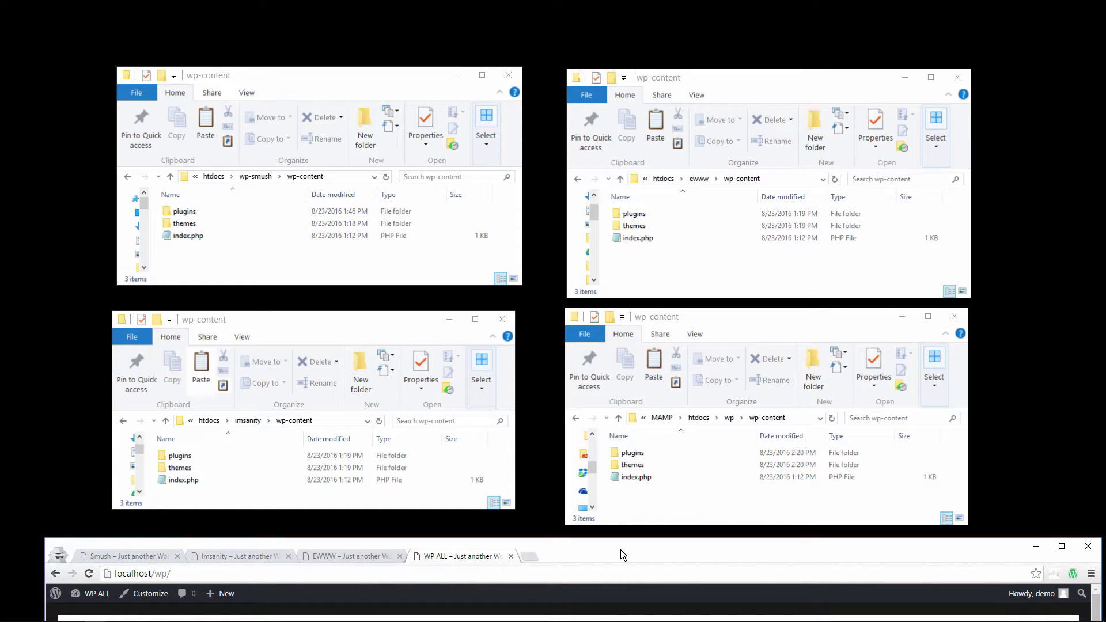
left_click_drag(620, 549, 518, 1)
Step: Activate the already installed WP Smush plugin on the Smush site
left_click(84, 8)
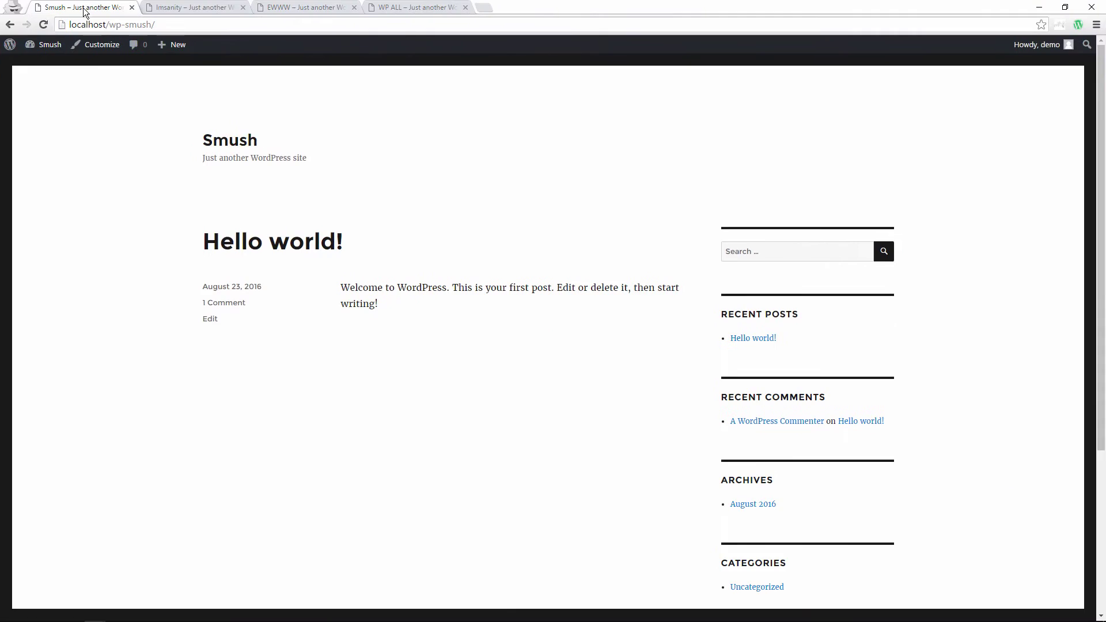
mouse_move(55, 46)
left_click(71, 81)
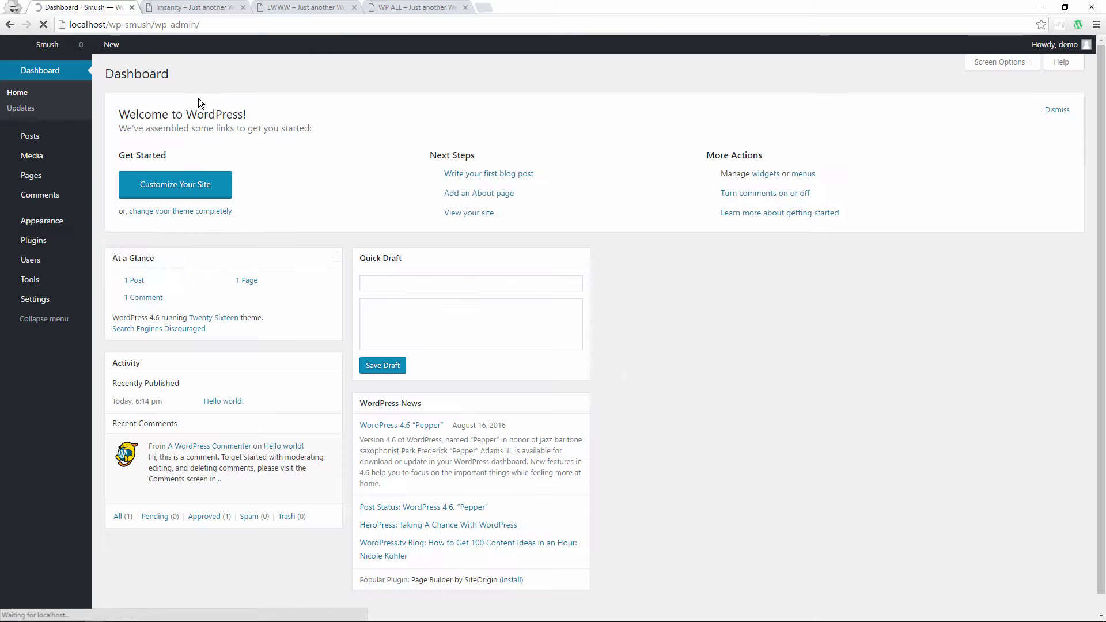
mouse_move(91, 242)
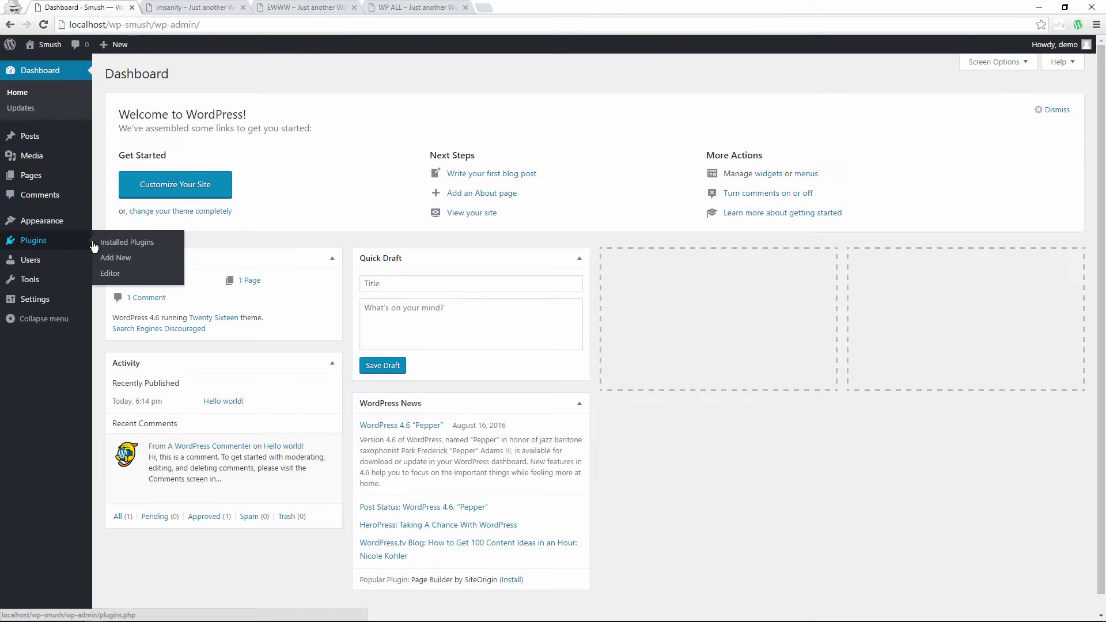
left_click(124, 244)
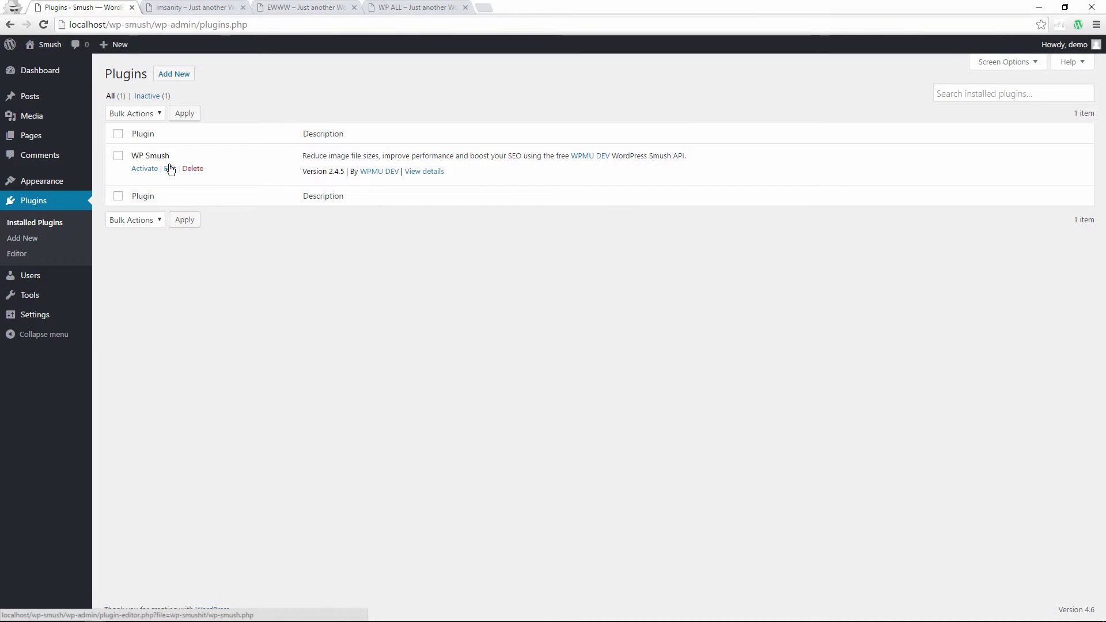
left_click(147, 169)
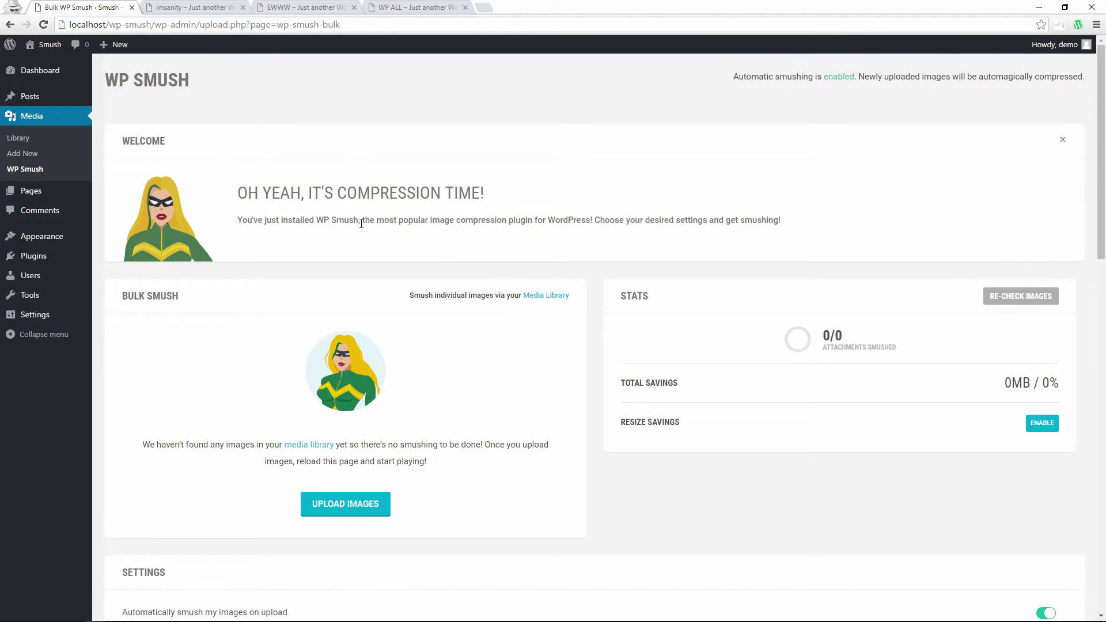
Step: On the Imsanity site, search the plugin directory for "imsanity" and install the Imsanity plugin
left_click(213, 8)
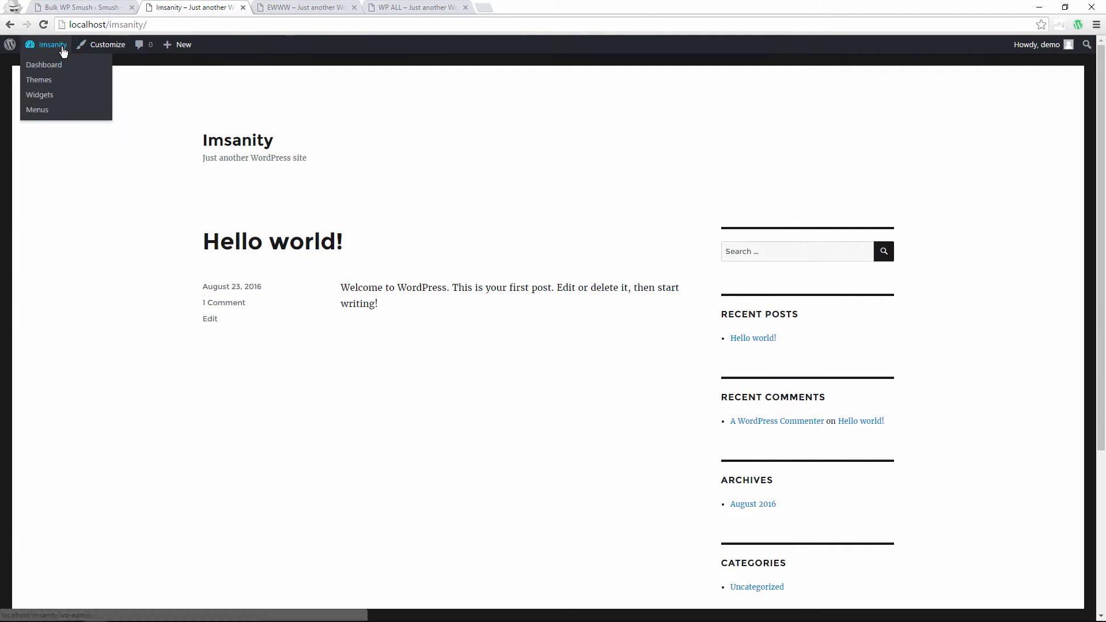
left_click(53, 66)
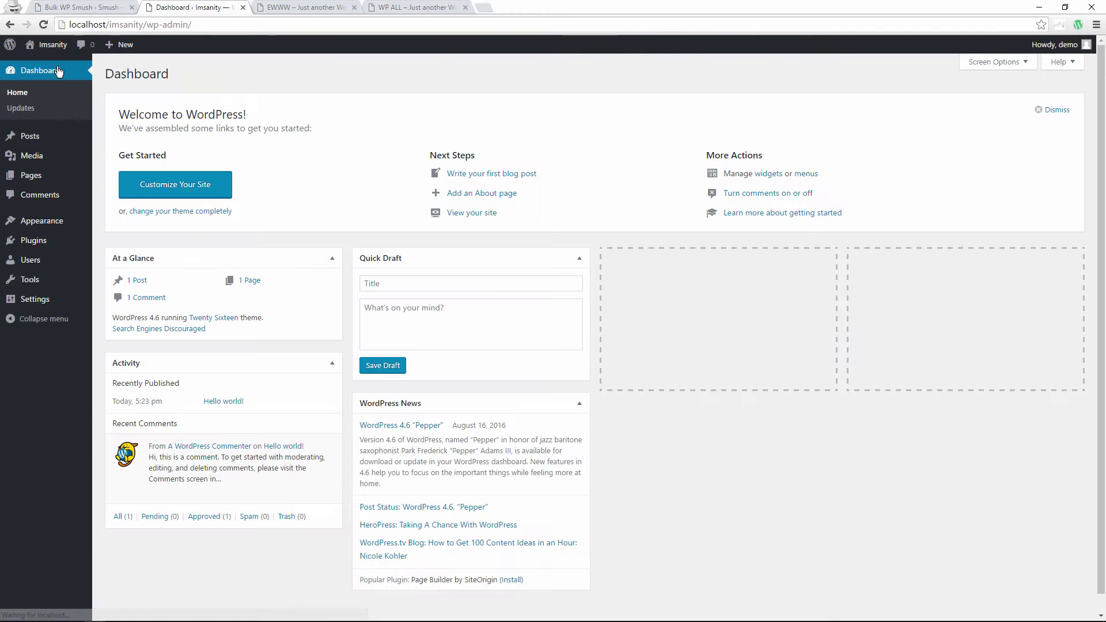
mouse_move(35, 240)
left_click(109, 243)
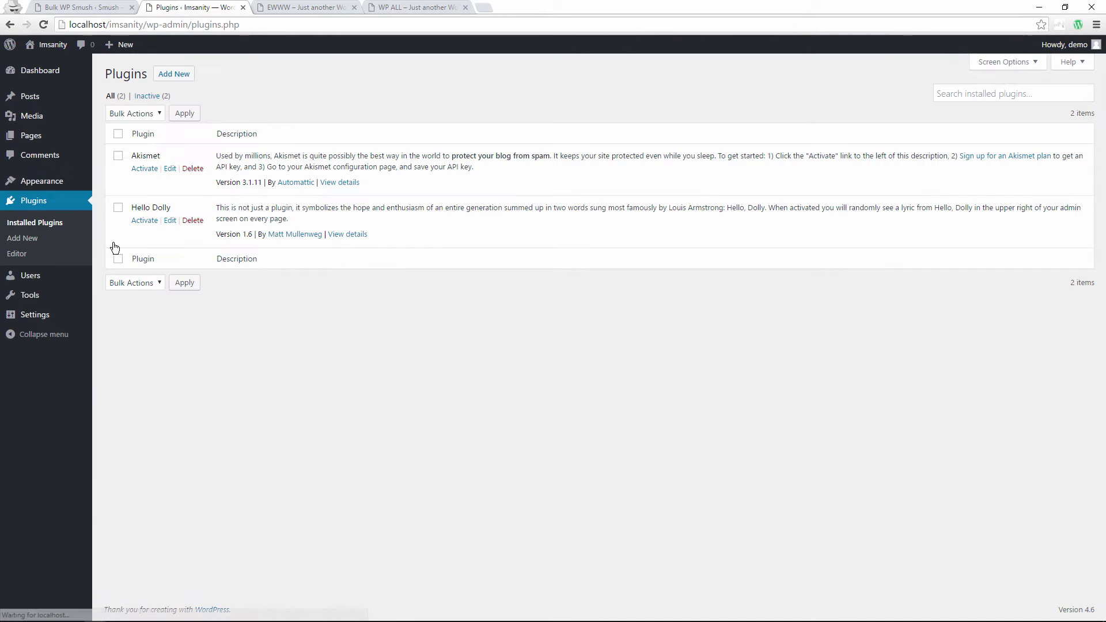
left_click(174, 74)
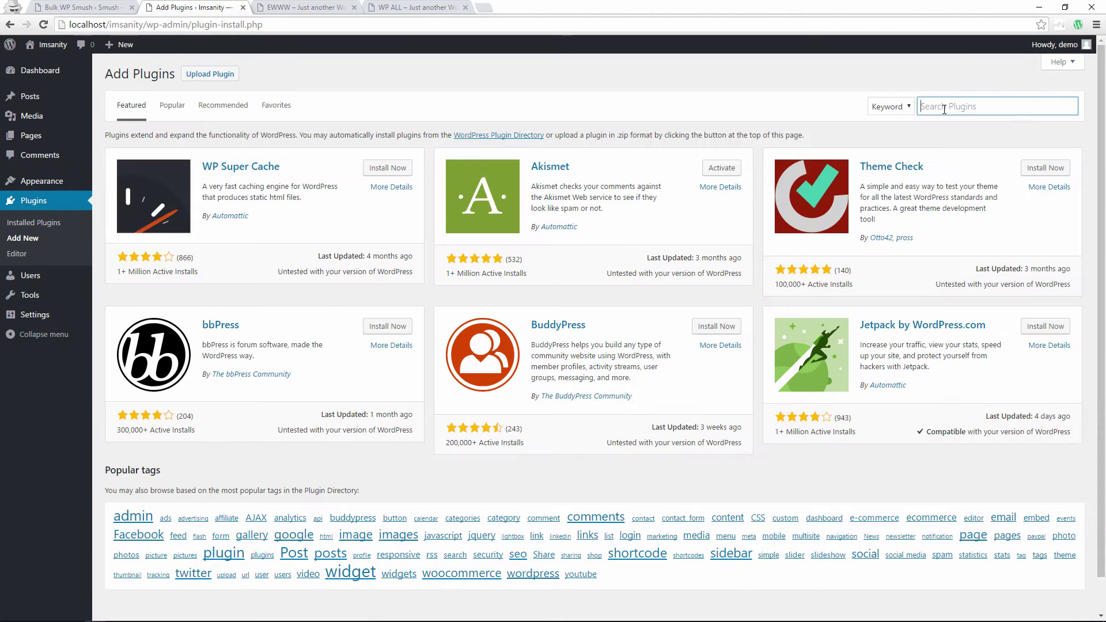
left_click(944, 107)
type("imsanity")
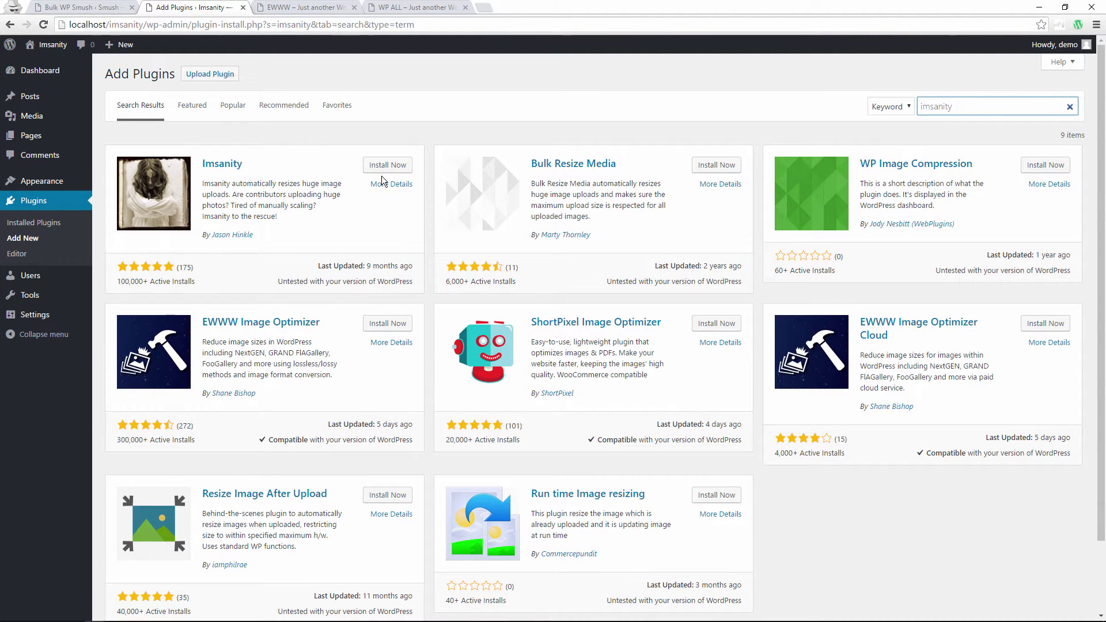
left_click(385, 169)
Step: Find and install EWWW Image Optimizer on the EWWW site with the search "ewww", and activate Imsanity on the Imsanity site
left_click(306, 7)
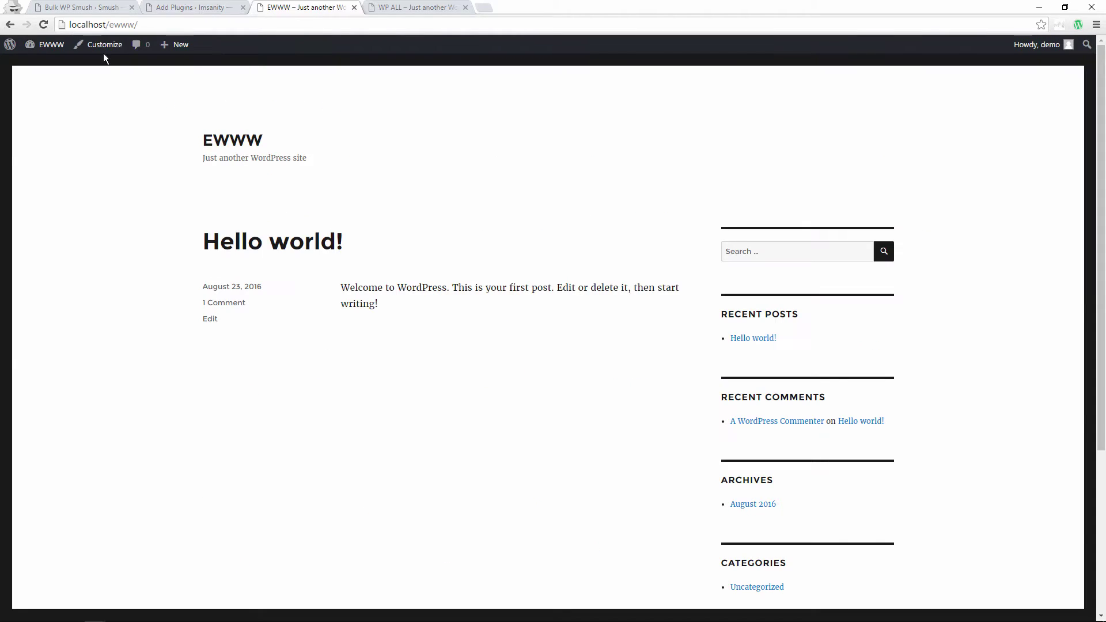
left_click(48, 65)
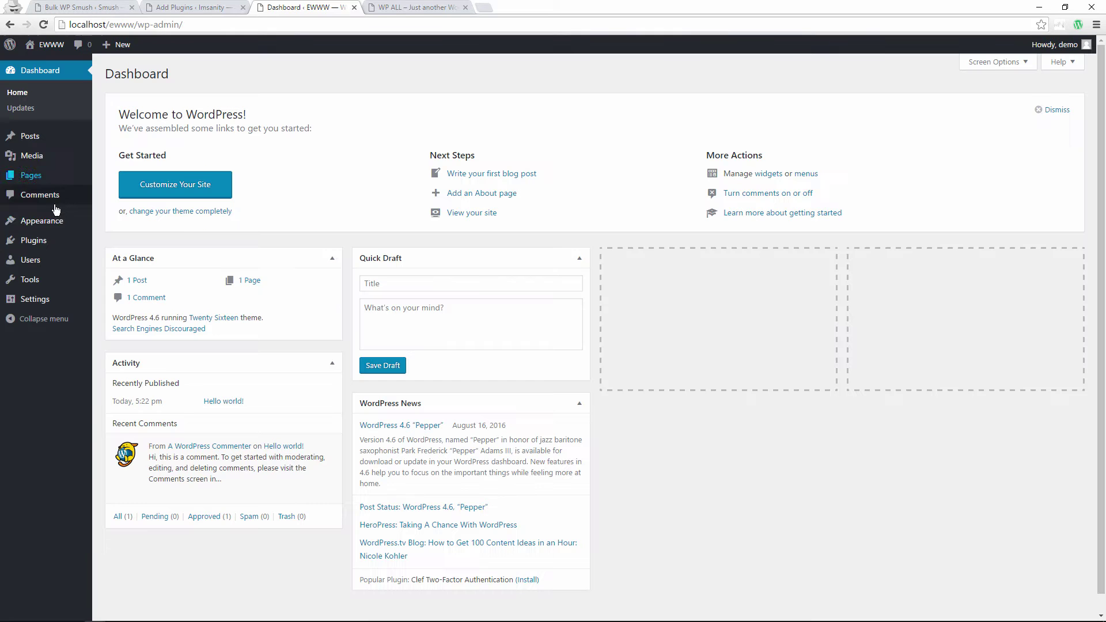
mouse_move(35, 241)
left_click(114, 257)
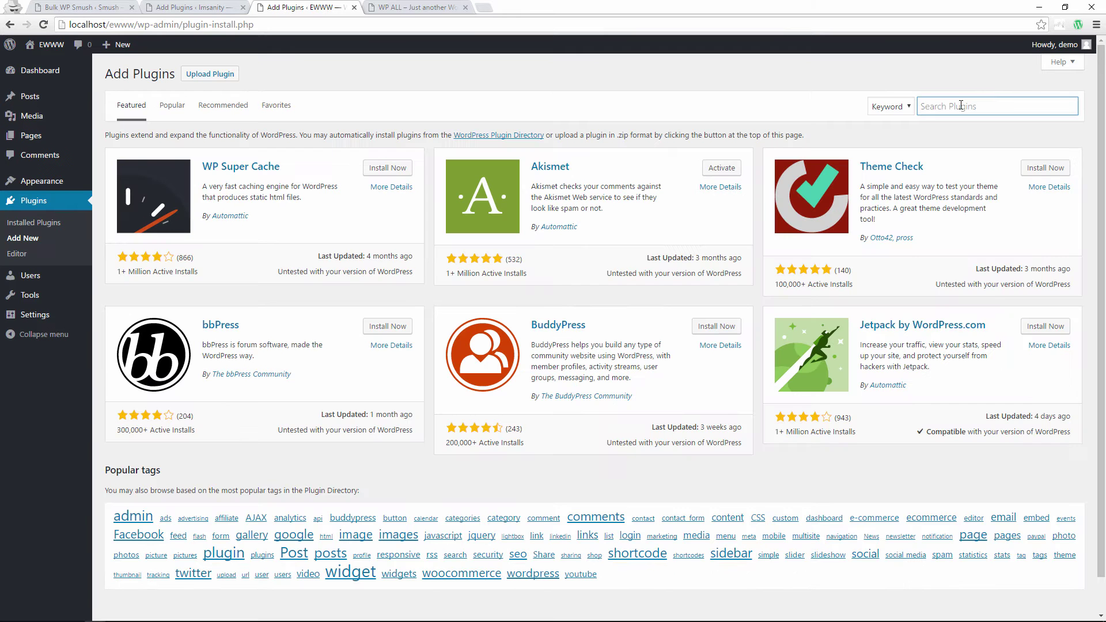
type("ewww")
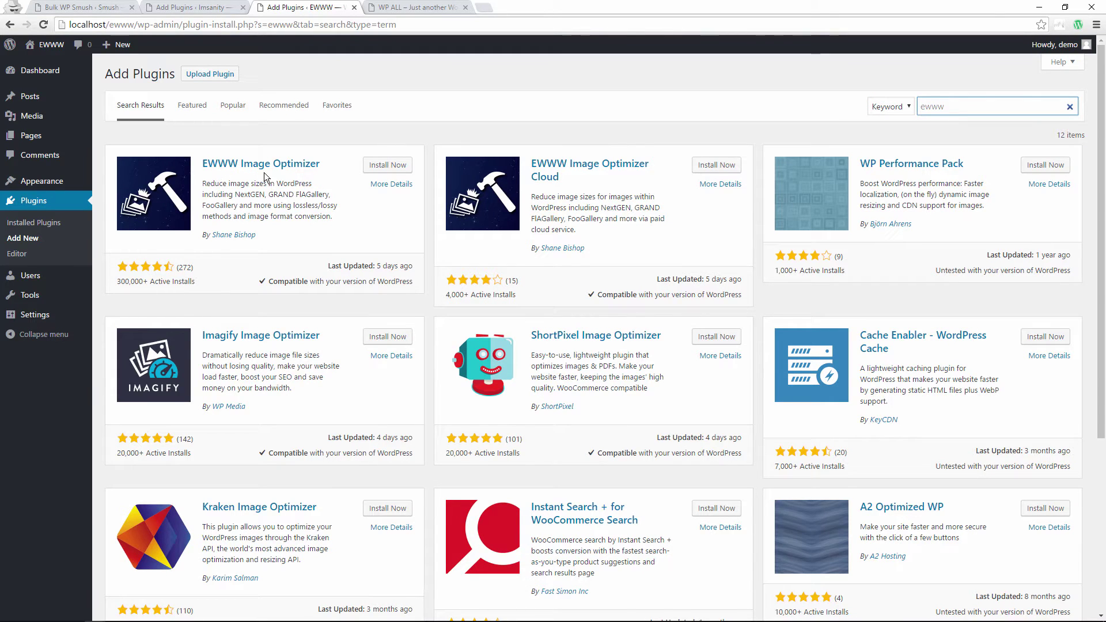
left_click(380, 165)
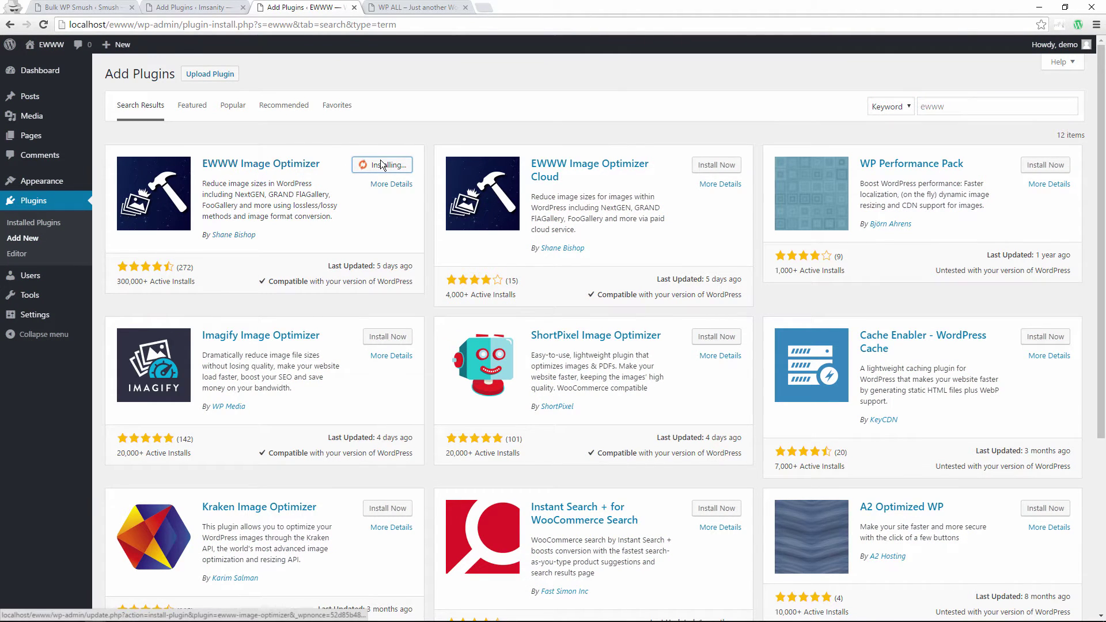
key("ctrl+shift+Tab")
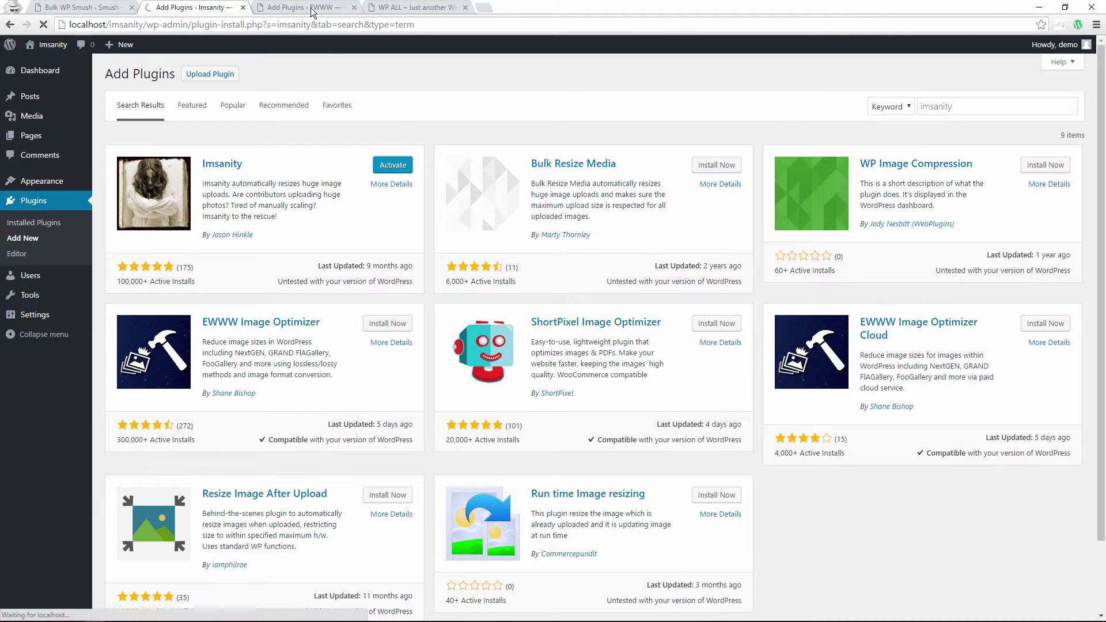
Step: On the WP ALL site, search the plugin directory for "ewww" and install EWWW Image Optimizer
left_click(415, 7)
mouse_move(45, 45)
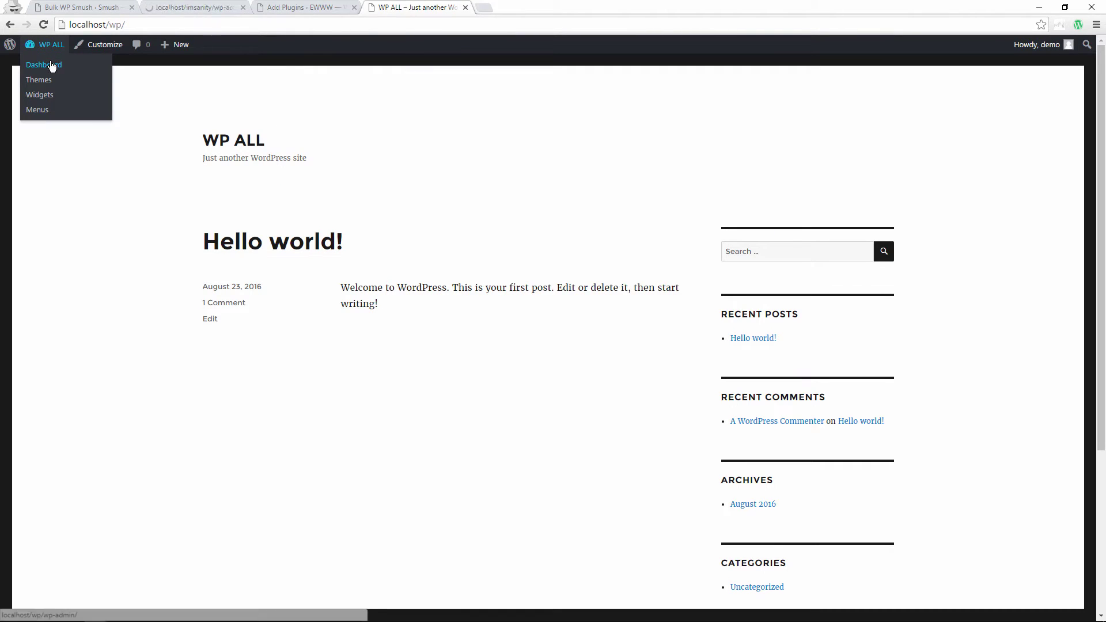
left_click(51, 65)
mouse_move(48, 241)
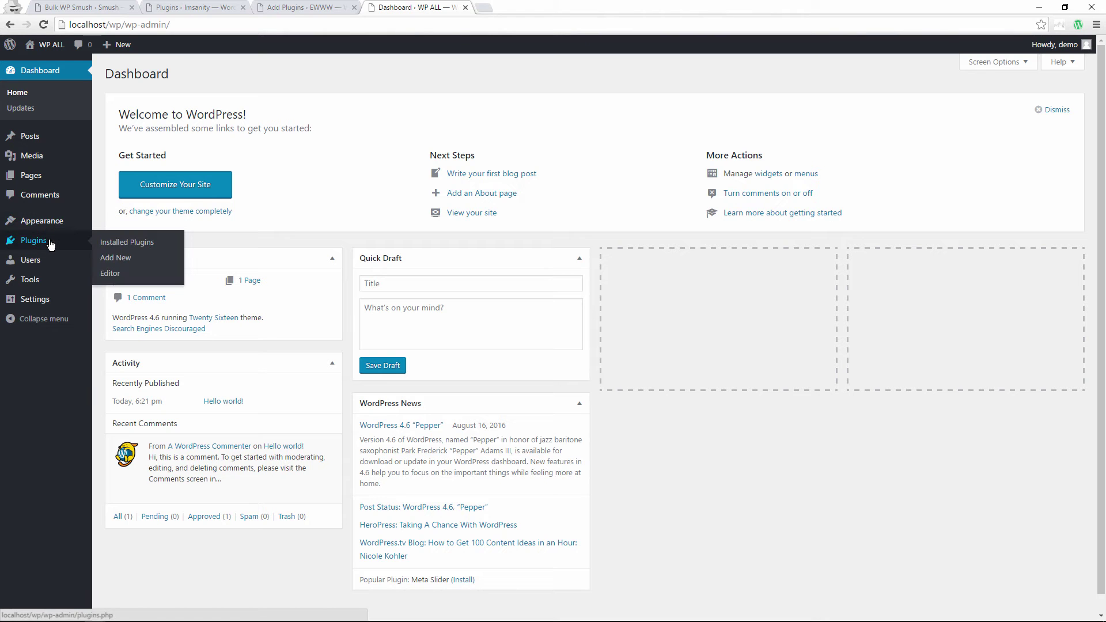
left_click(126, 262)
left_click(970, 108)
type("ewww")
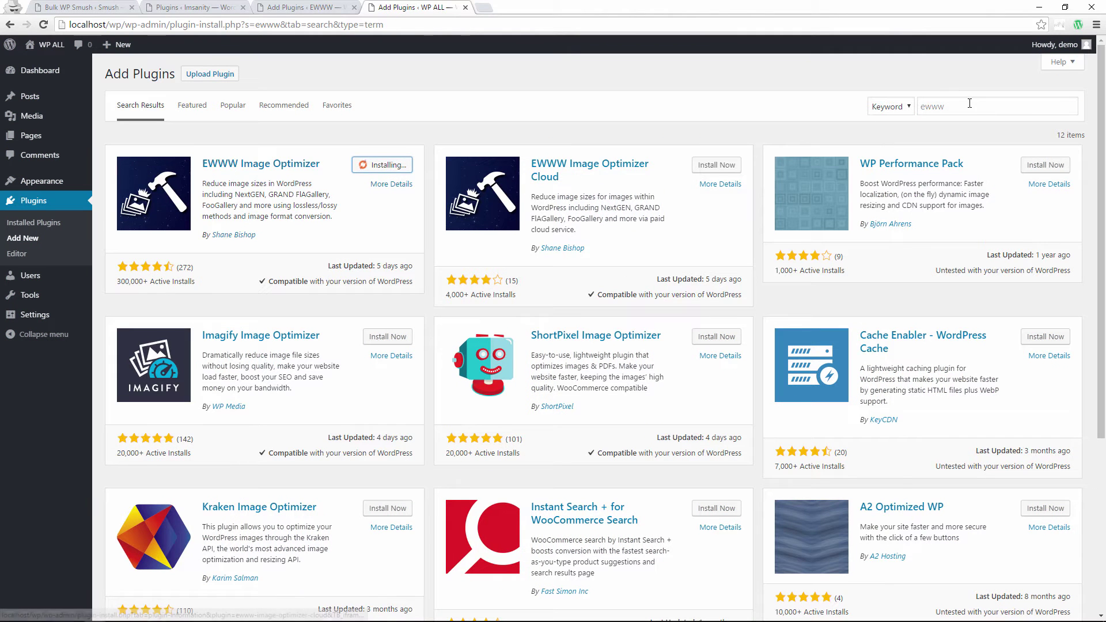
Step: Install Imsanity and WP Smush on the WP ALL site, searching for "imsanity" and "wp smush"
double_click(964, 109)
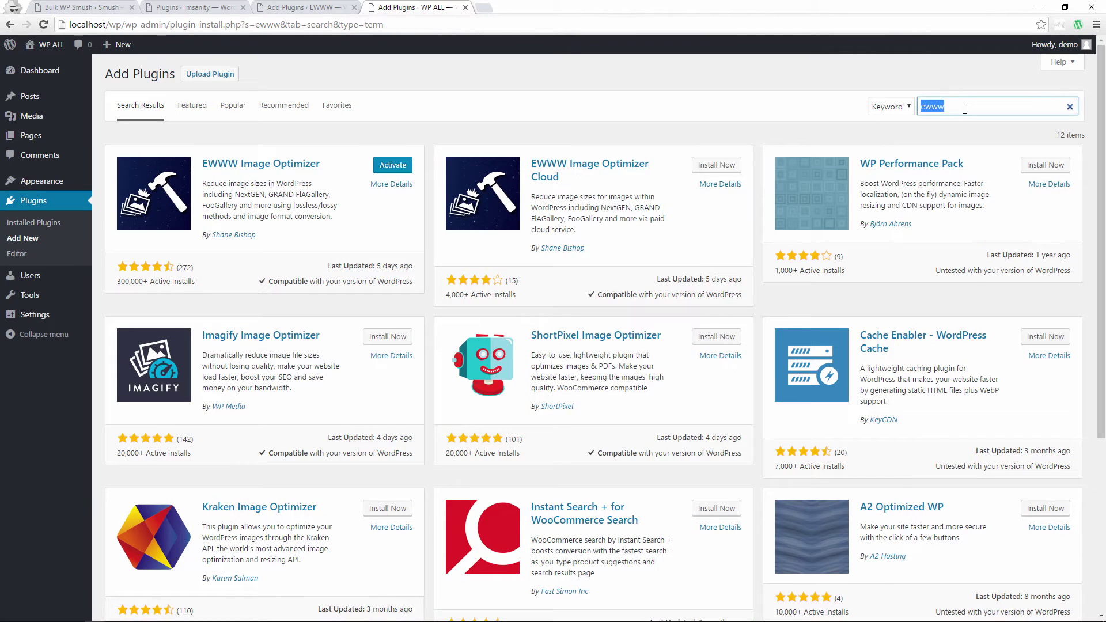
type("imsanity")
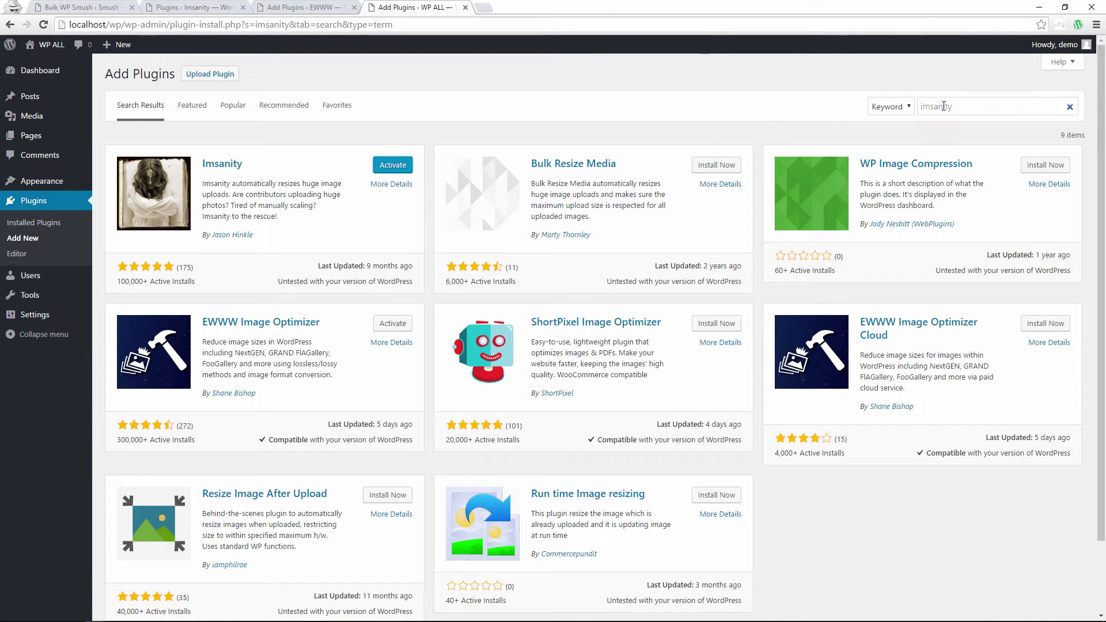
double_click(944, 106)
type("wp smush")
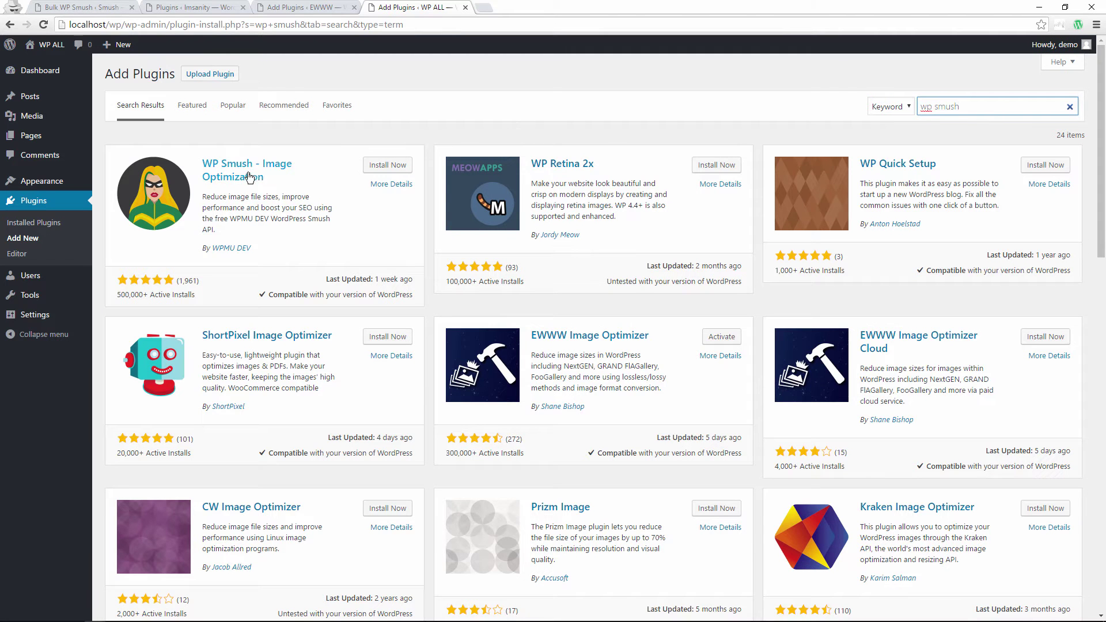
left_click(381, 165)
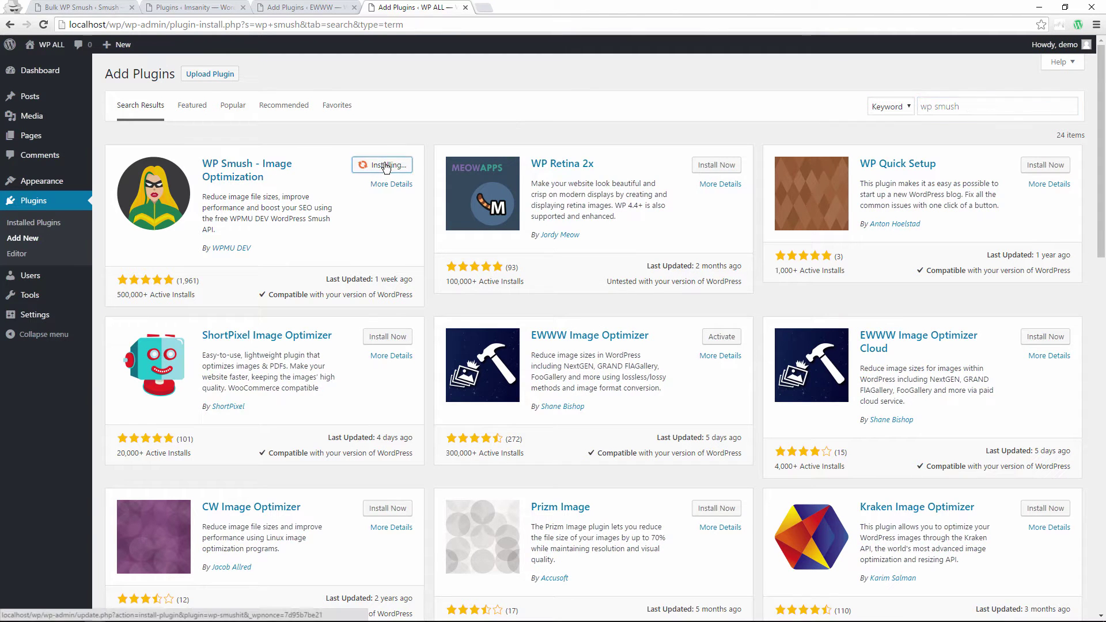
Step: Activate EWWW Image Optimizer on the EWWW site and check the installed plugins on the Imsanity site
key("ctrl+Page_Up")
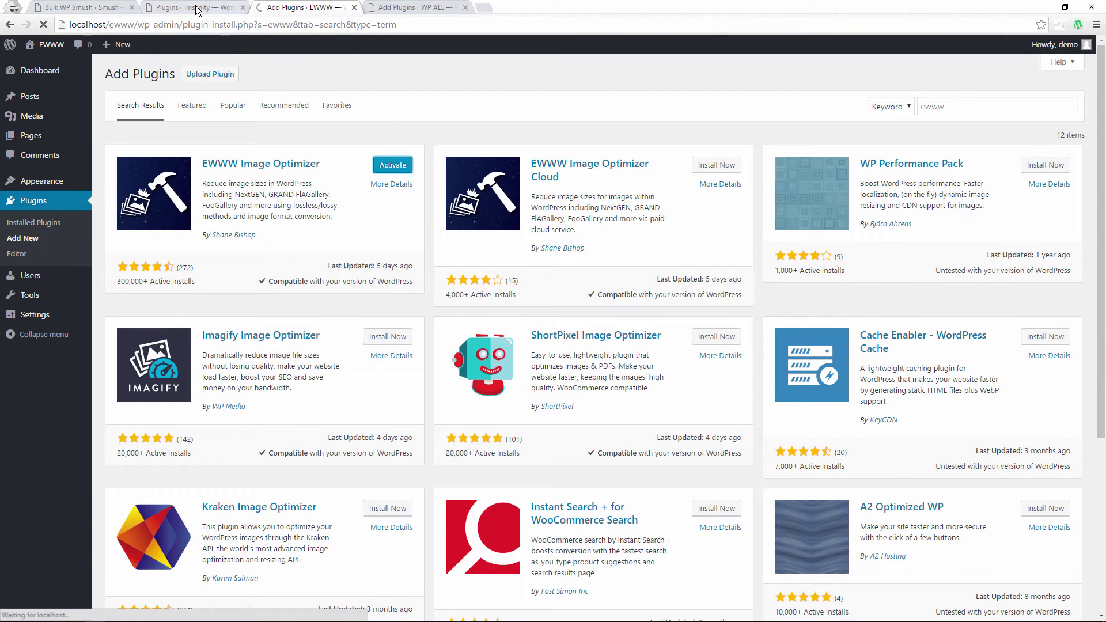
key("ctrl+Page_Up")
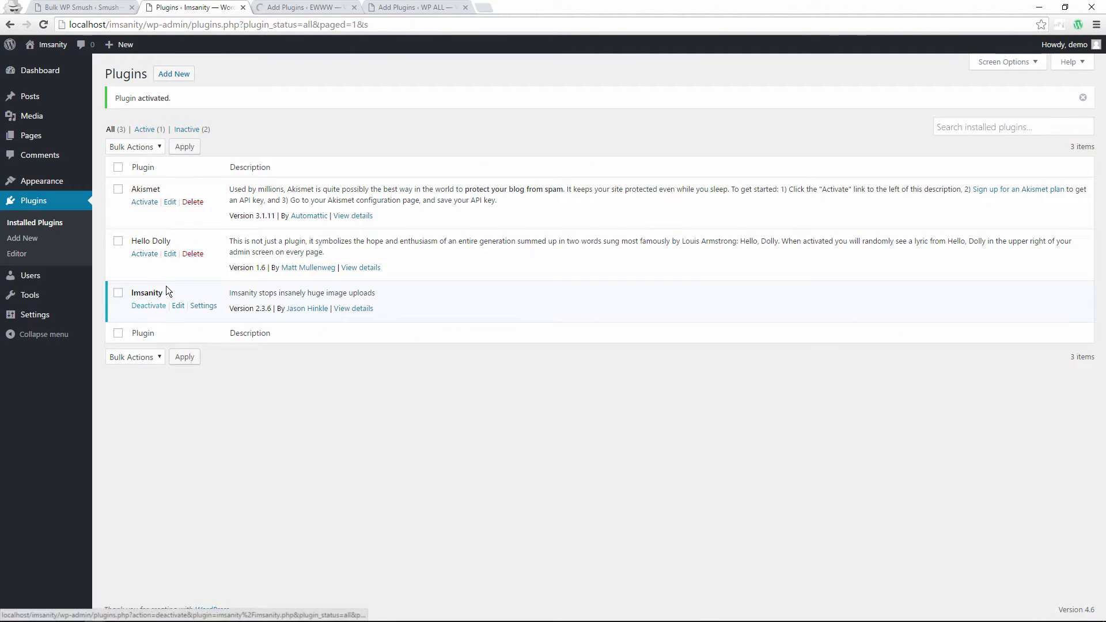
Step: Check which plugins are active on the Smush, Imsanity and EWWW sites, and review the WP Smush installation on WP ALL
key("ctrl+Page_Up")
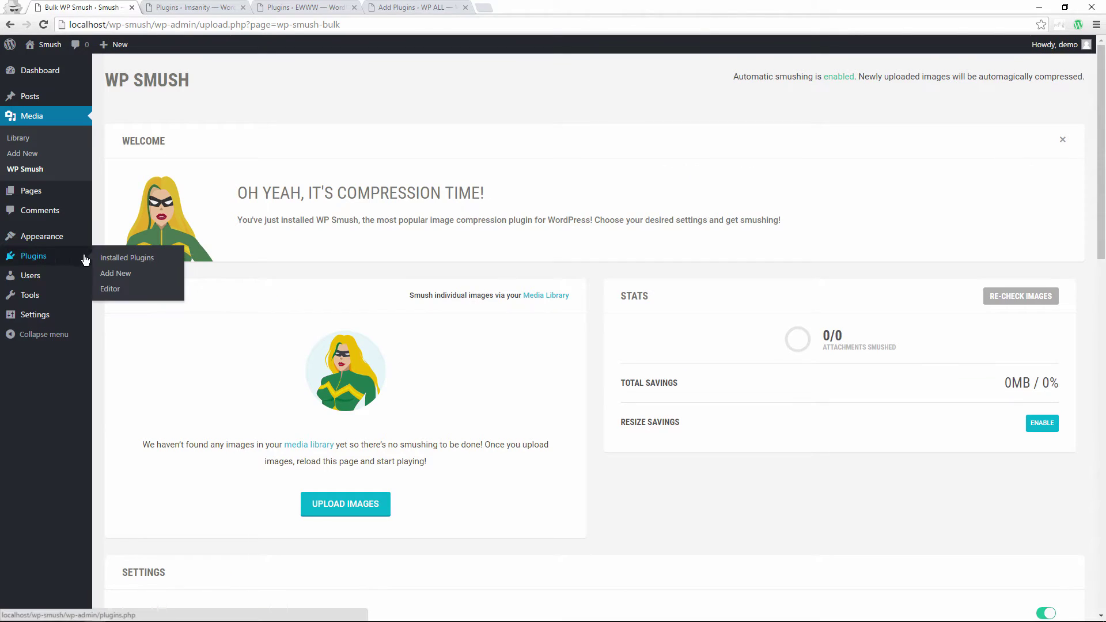
mouse_move(86, 255)
left_click(144, 256)
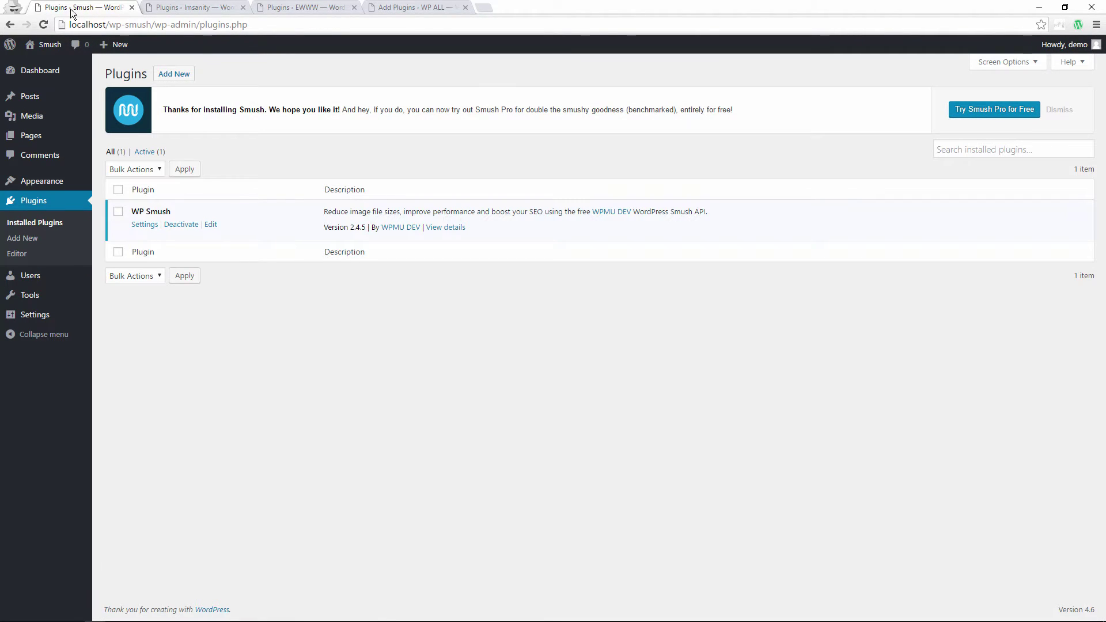
left_click(174, 8)
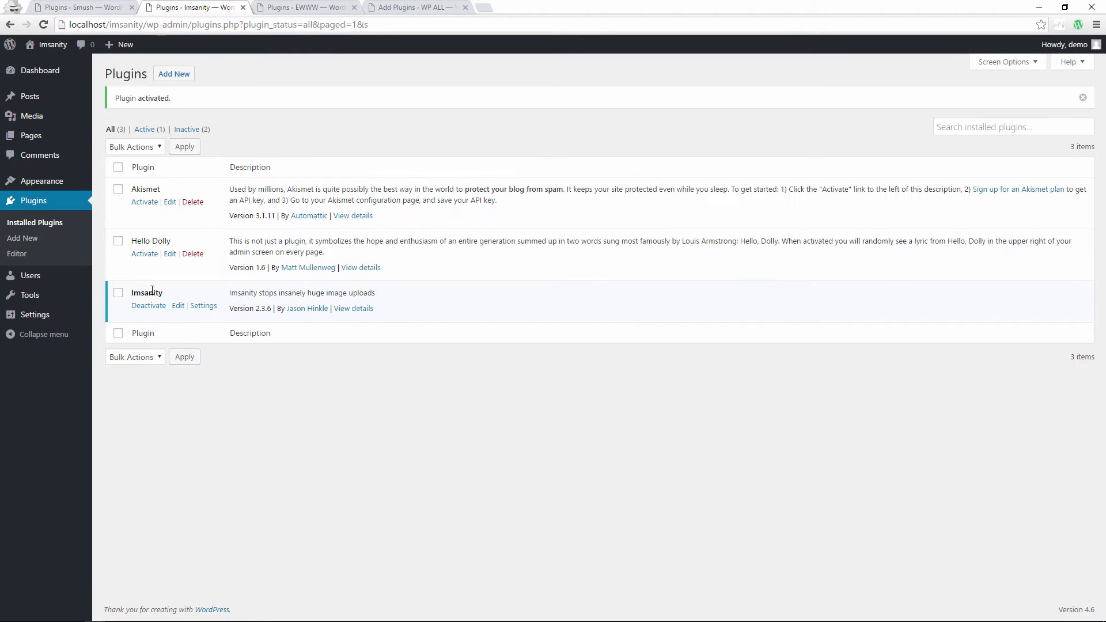
left_click(282, 8)
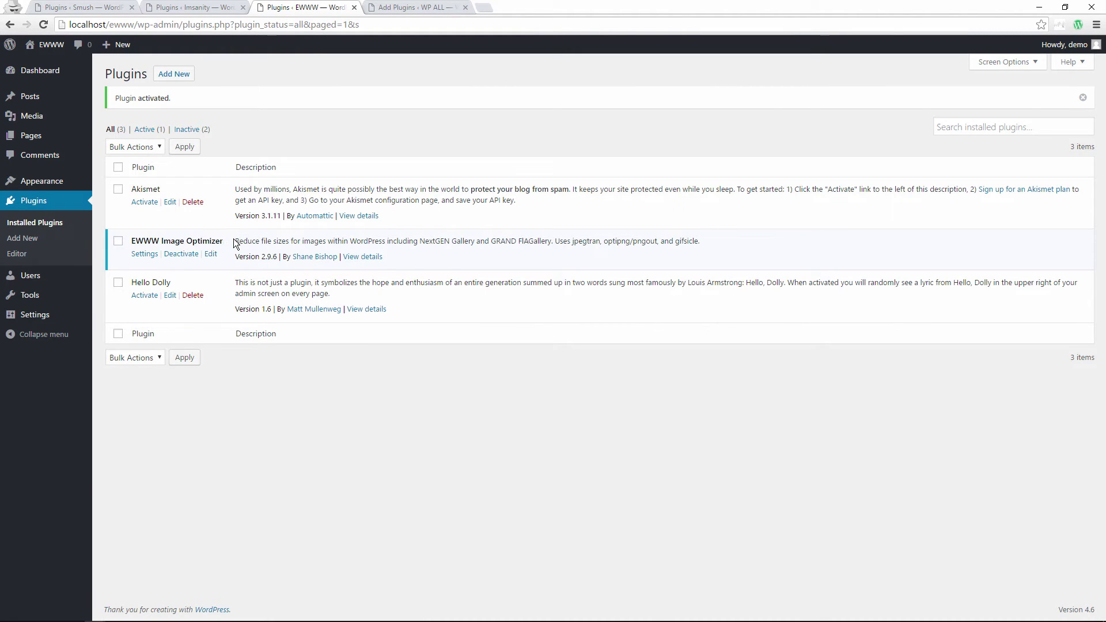
left_click(381, 7)
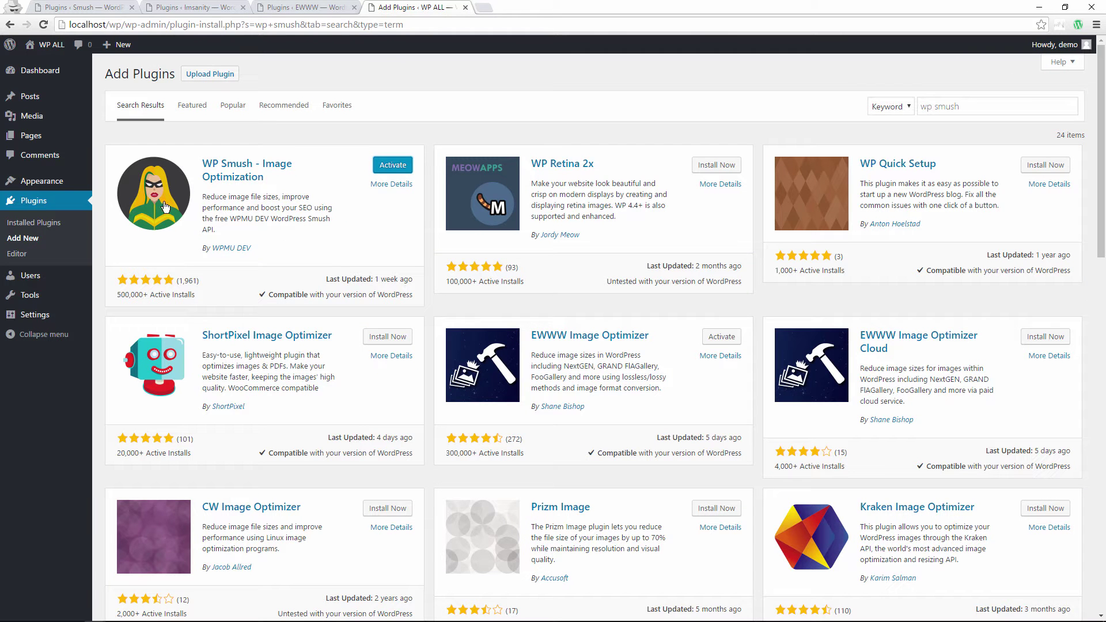
Step: On the WP ALL site, delete Akismet and Hello Dolly, then bulk-activate EWWW Image Optimizer, Imsanity and WP Smush
left_click(19, 228)
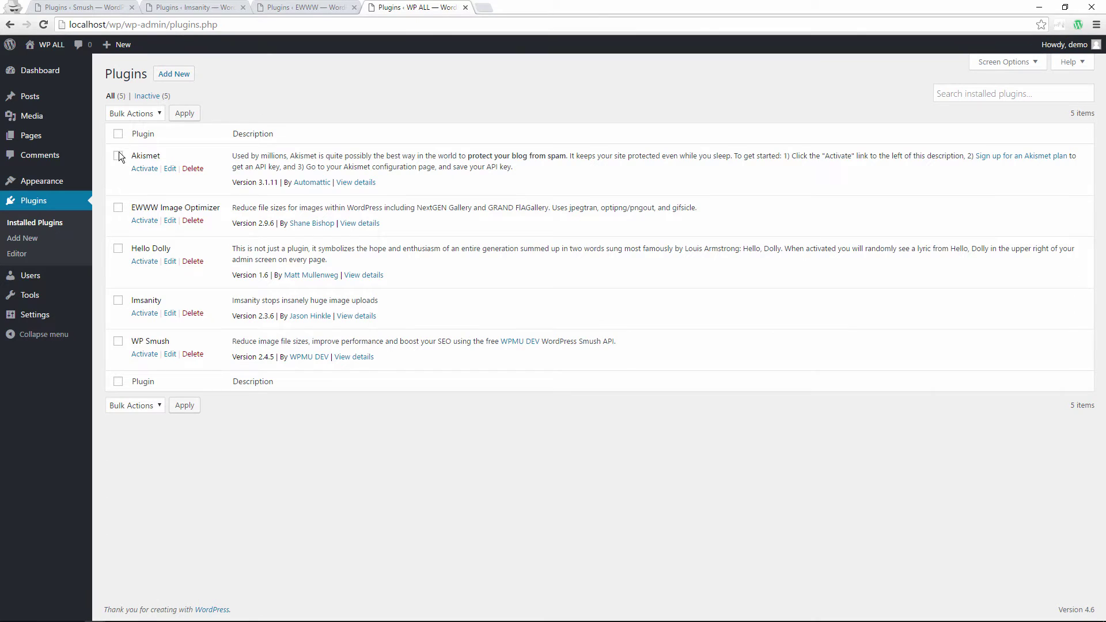
left_click(118, 250)
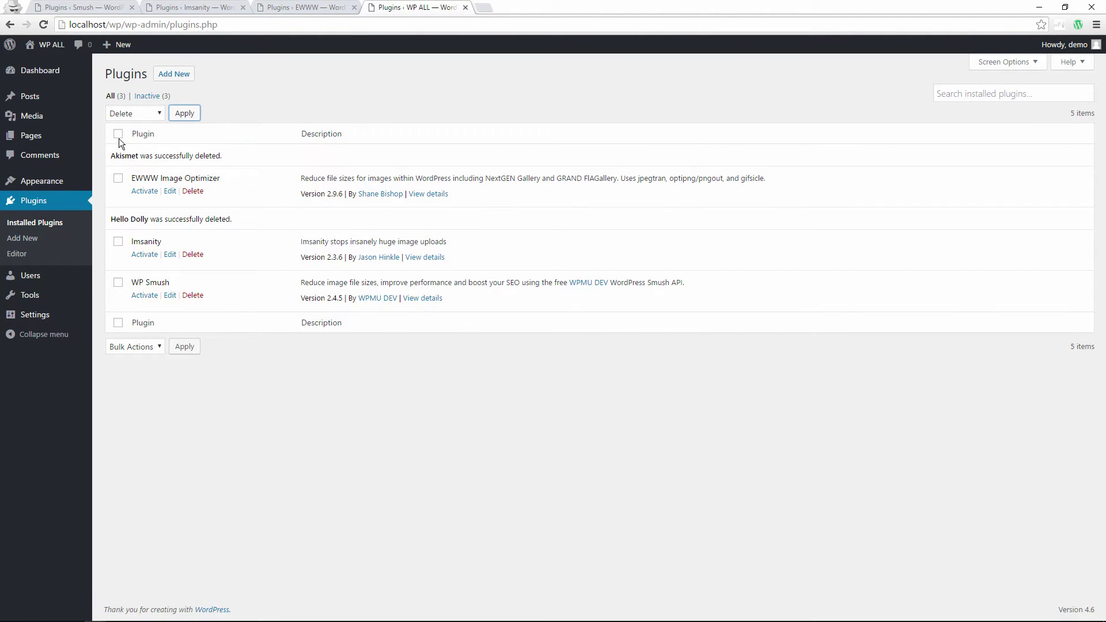
left_click(118, 133)
left_click(129, 113)
left_click(145, 138)
left_click(184, 112)
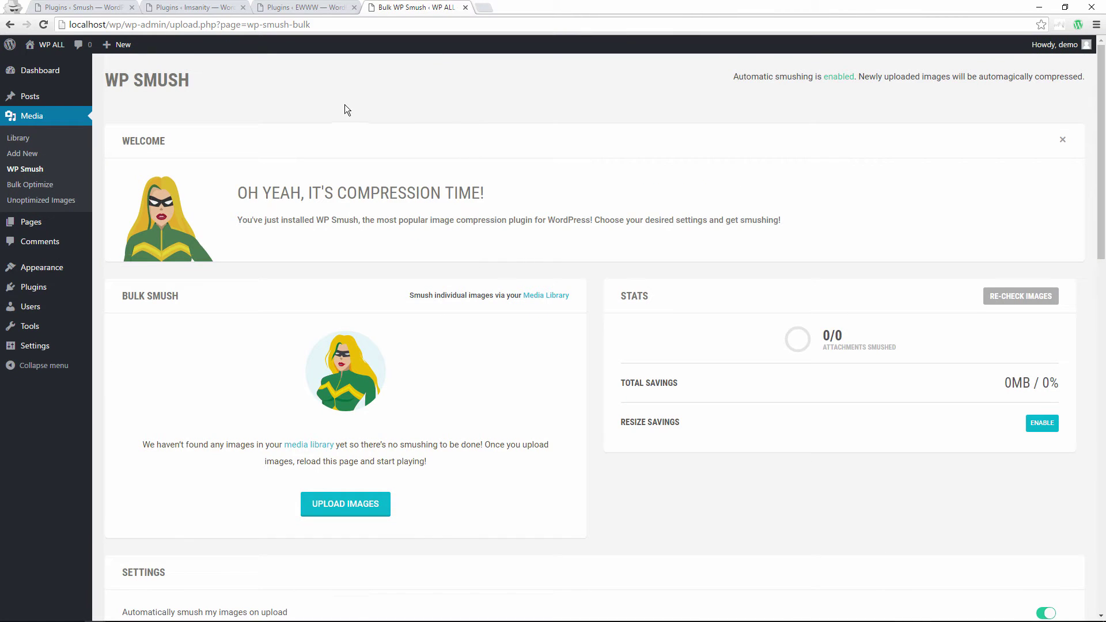
Step: Open the WP Smush settings on the Smush site and enable resizing of original images
left_click(87, 8)
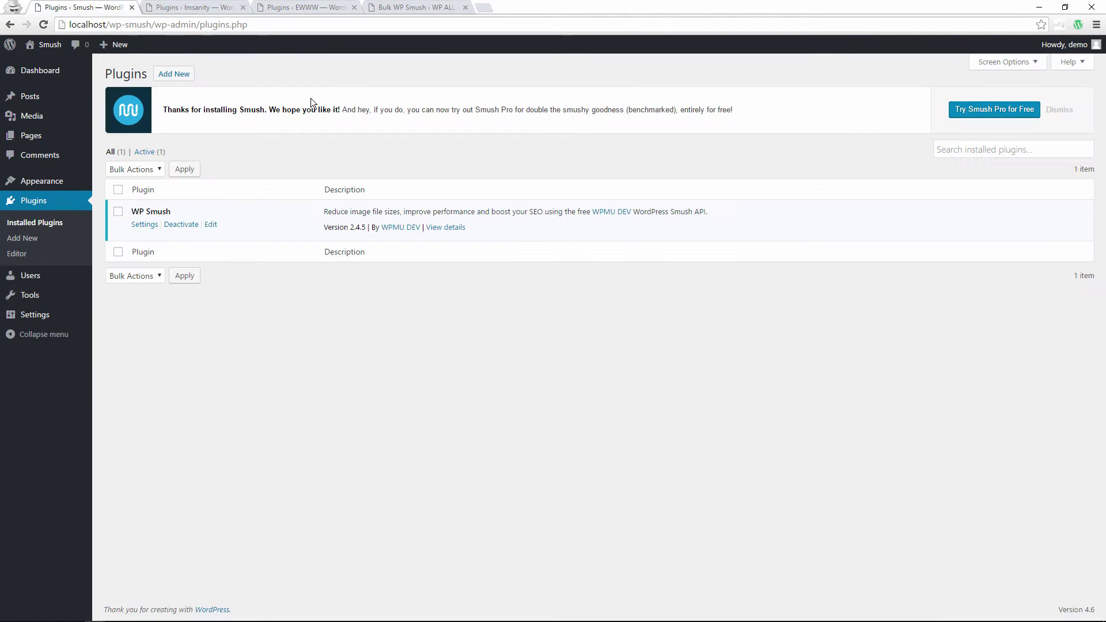
left_click(145, 224)
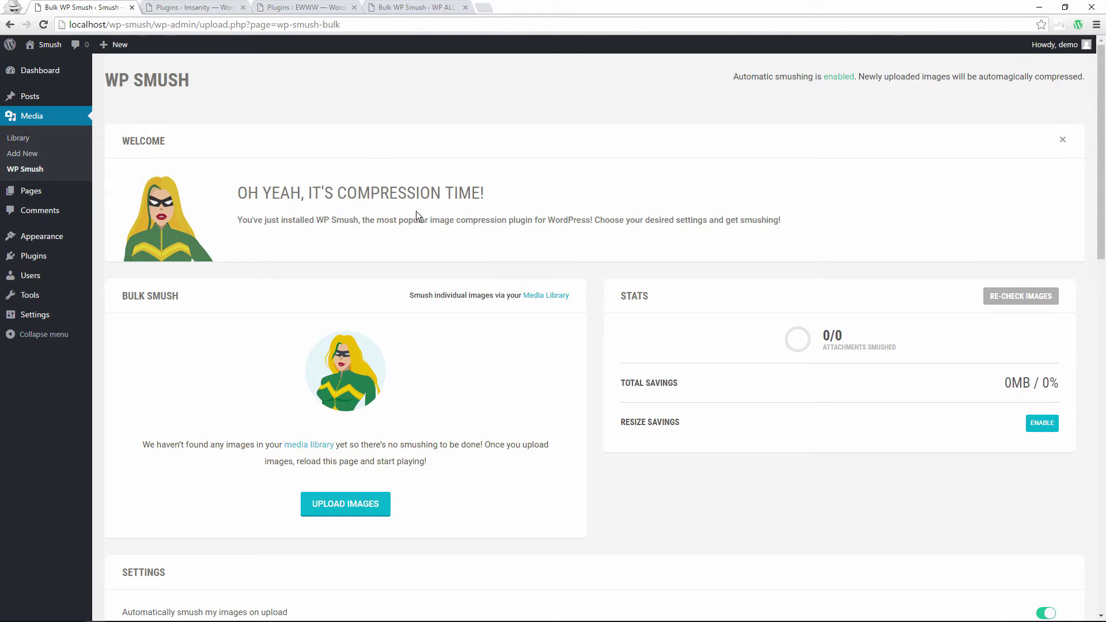
scroll(440, 212, "down", 1)
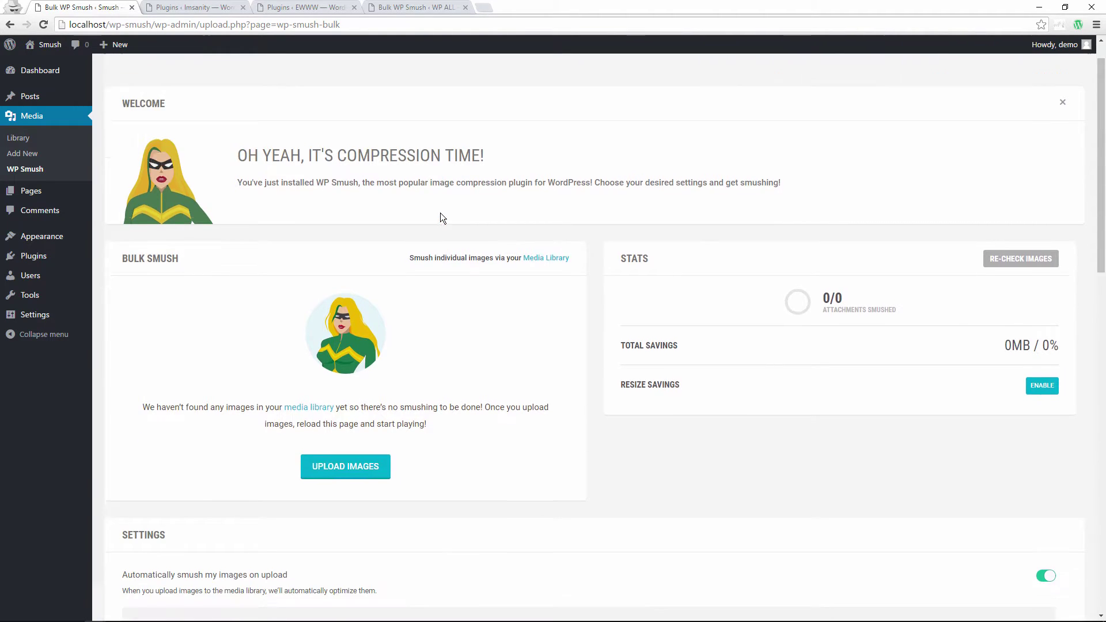
scroll(440, 216, "down", 4)
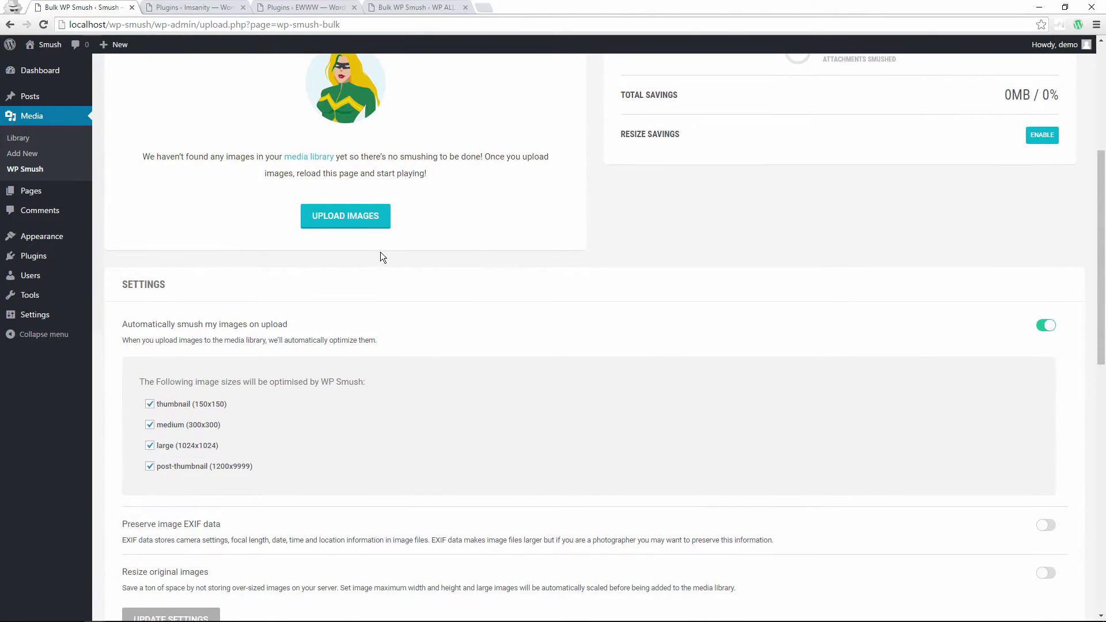
scroll(613, 289, "down", 2)
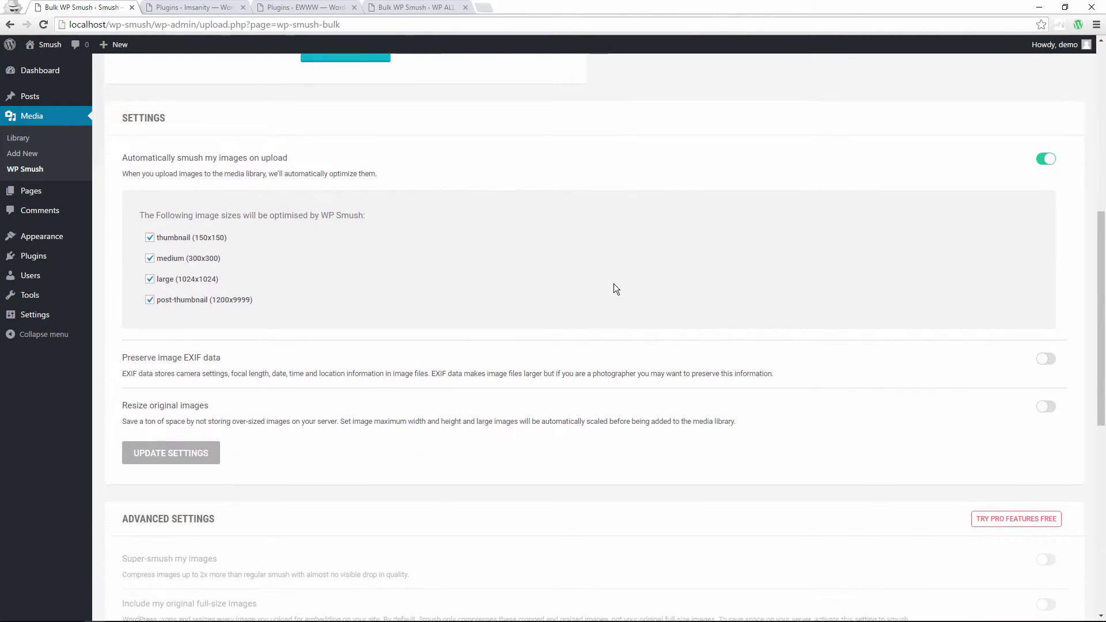
scroll(885, 438, "up", 1)
left_click(1043, 406)
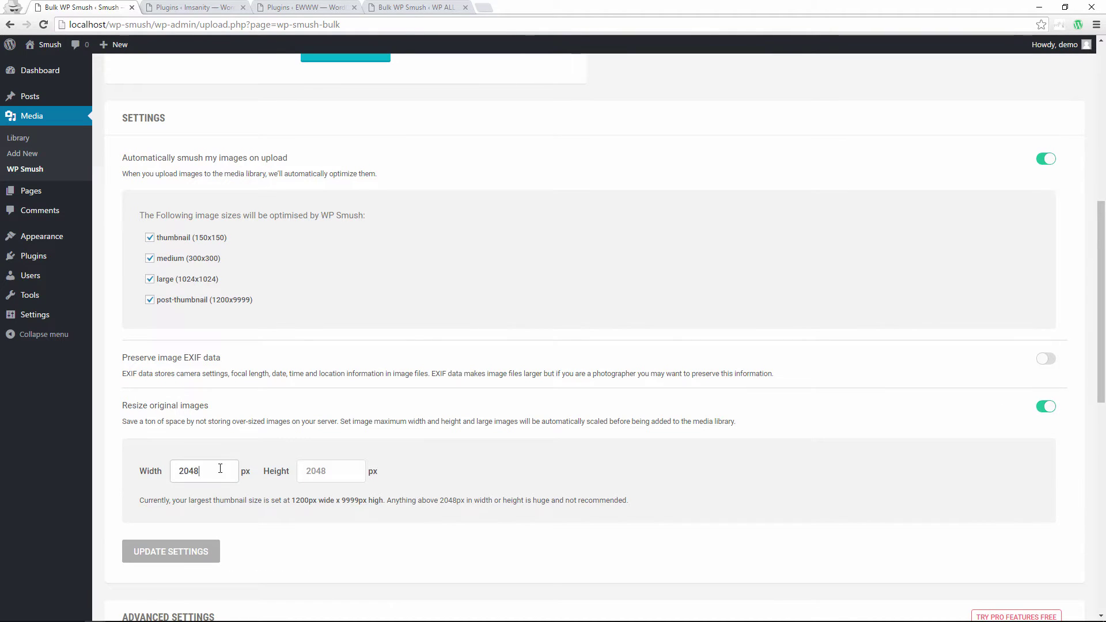
Step: Set WP Smush's maximum original image size to 1140 px wide by 641 px high and save the settings
double_click(220, 468)
type("1140")
key("Tab")
type("641")
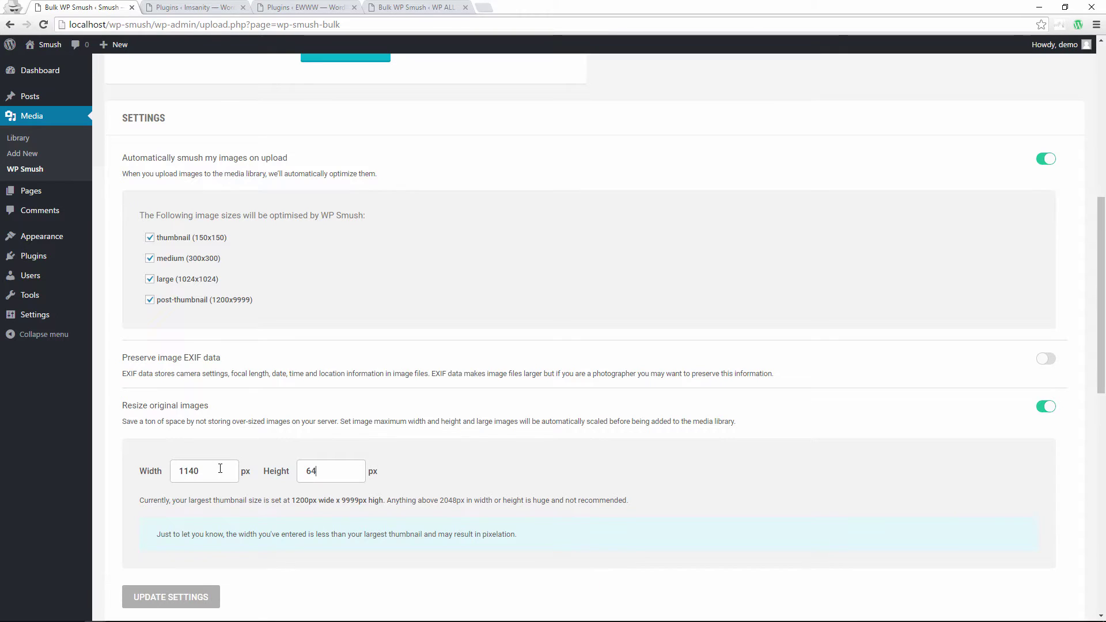
left_click(205, 593)
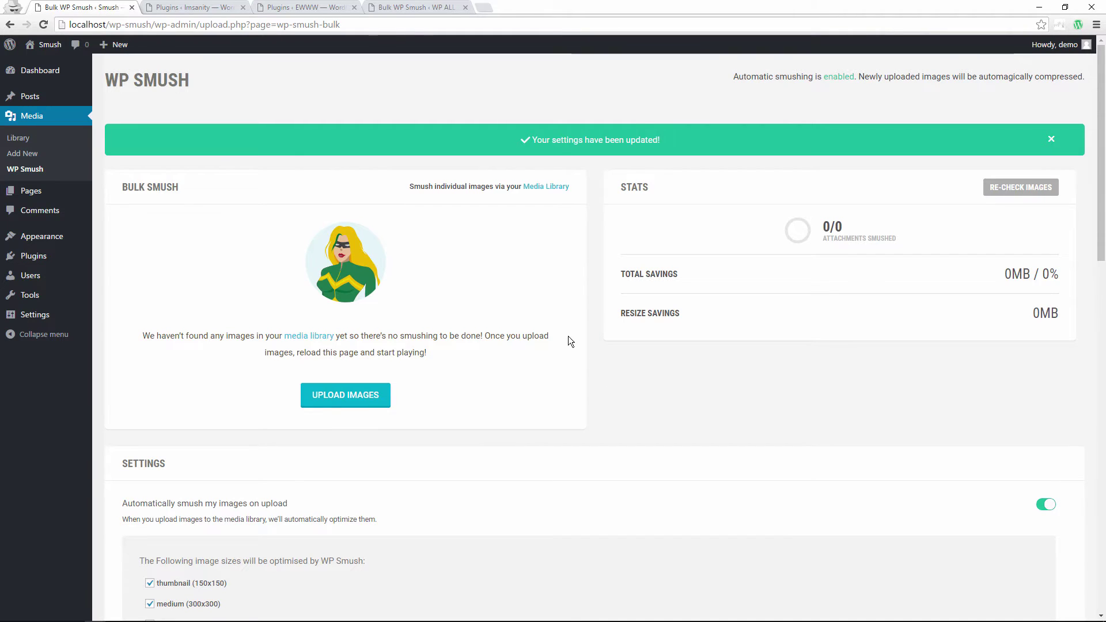
Step: Open the Imsanity settings on the Imsanity site and limit images uploaded within a page or post to 1140 x 641 pixels
left_click(185, 7)
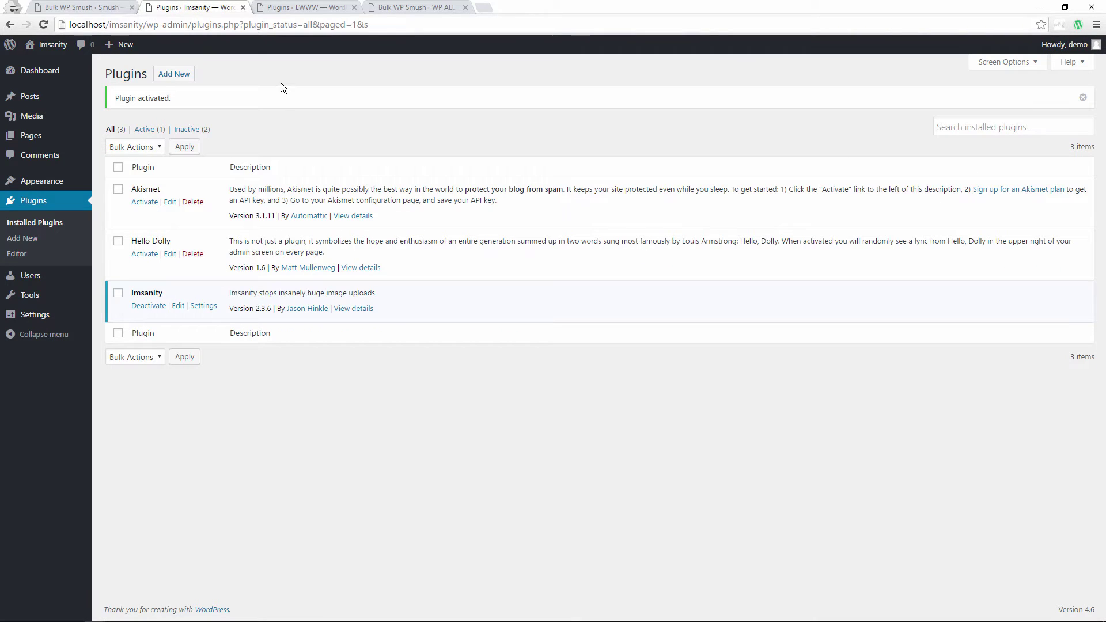
left_click(203, 307)
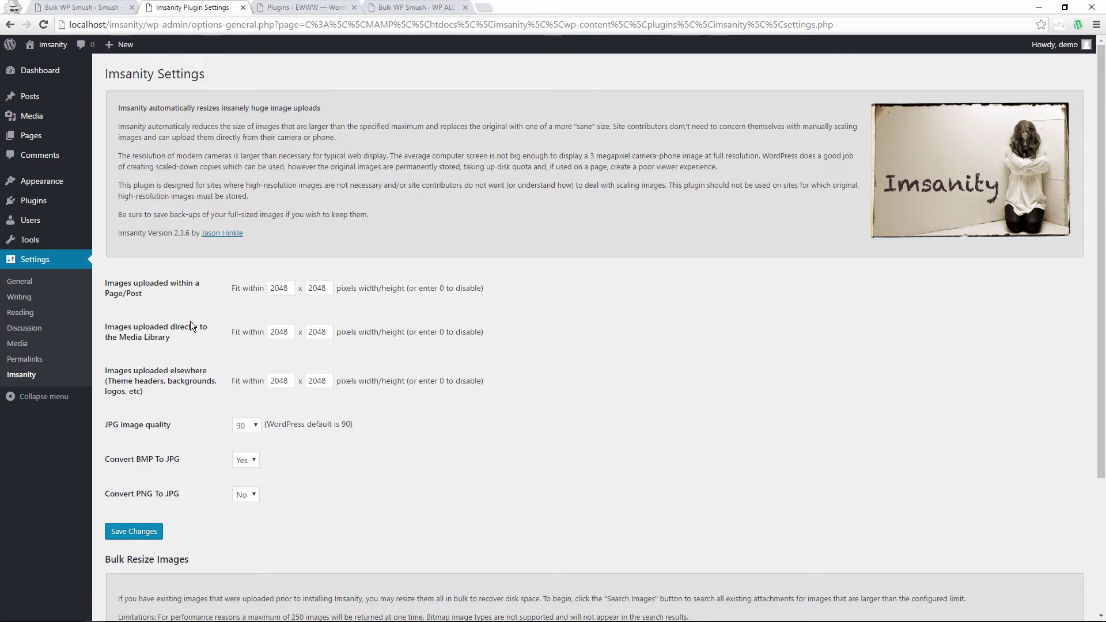
double_click(279, 289)
type("1140")
double_click(318, 287)
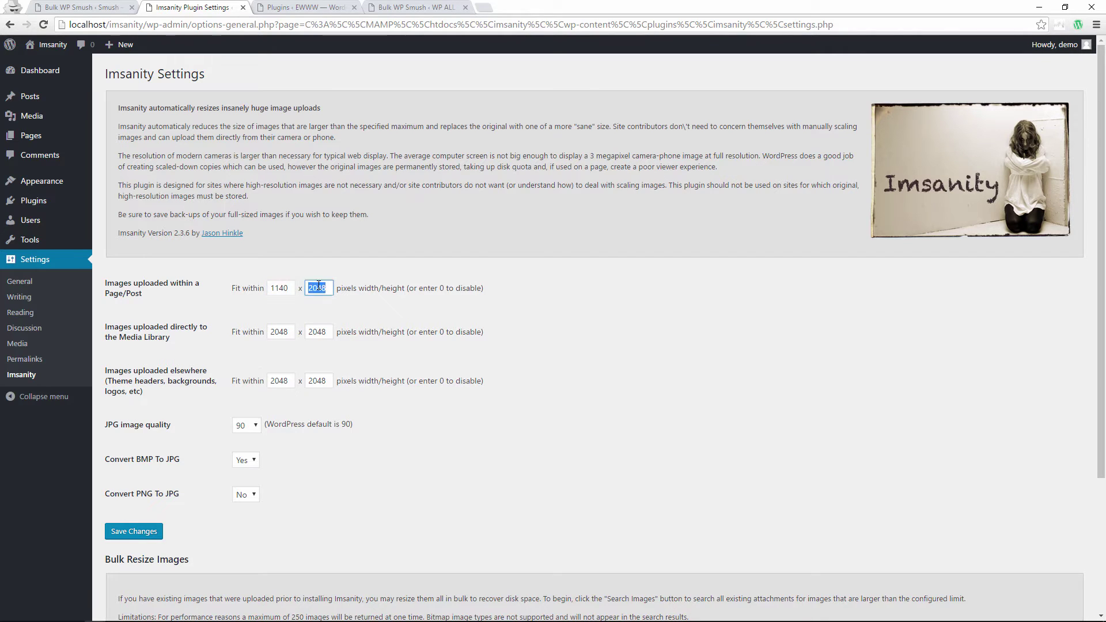
type("641")
Step: Limit images uploaded to the Media Library and elsewhere to 1140 x 641 pixels in Imsanity, and save the changes
double_click(279, 331)
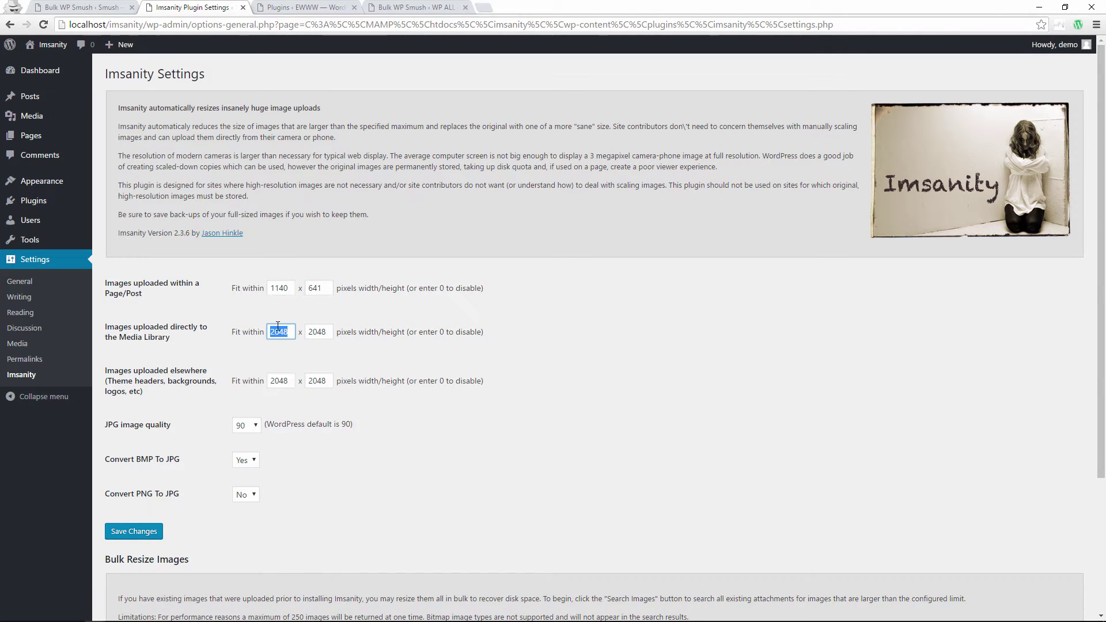
type("1140")
key("Tab")
type("641")
key("Tab")
type("1140")
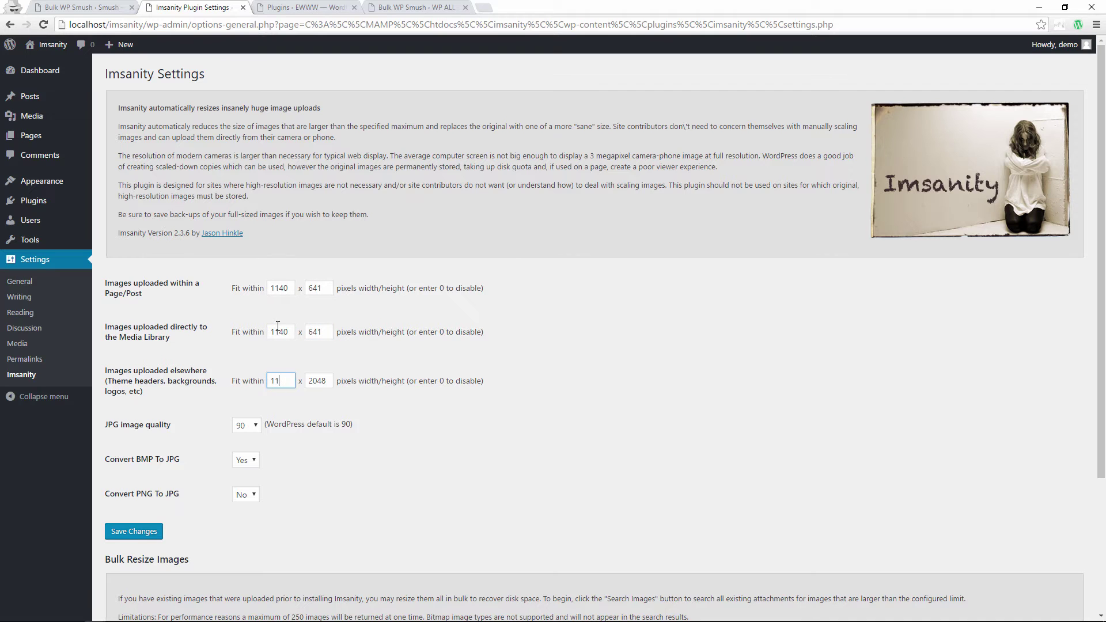
key("Tab")
type("641")
scroll(370, 444, "down", 2)
left_click(127, 425)
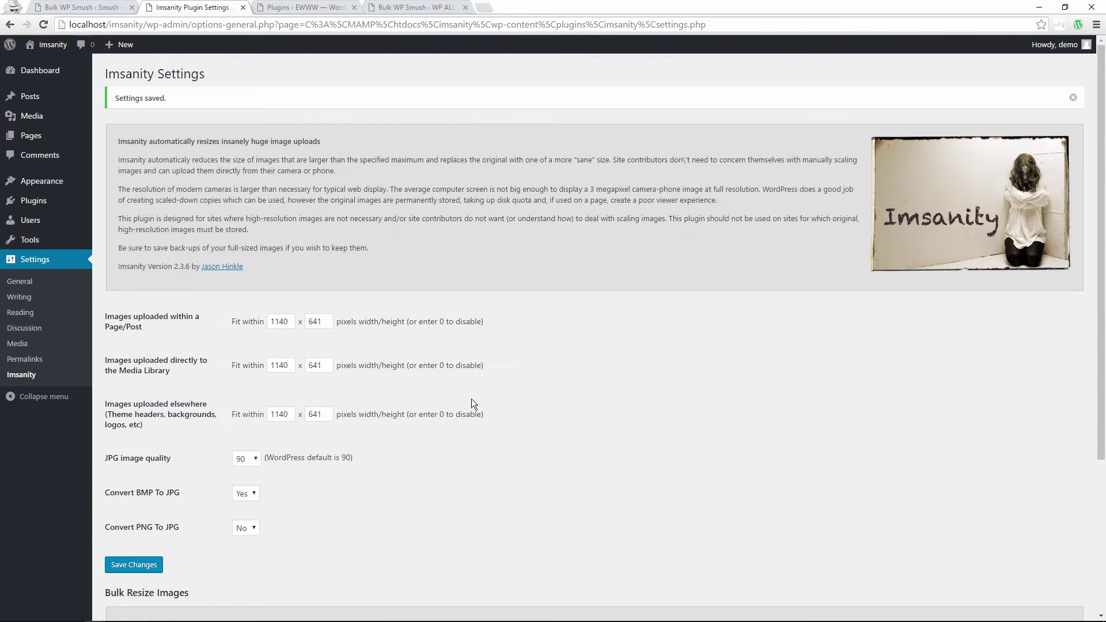
Step: Open EWWW Image Optimizer's advanced settings on the EWWW site and set the optipng optimization level to Level 4: 24 trials
left_click(297, 8)
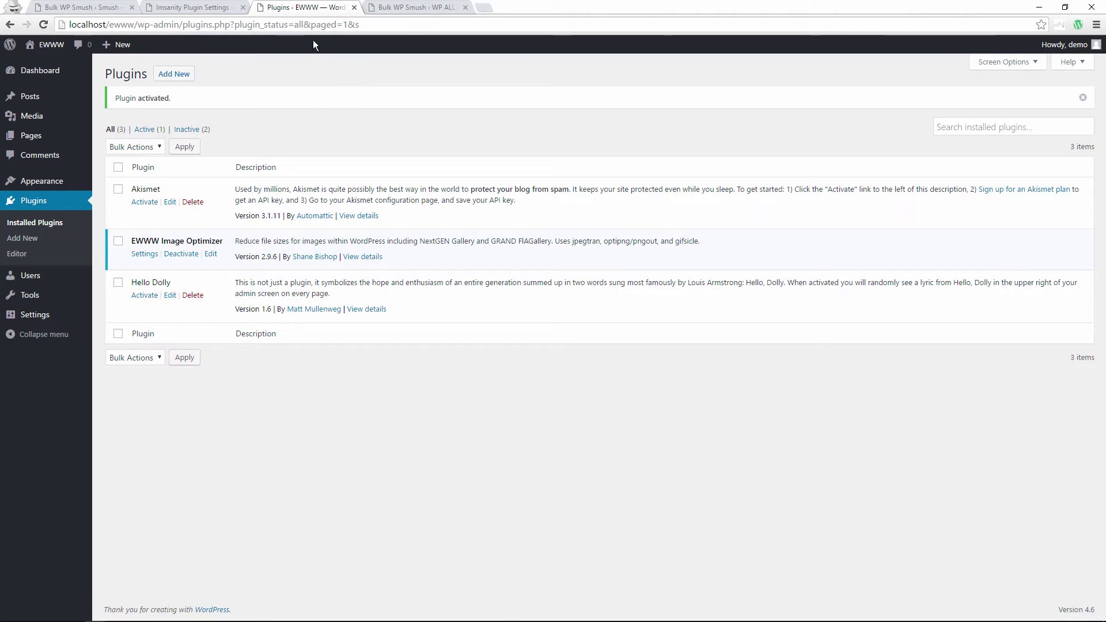
left_click(145, 255)
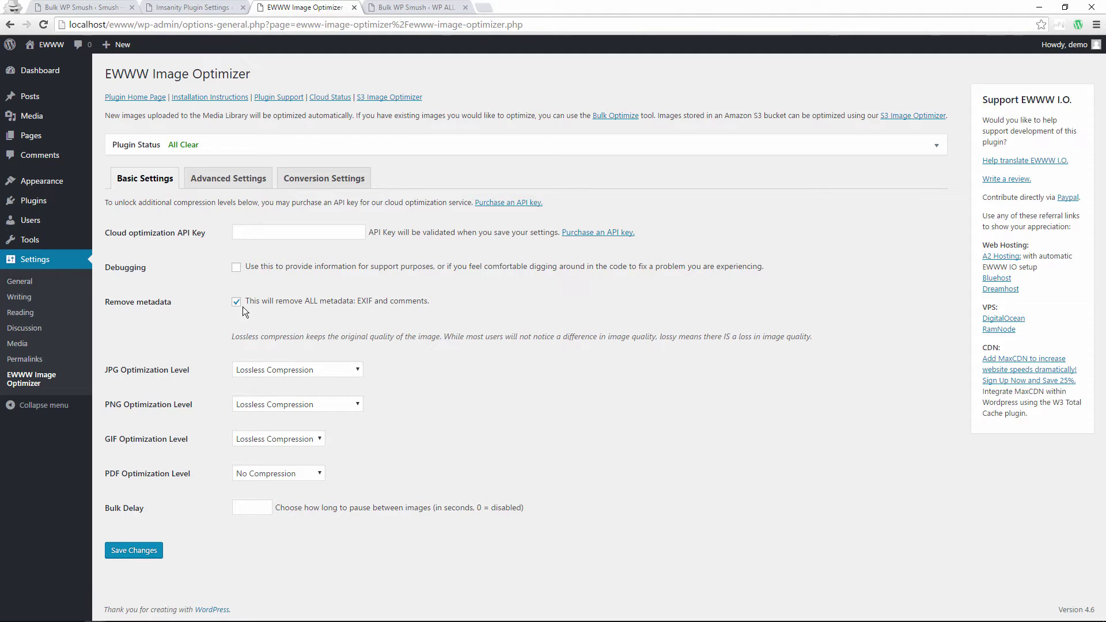
left_click(228, 179)
left_click(276, 210)
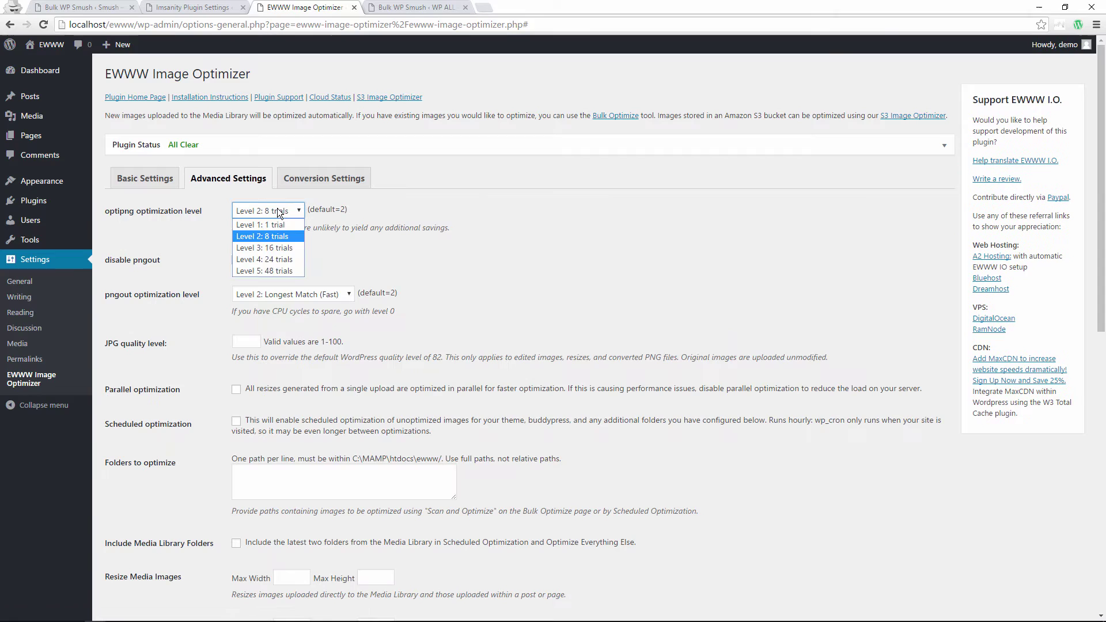
left_click(275, 259)
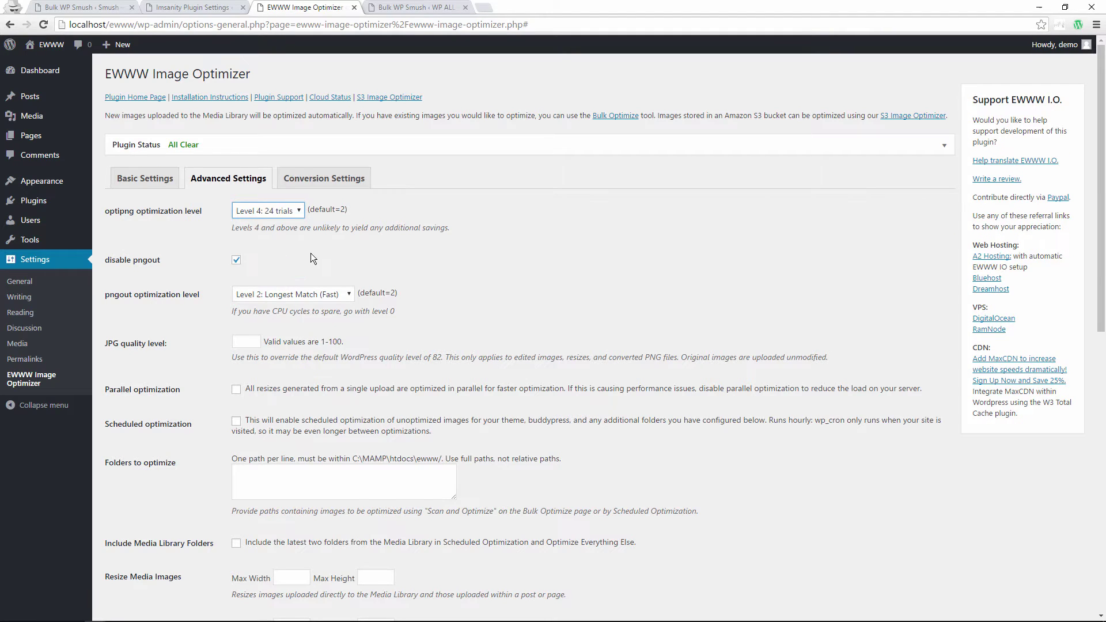
left_click(311, 295)
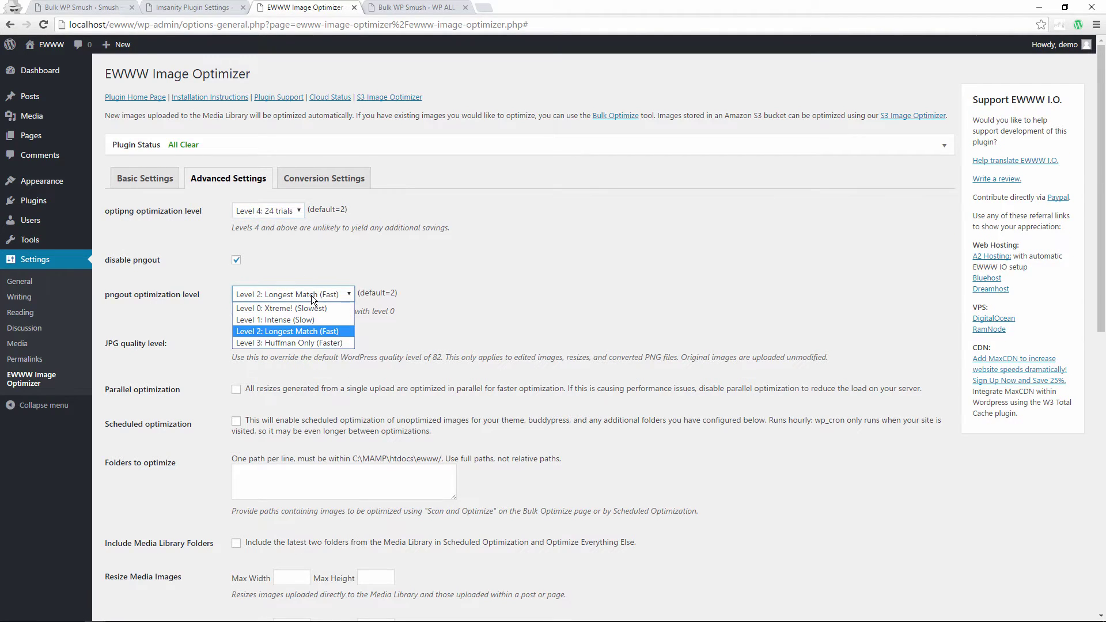
left_click(370, 316)
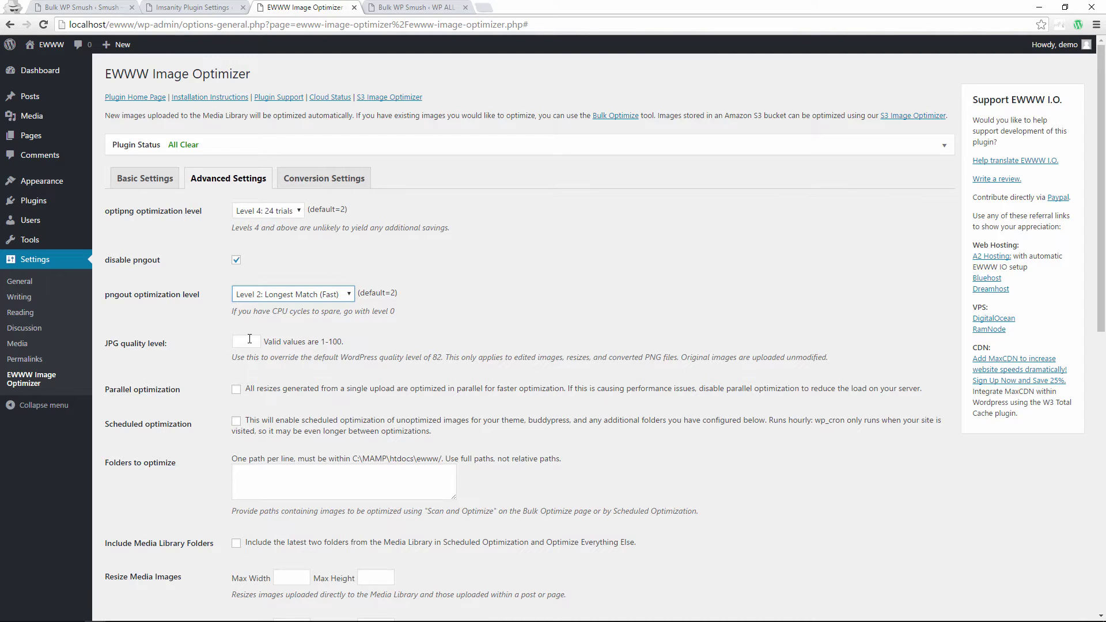
Step: Set EWWW Image Optimizer's JPG quality level to 90
scroll(249, 339, "down", 1)
left_click(250, 279)
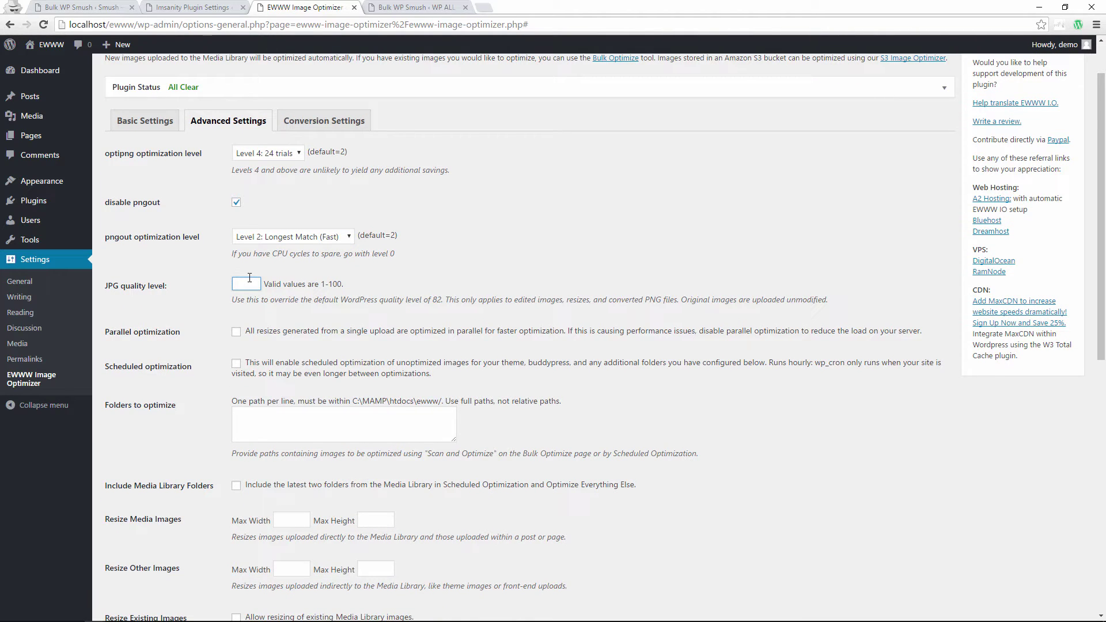
type("90")
Step: Set the Resize Media Images limits to a maximum width of 1140 and a maximum height of 641
scroll(250, 279, "down", 1)
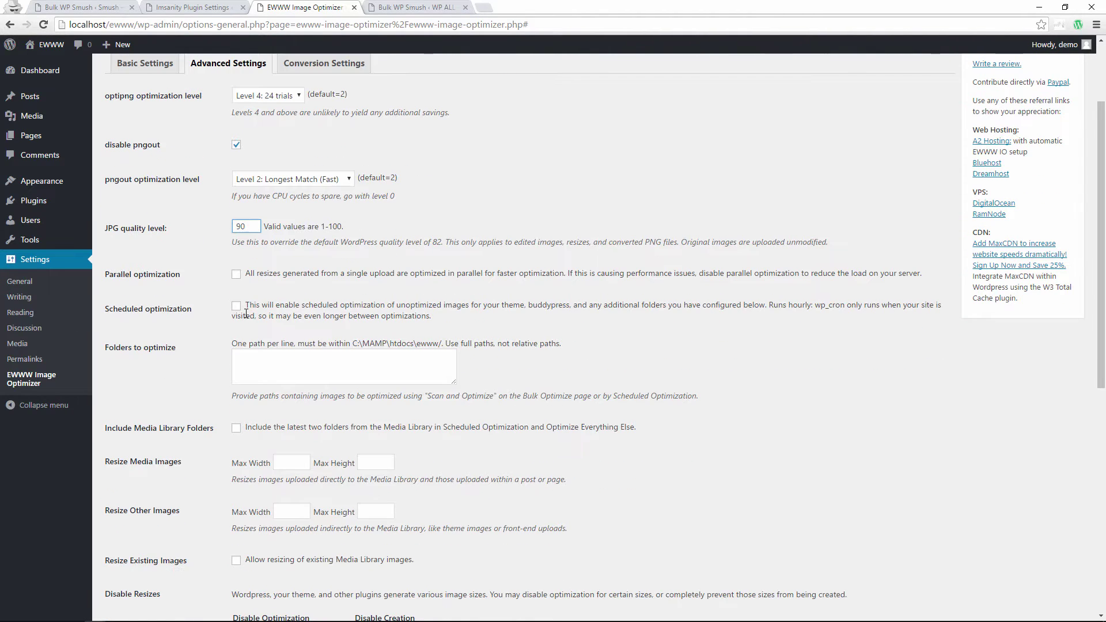
scroll(477, 299, "down", 2)
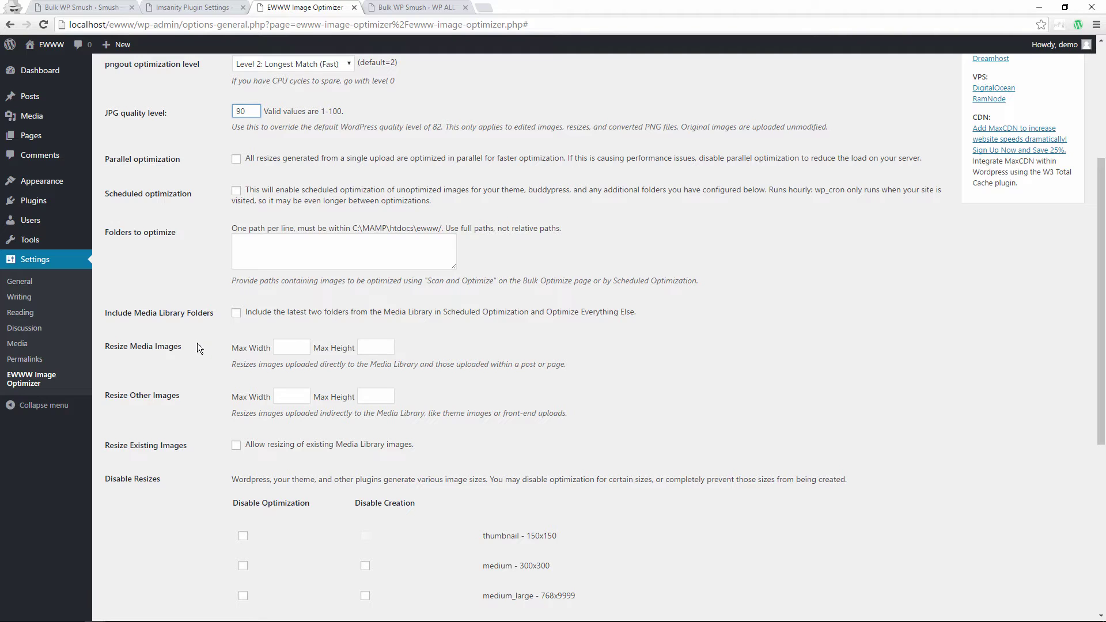
left_click(286, 346)
type("1140")
key("Tab")
type("641")
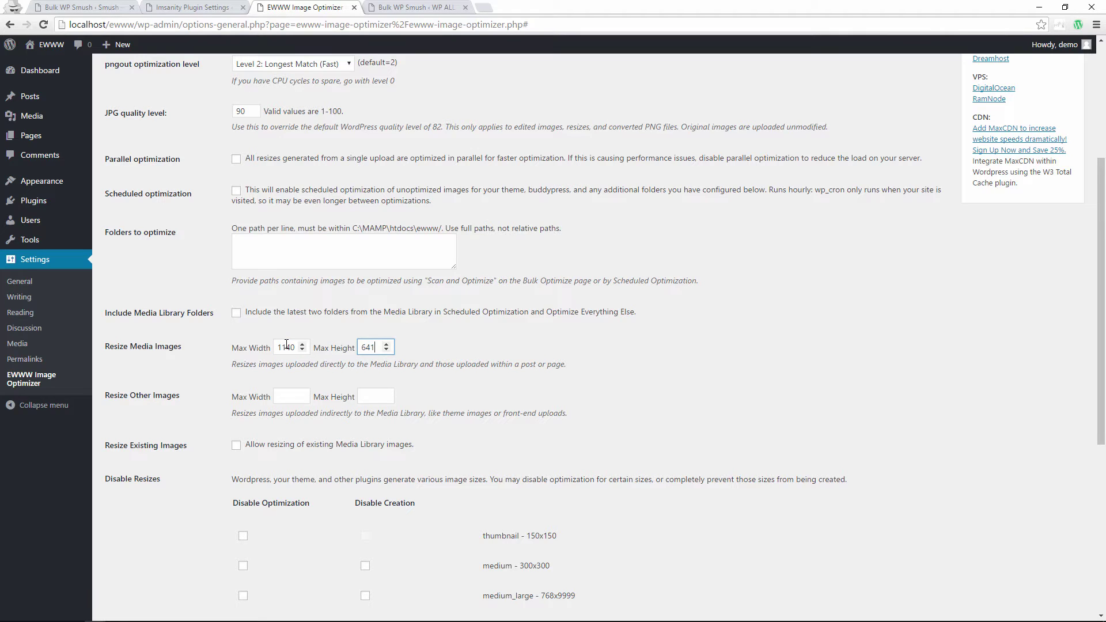
Step: Set the Resize Other Images limits to a maximum width of 1140 and a maximum height of 641
left_click(286, 395)
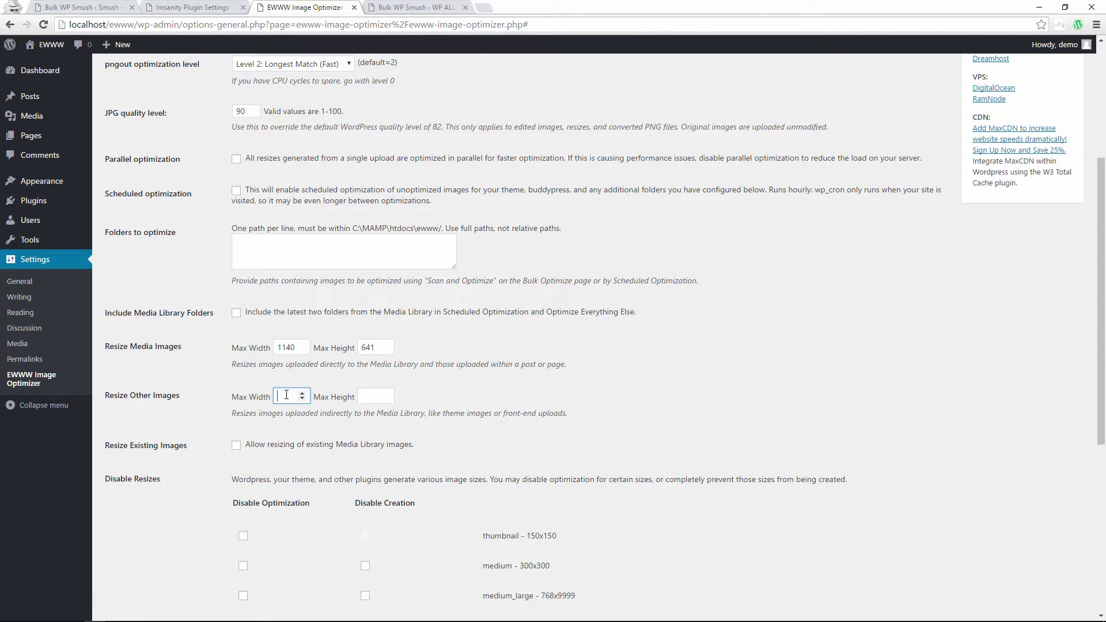
type("1140")
key("Tab")
type("641")
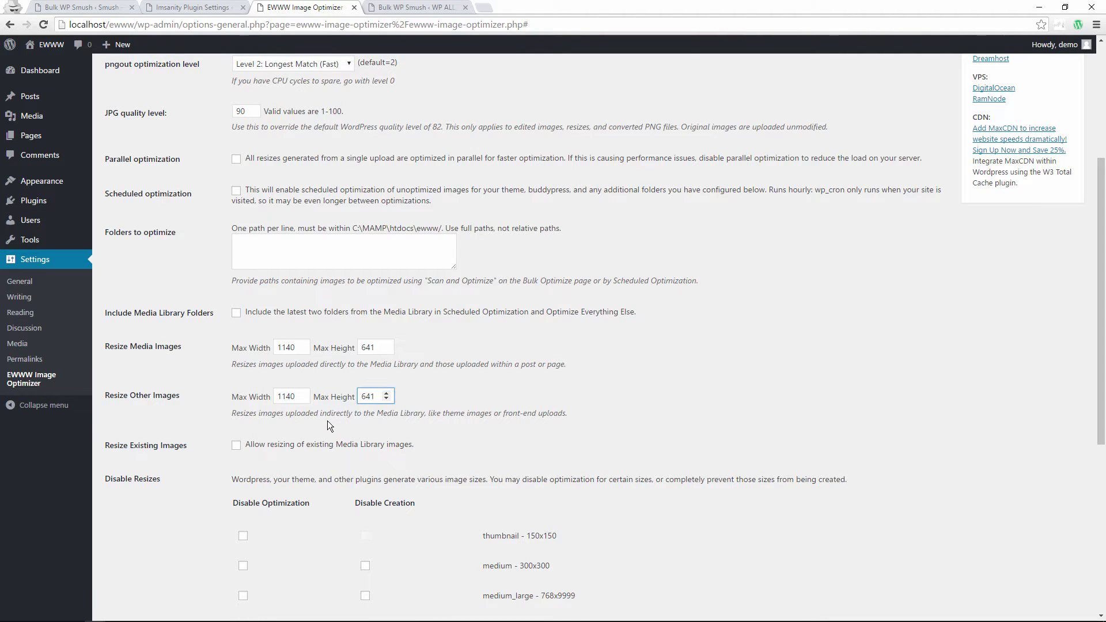
Step: Review the disable-resizes, skip-image and full-size exclusion options, and recheck the rest of EWWW's advanced settings
scroll(327, 421, "down", 1)
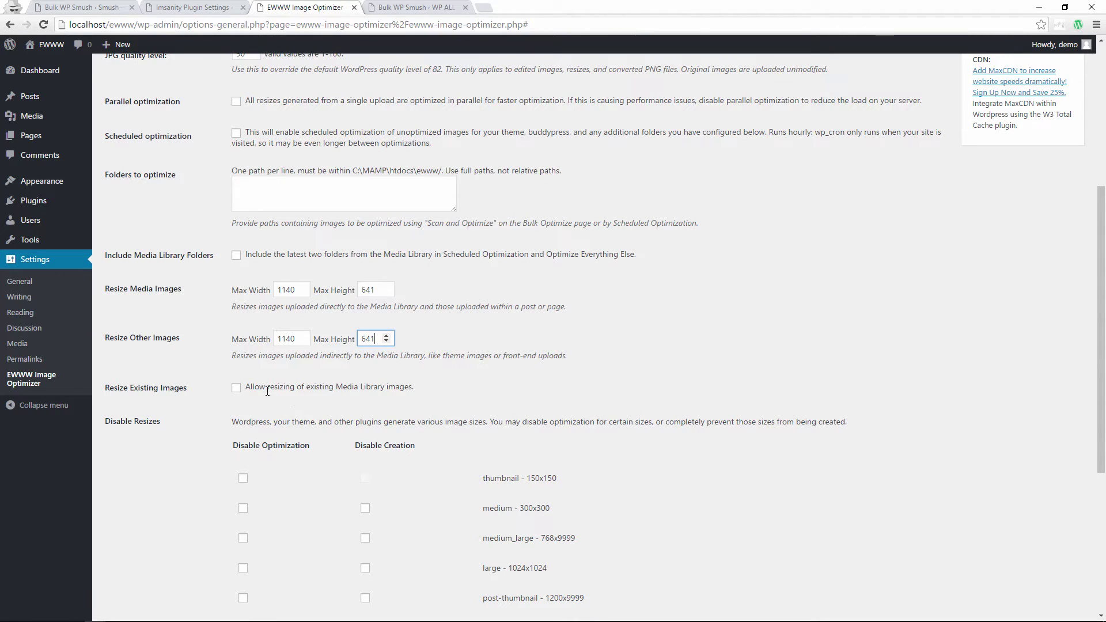
scroll(278, 396, "down", 2)
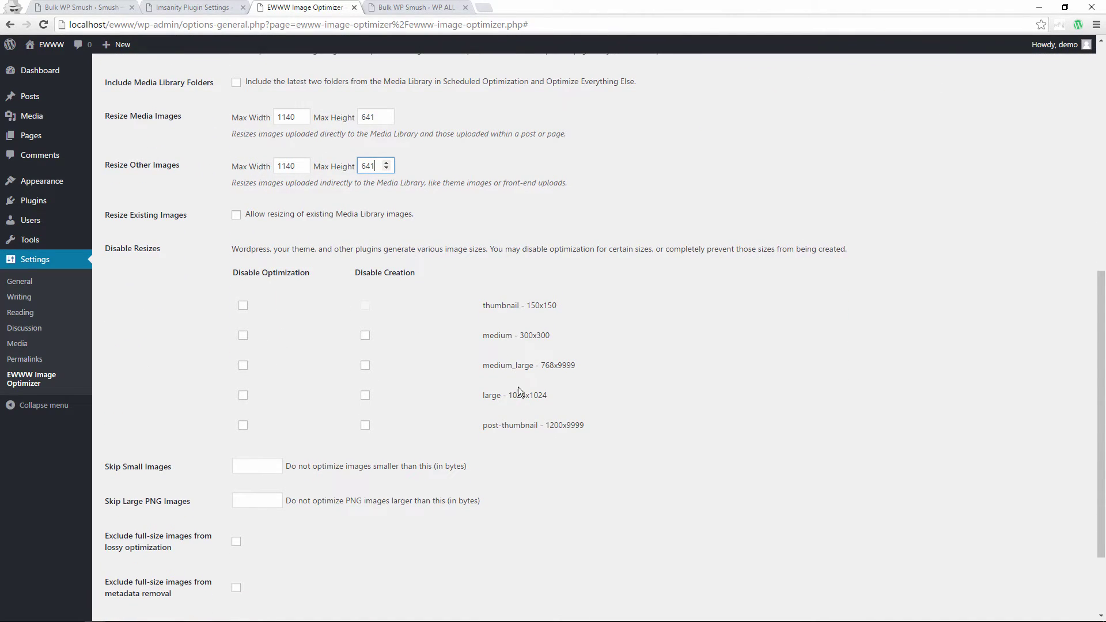
scroll(538, 429, "down", 1)
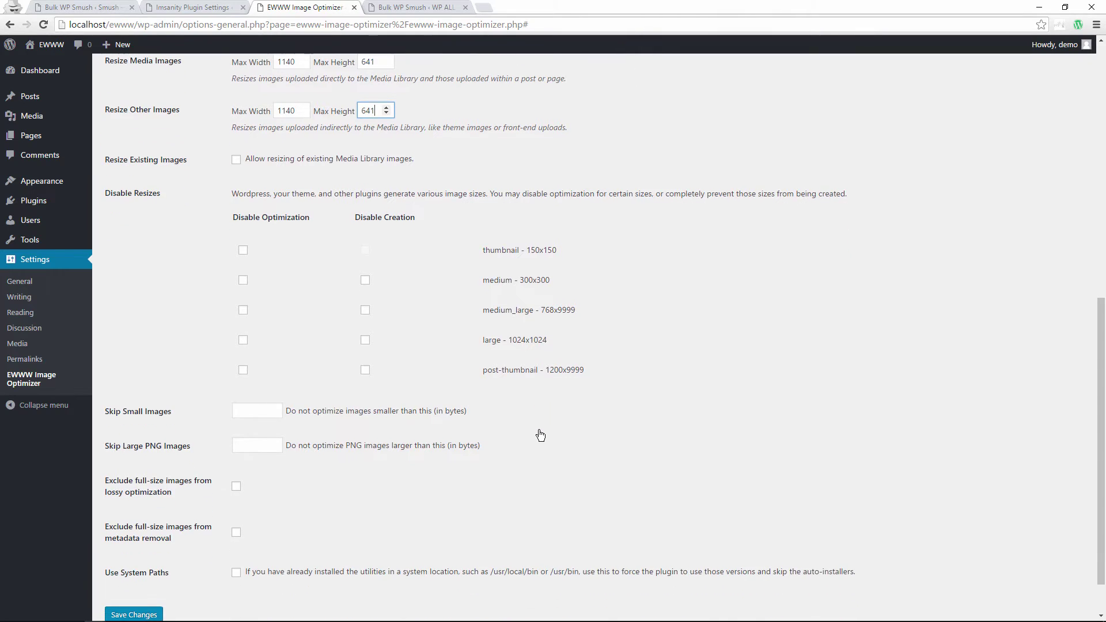
scroll(305, 457, "down", 1)
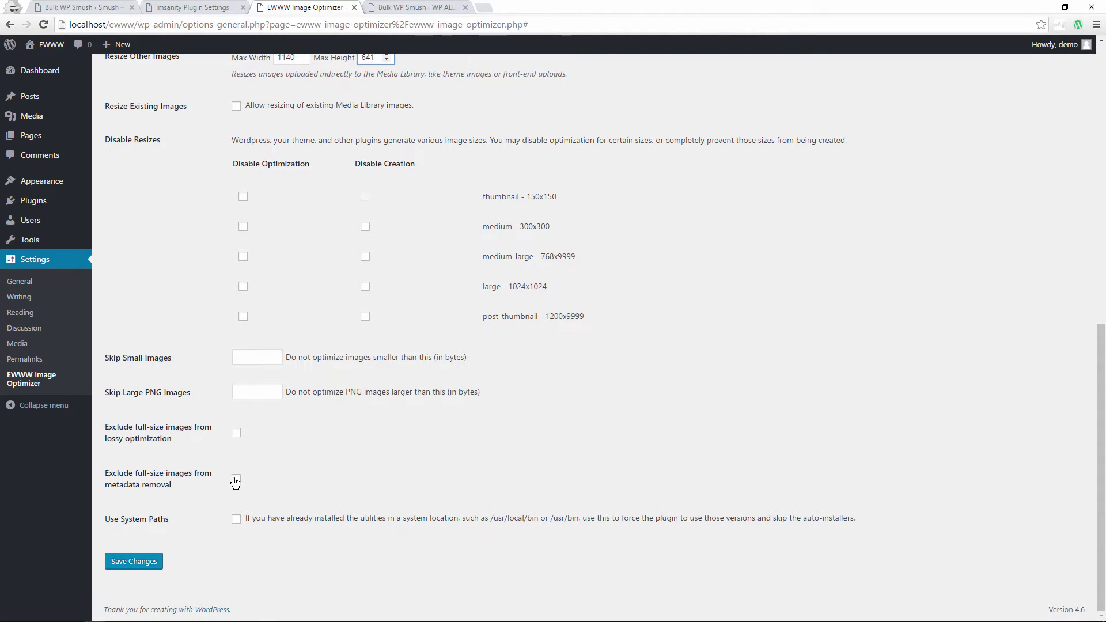
scroll(357, 462, "up", 4)
scroll(357, 463, "up", 5)
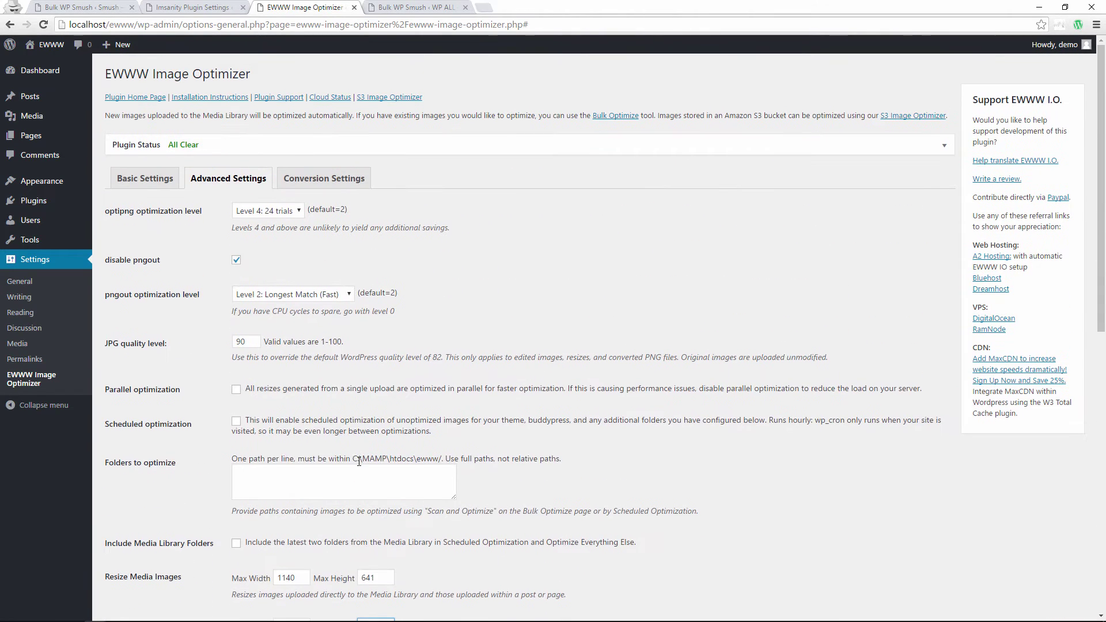
scroll(316, 178, "down", 10)
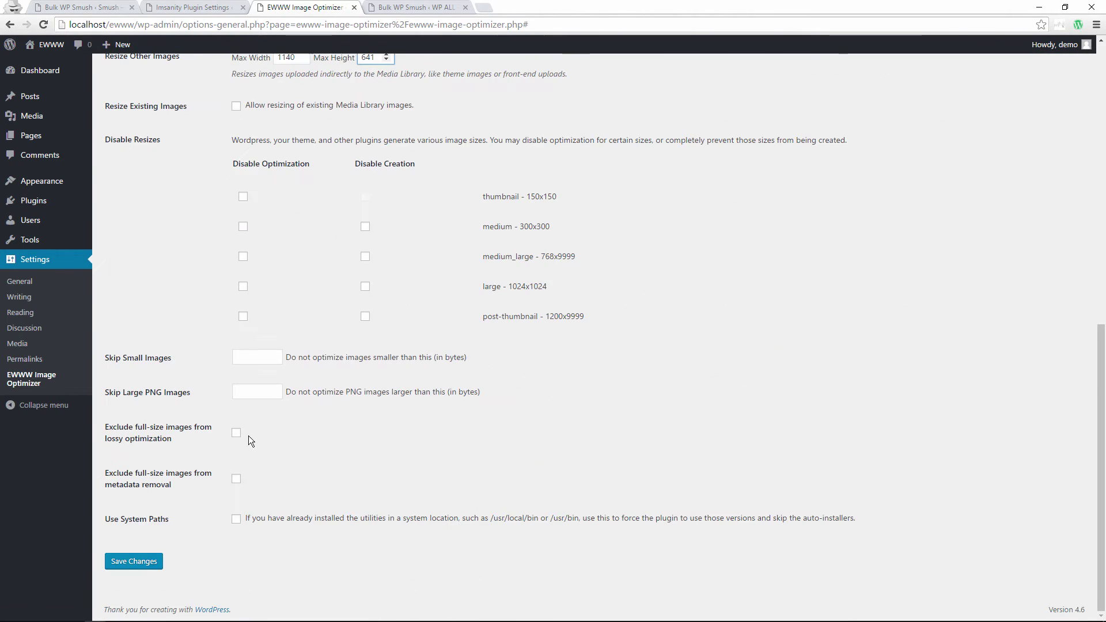
Step: Save EWWW's advanced settings, and enable and save Delete originals and GIF to PNG conversion in its conversion settings
left_click(143, 566)
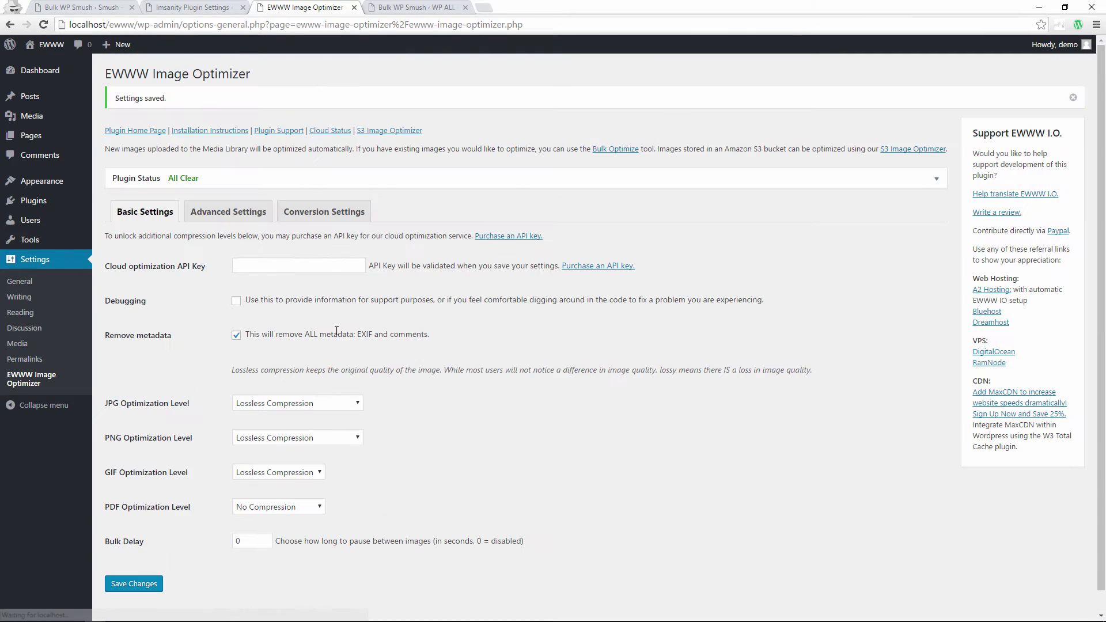
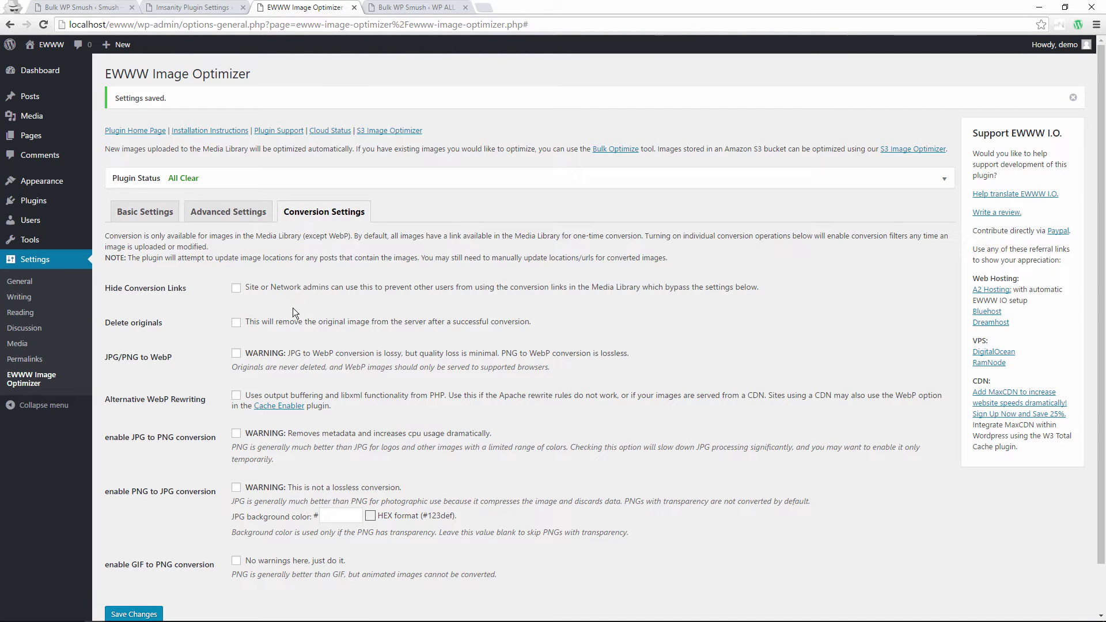
left_click(236, 323)
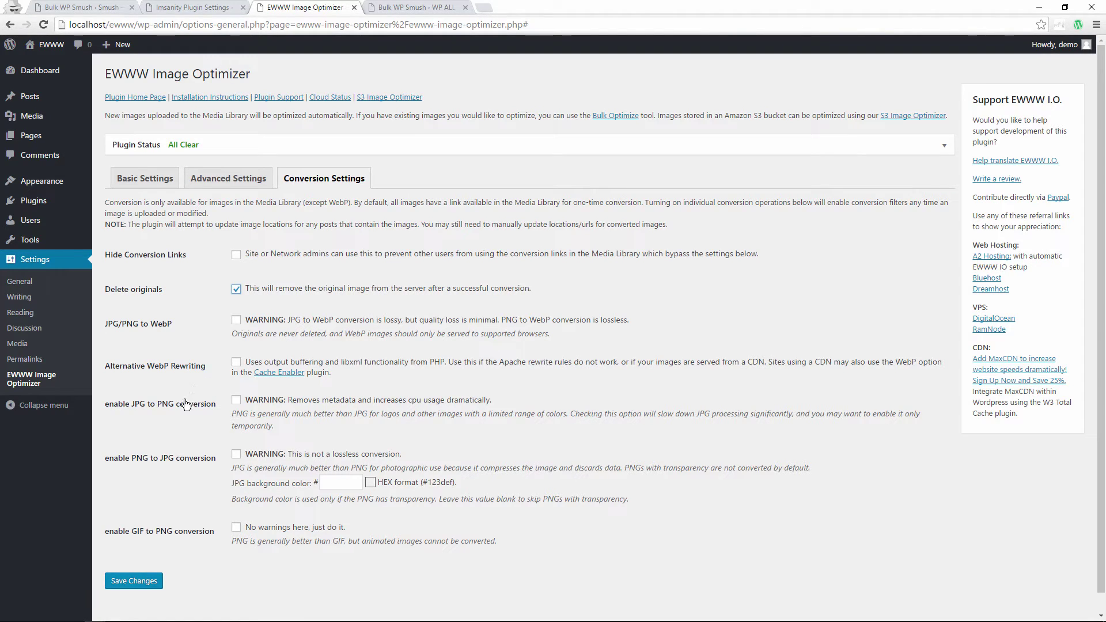
left_click(236, 527)
left_click(133, 581)
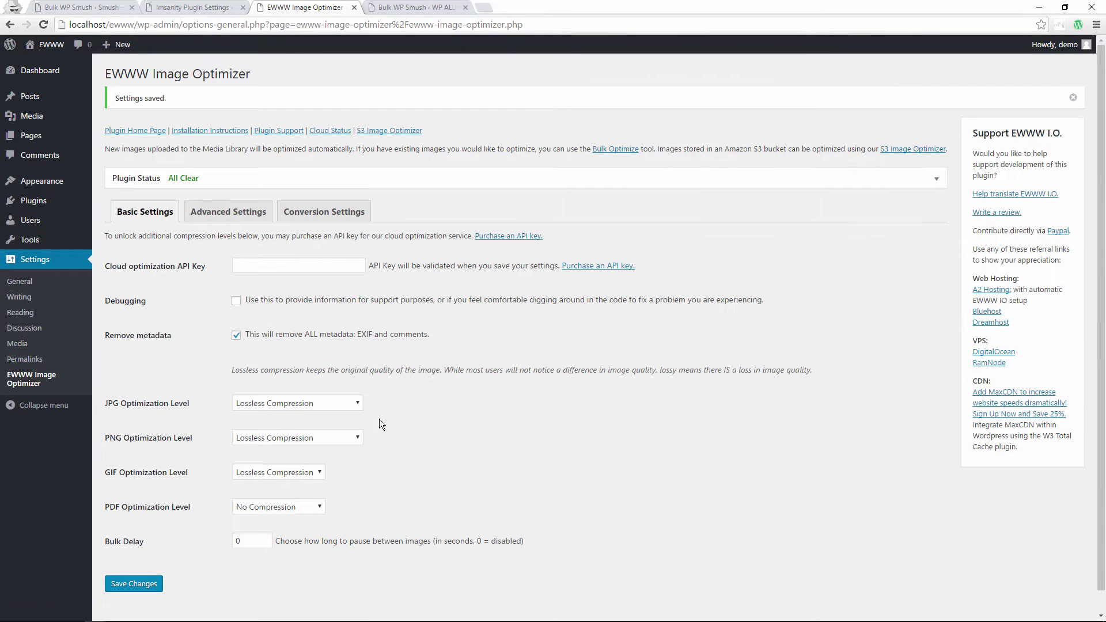
Step: On the WP ALL site, enable WP Smush's resizing of original images with a maximum width of 1140 and height of 640, and save
left_click(412, 7)
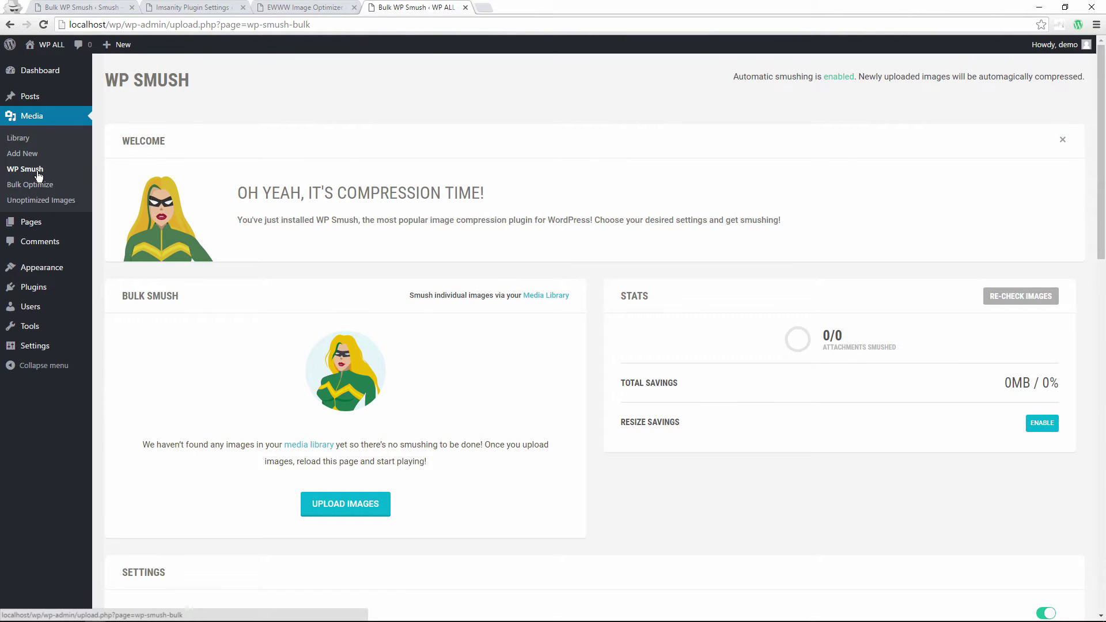
scroll(792, 360, "down", 6)
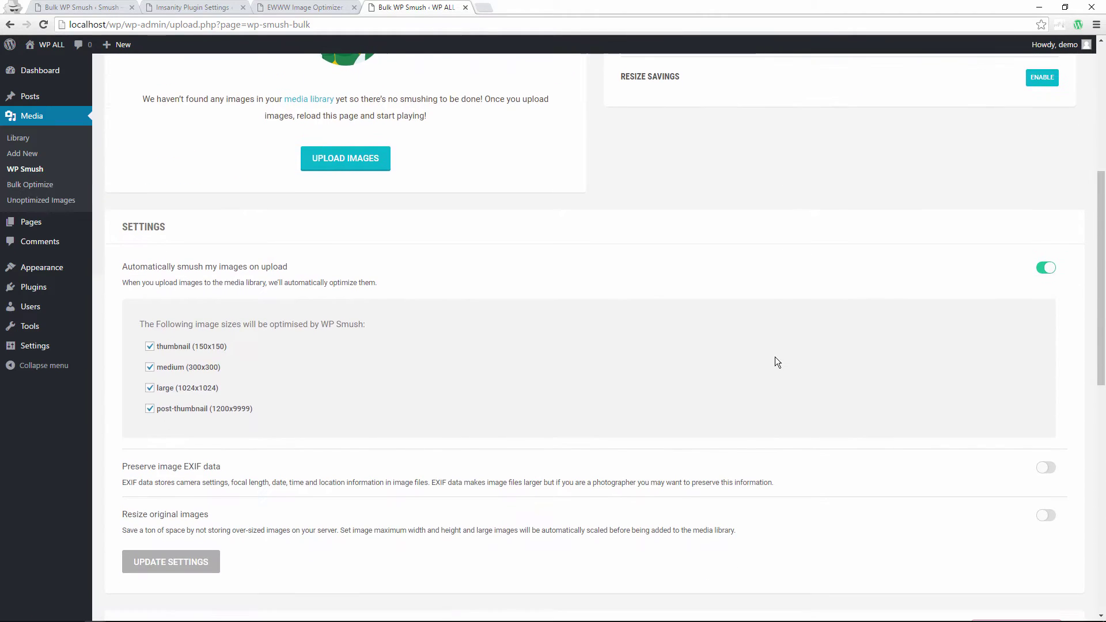
scroll(775, 361, "down", 1)
left_click(167, 453)
double_click(231, 465)
type("1140")
key("Tab")
type("640")
key("Return")
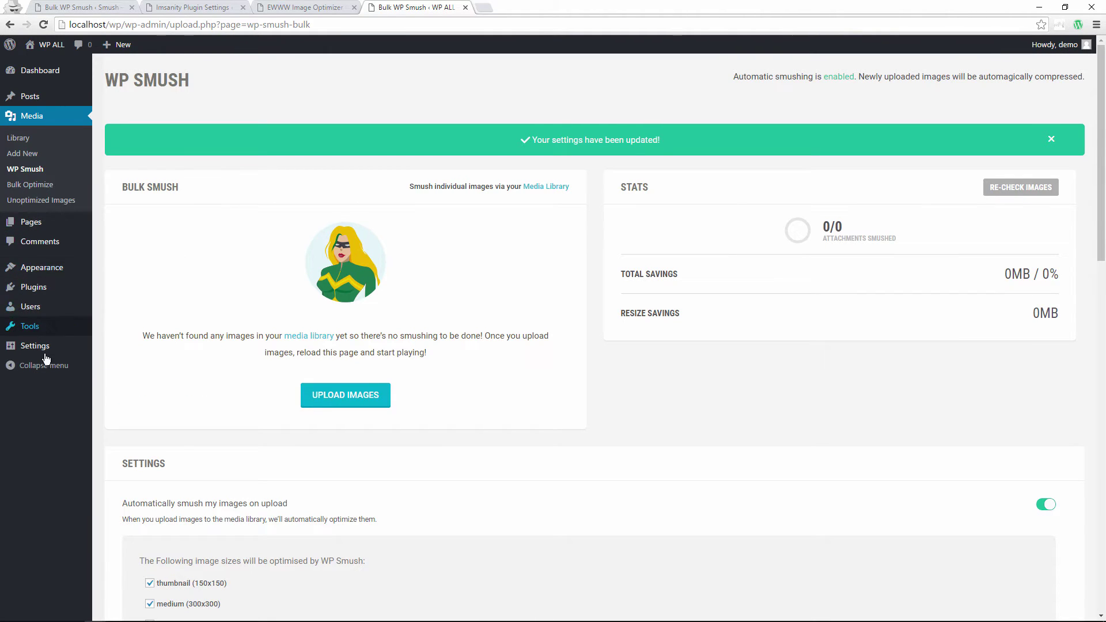
Step: Set all three Imsanity upload limits on the WP ALL site to 1140 x 641 pixels and save them
mouse_move(52, 351)
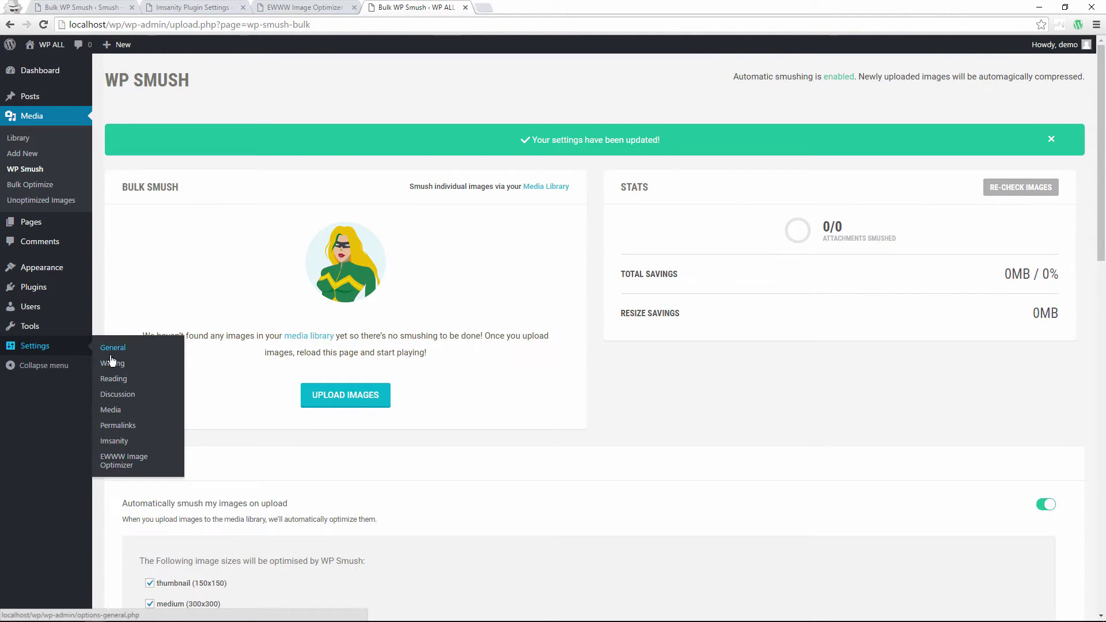
left_click(114, 440)
double_click(283, 344)
type("1140")
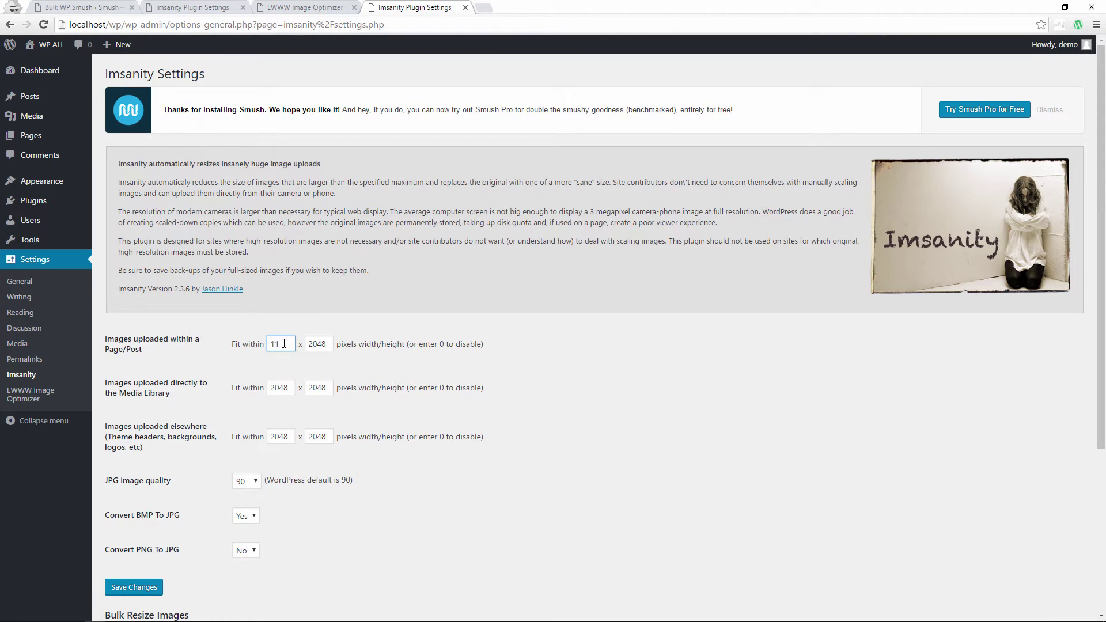
key("Tab")
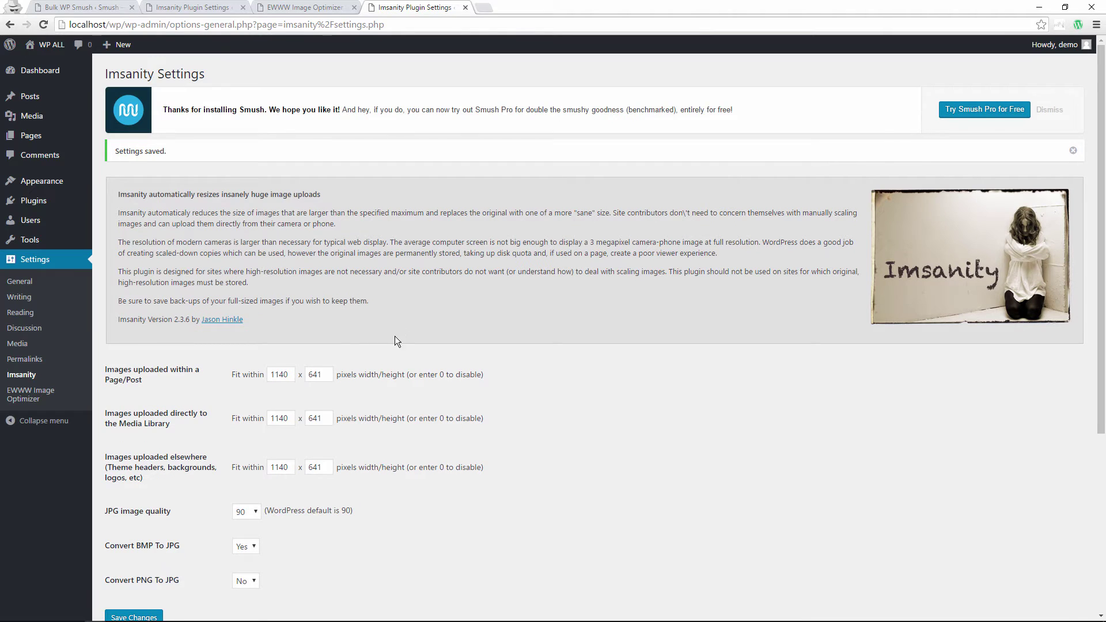
Step: Set the optipng optimization level to Level 4: 24 trials in the WP ALL site's EWWW advanced settings
scroll(398, 333, "down", 1)
left_click(84, 393)
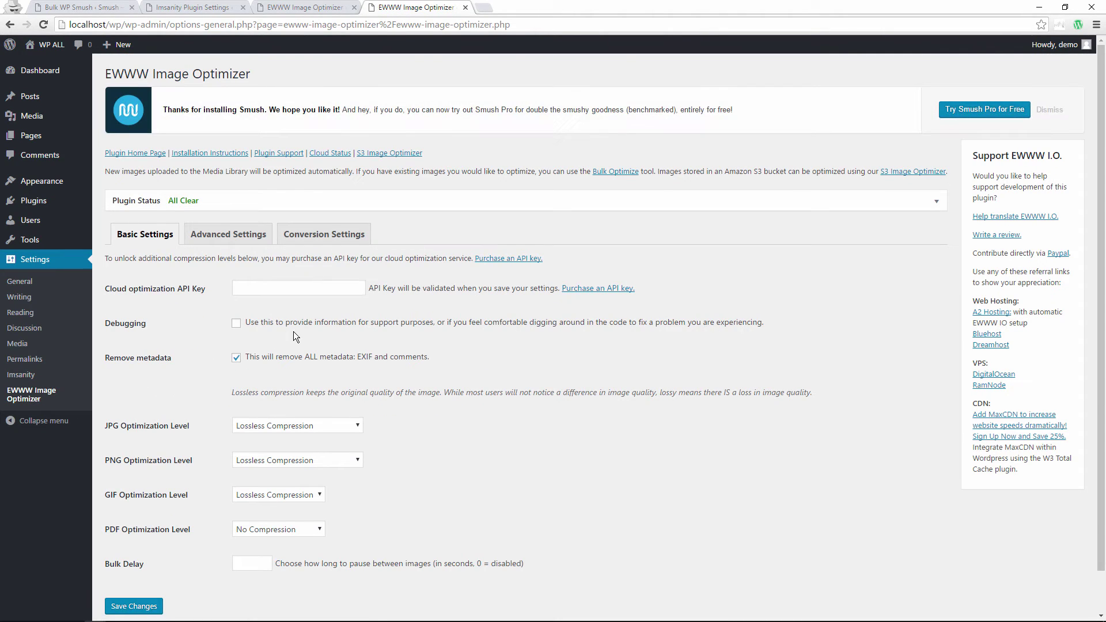
scroll(309, 328, "down", 1)
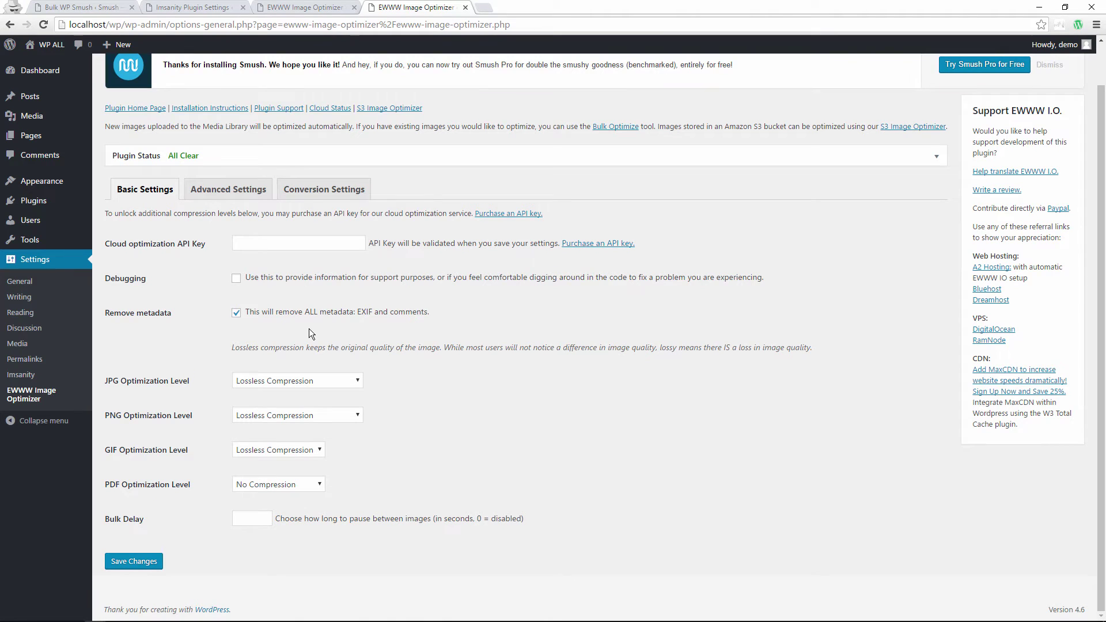
left_click(230, 190)
left_click(270, 266)
left_click(281, 312)
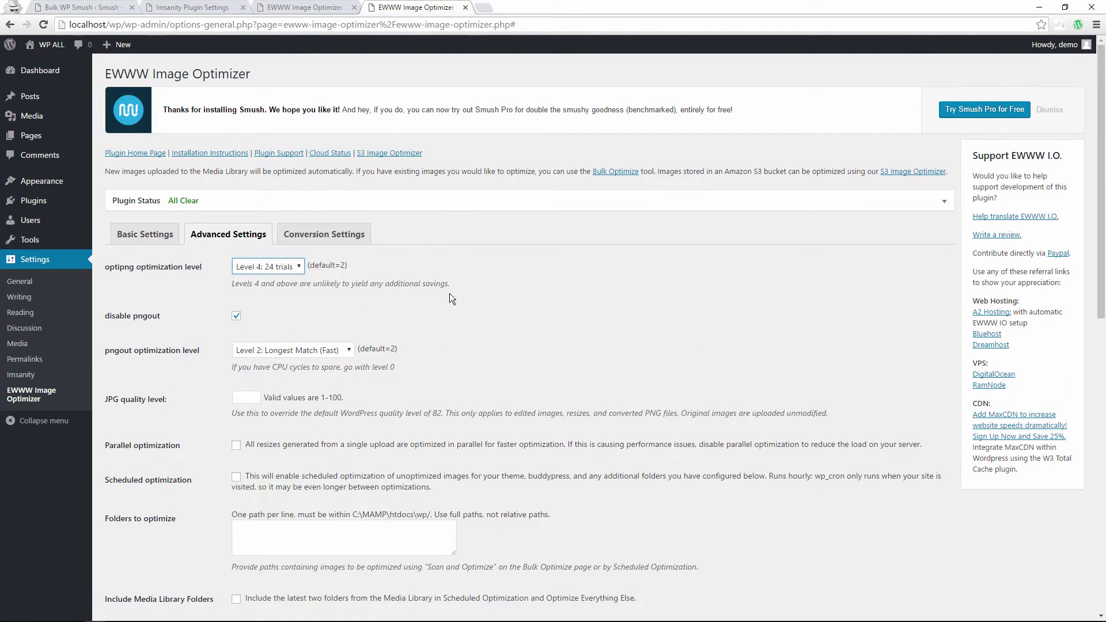
Step: Set WP ALL's EWWW Resize Media Images limits to a maximum width of 1140 and a maximum height of 641
scroll(465, 319, "down", 5)
scroll(467, 325, "down", 2)
left_click(295, 231)
type("1140")
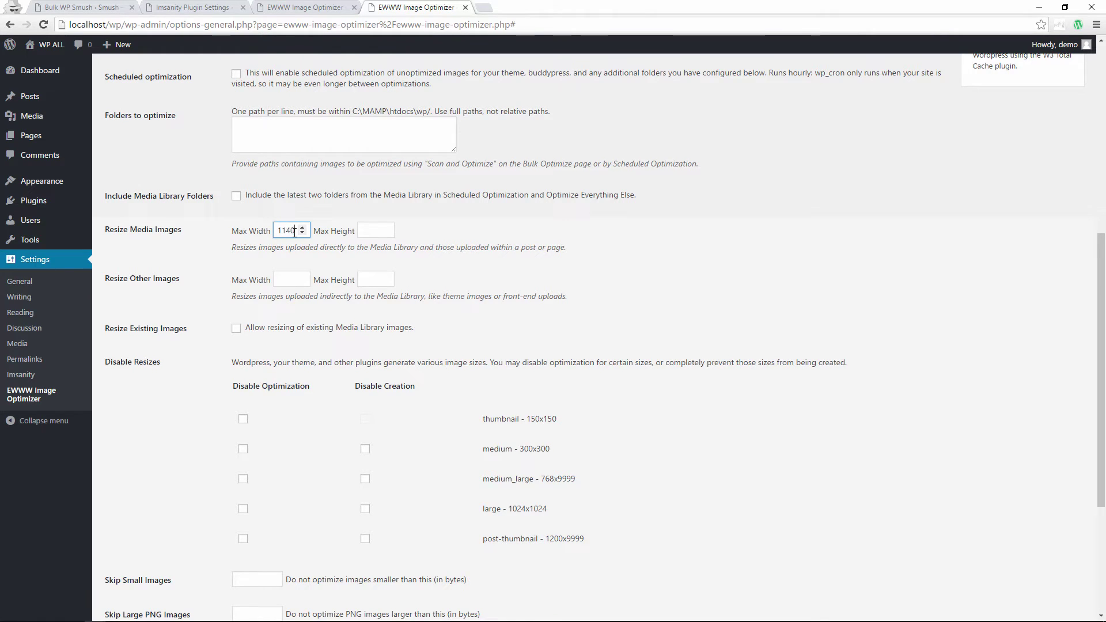
key("Tab")
type("641")
Step: Set WP ALL's EWWW Resize Other Images limits to a maximum width of 1140 and height of 641, and save the advanced settings
key("Tab")
type("1140")
key("Tab")
type("641")
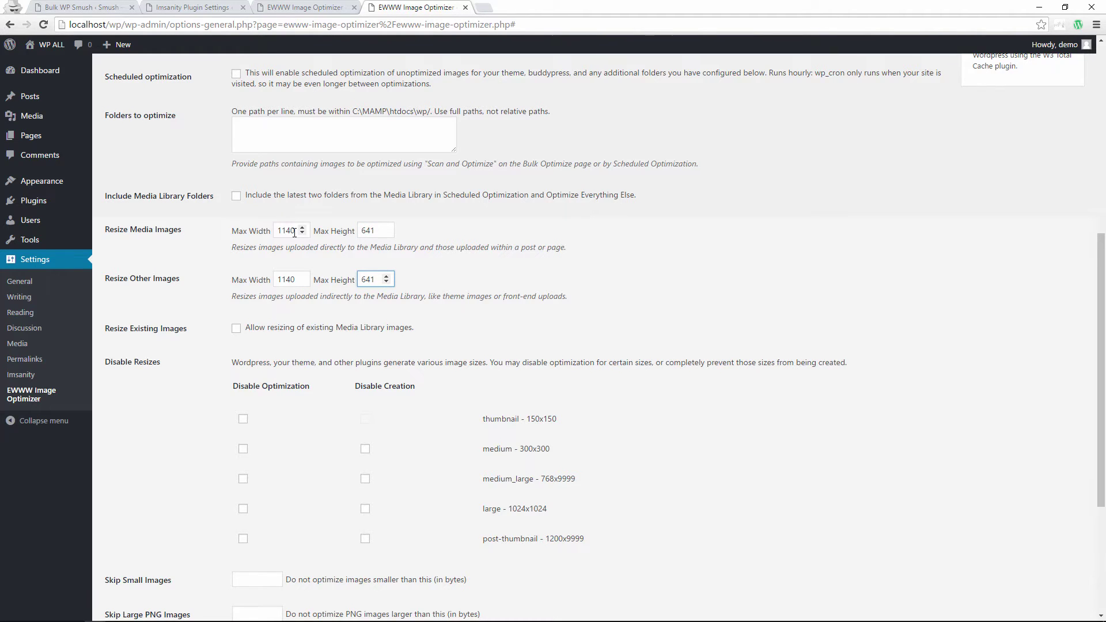
scroll(334, 253, "down", 3)
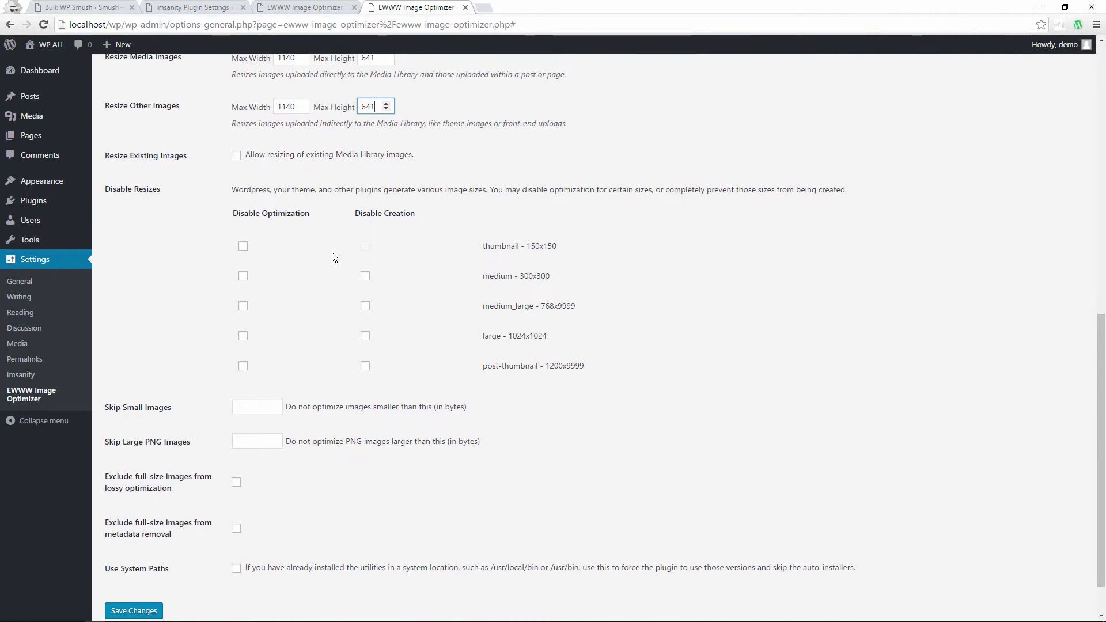
left_click(134, 611)
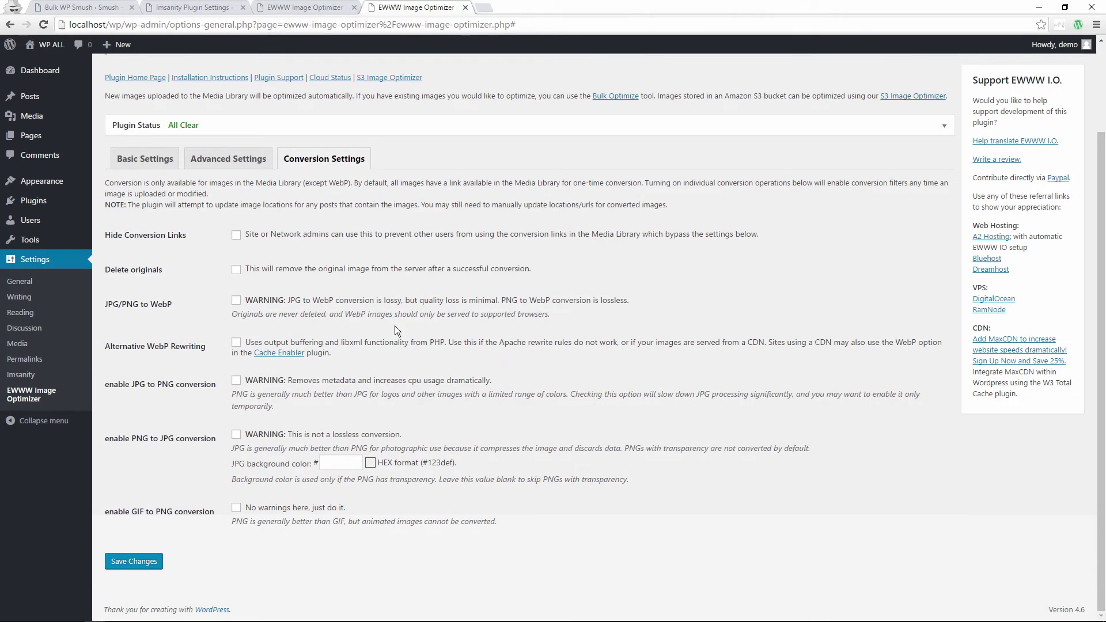
Step: Enable Delete originals and GIF to PNG conversion in WP ALL's EWWW conversion settings and save them
left_click(236, 269)
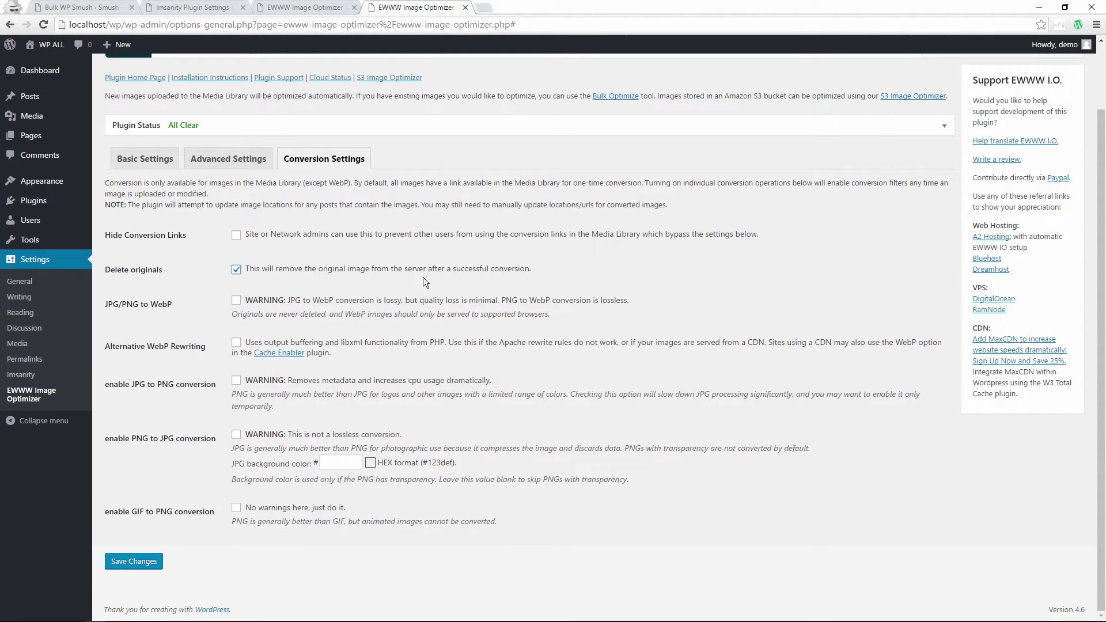
left_click(236, 507)
left_click(139, 563)
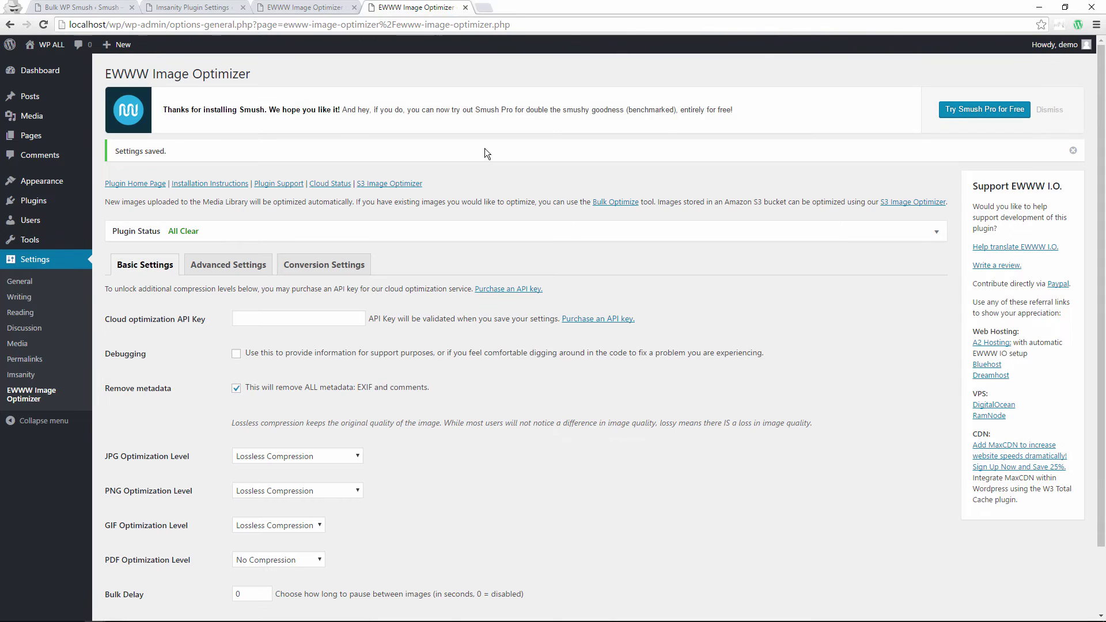
Step: Upload pexels-photo.jpeg to the Smush site's media library
left_click(98, 9)
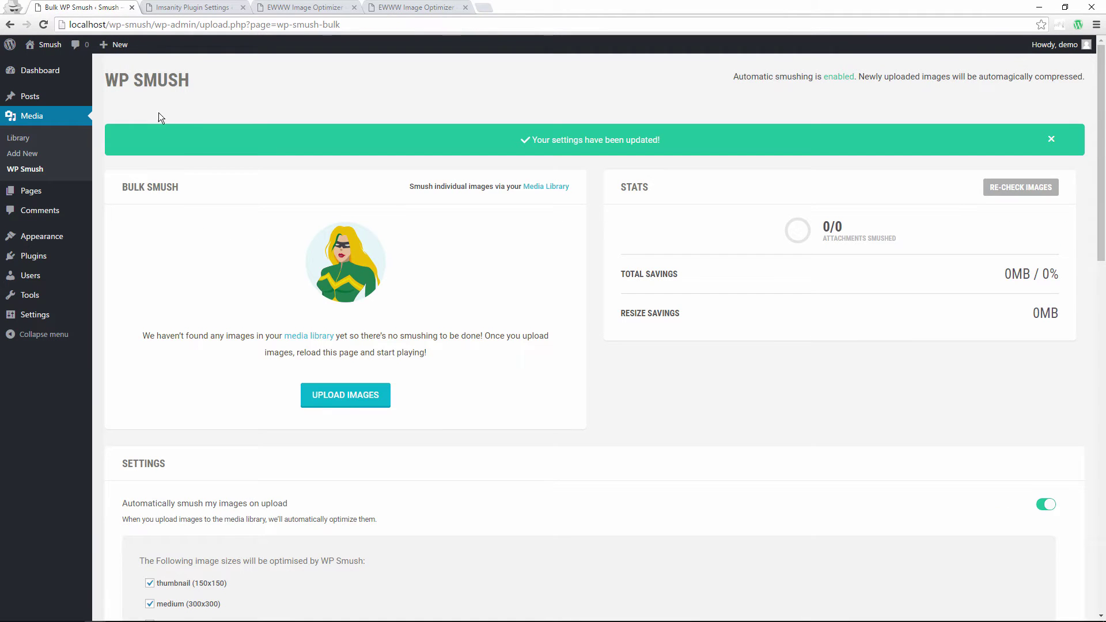
left_click(36, 135)
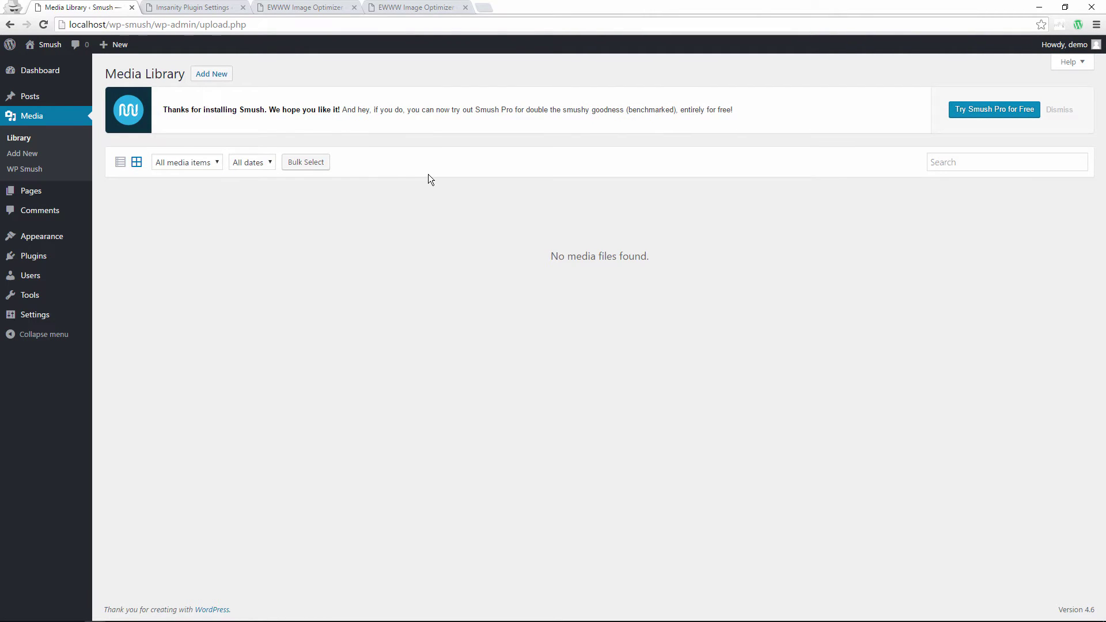
left_click_drag(505, 186, 532, 257)
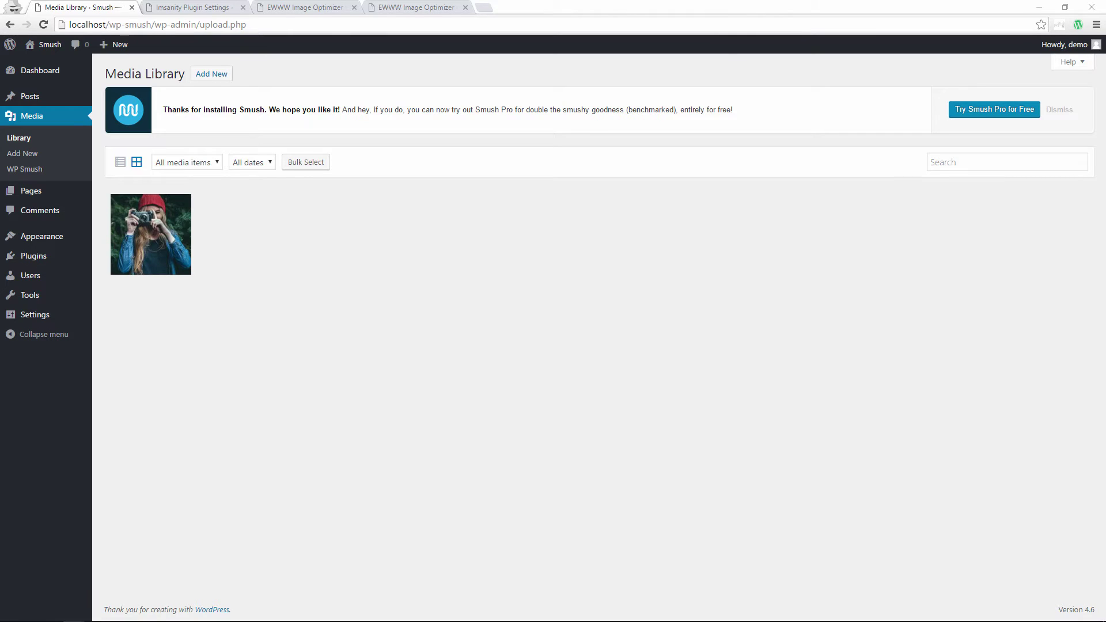
Step: Check the original pexels-photo.jpeg's file size and image dimensions in its file properties, and close the properties
left_click_drag(728, 177, 716, 176)
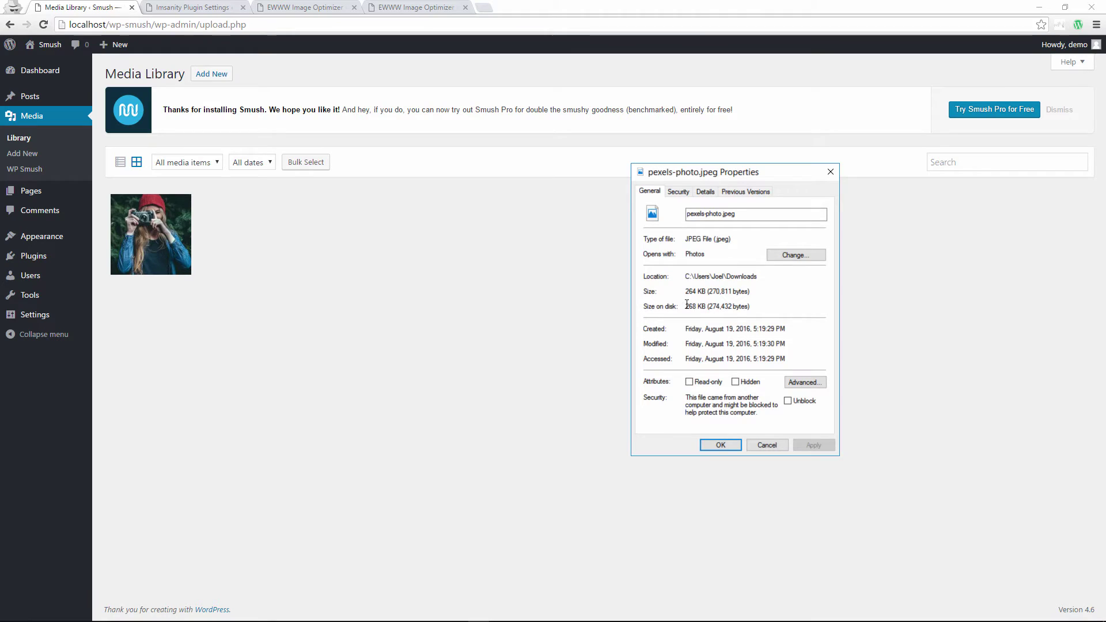
left_click(705, 190)
scroll(742, 366, "down", 3)
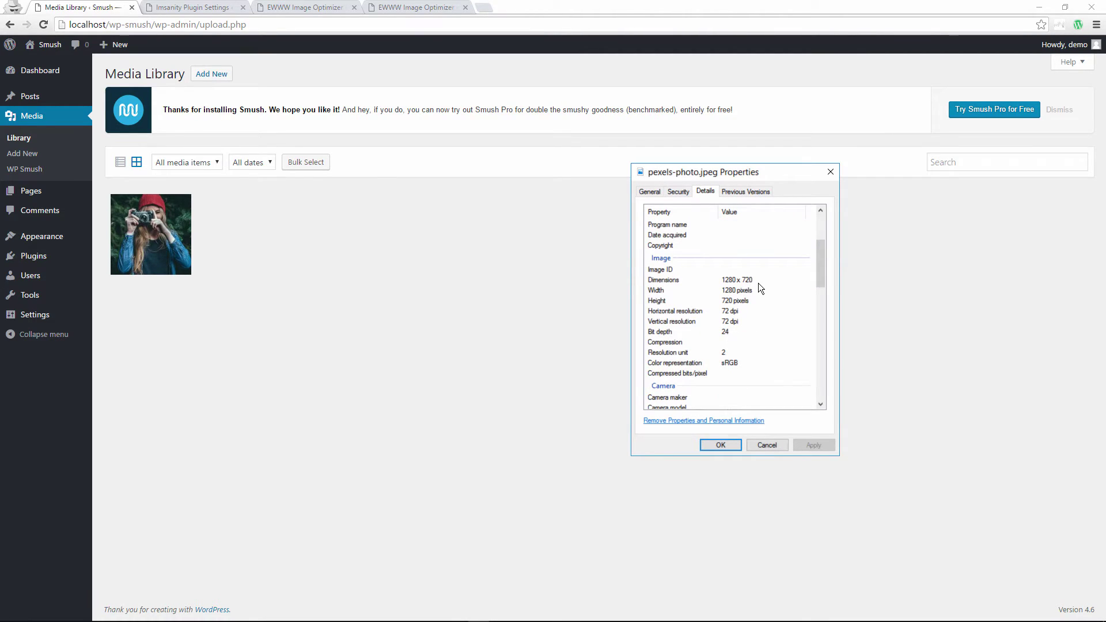
left_click(648, 191)
key("ctrl+Tab")
key("ctrl+Tab")
left_click(766, 445)
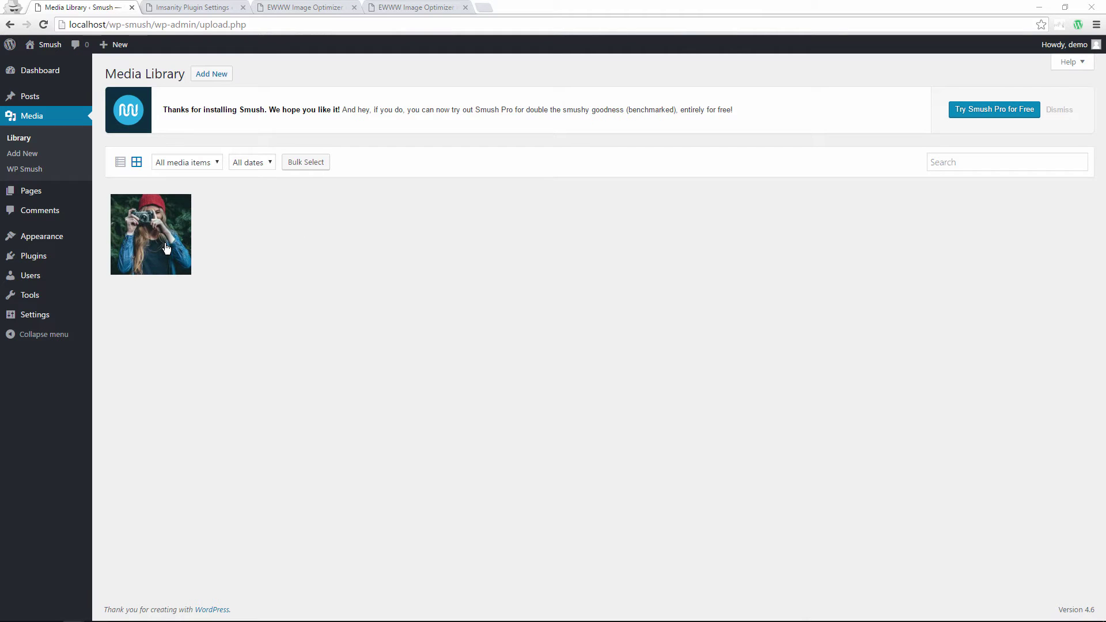
Step: Upload pexels-photo.jpeg to the Imsanity site's media library
left_click(189, 7)
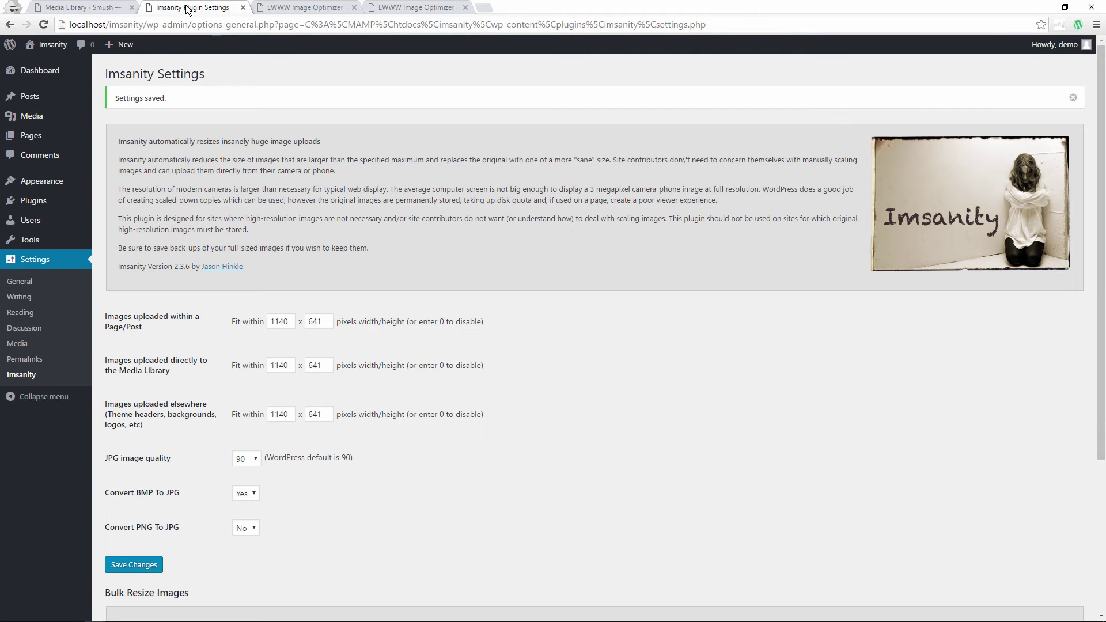
mouse_move(35, 115)
left_click(111, 118)
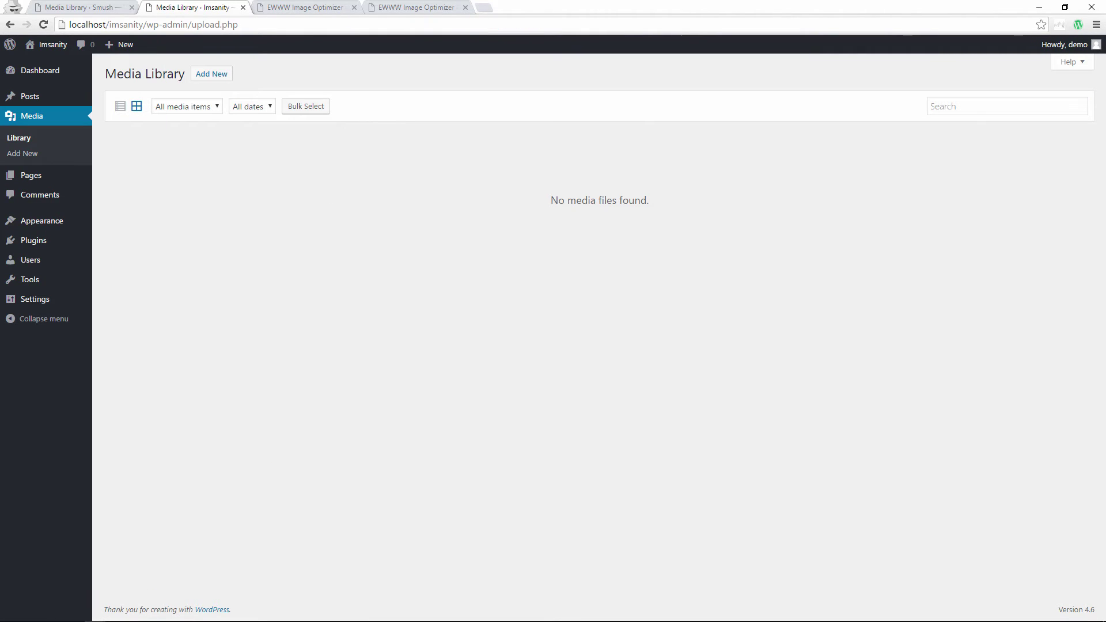
left_click_drag(875, 314, 497, 298)
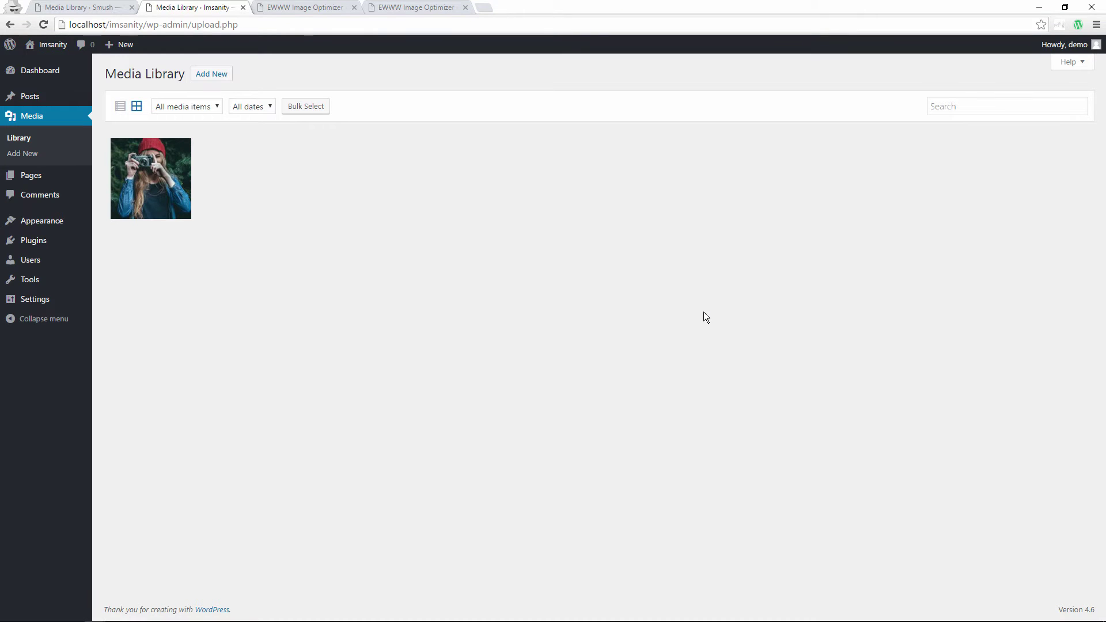
Step: Upload pexels-photo.jpeg to the EWWW site's media library
left_click(315, 8)
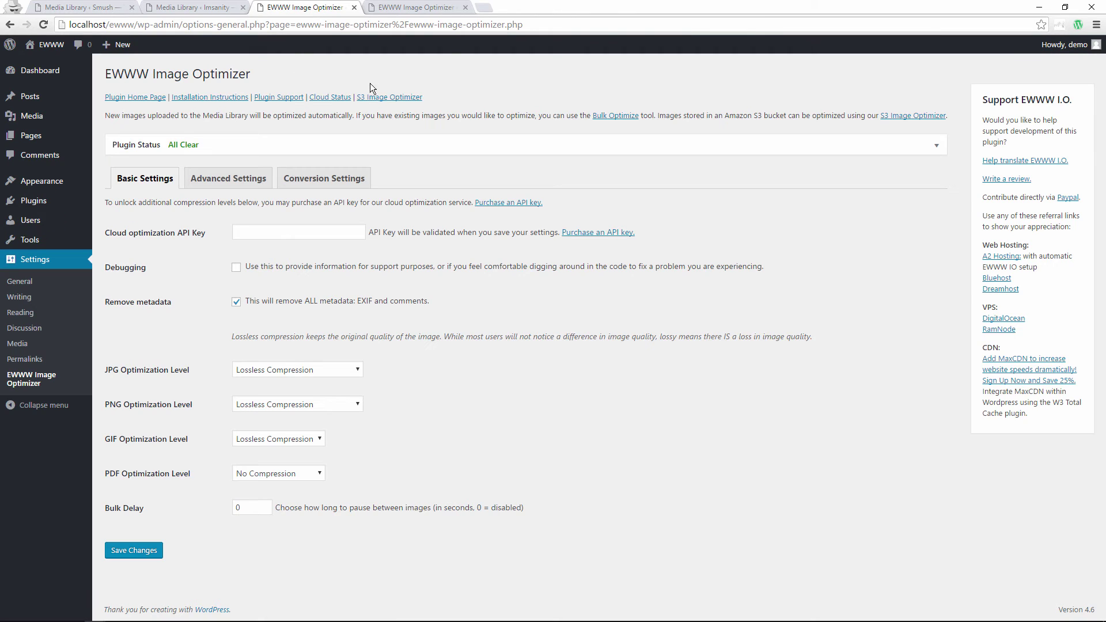
left_click(163, 132)
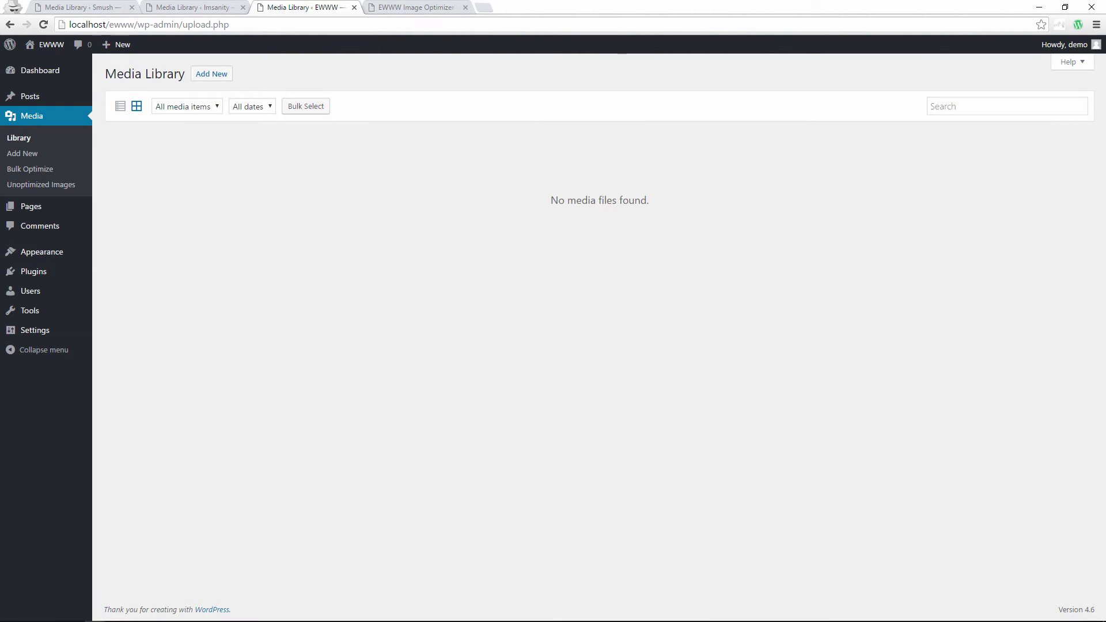
left_click_drag(1017, 333, 513, 253)
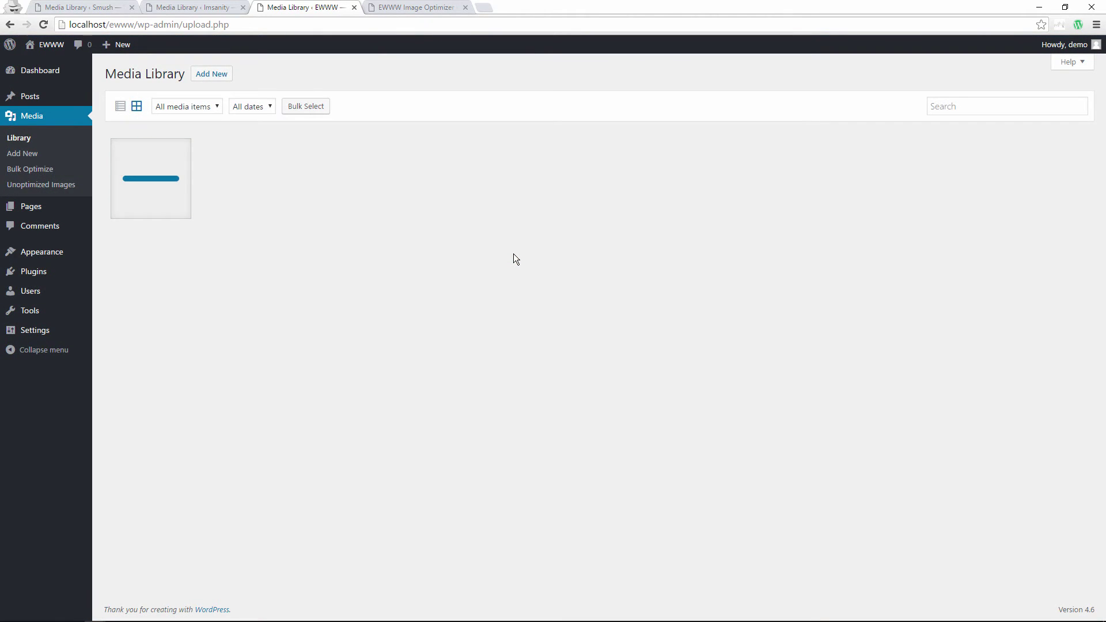
Step: Upload pexels-photo.jpeg to the WP ALL site's media library
left_click(400, 10)
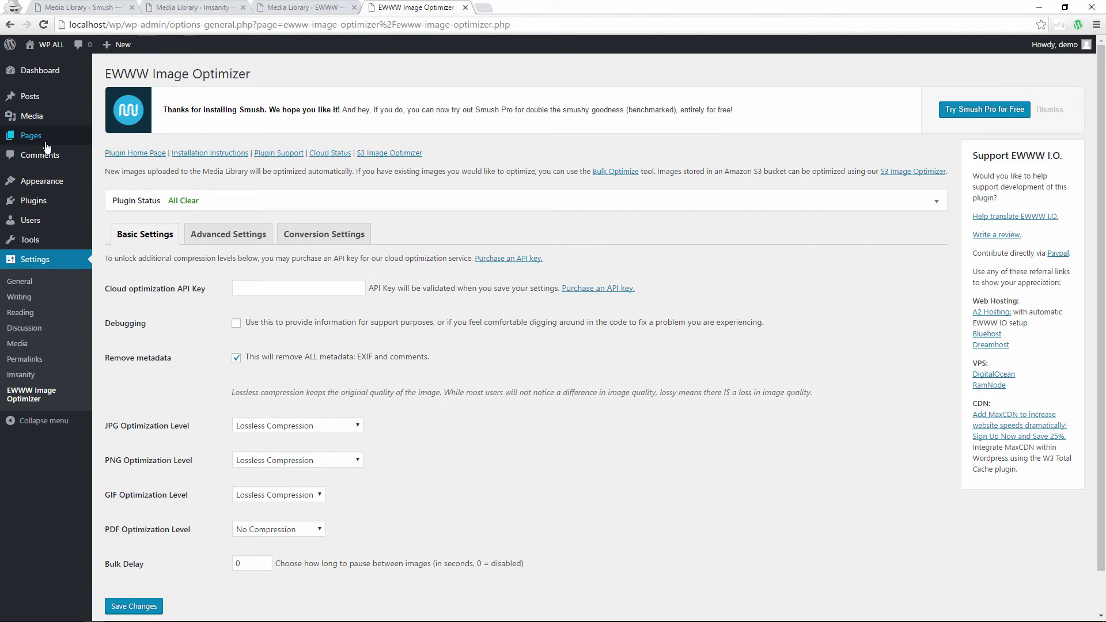
left_click(32, 115)
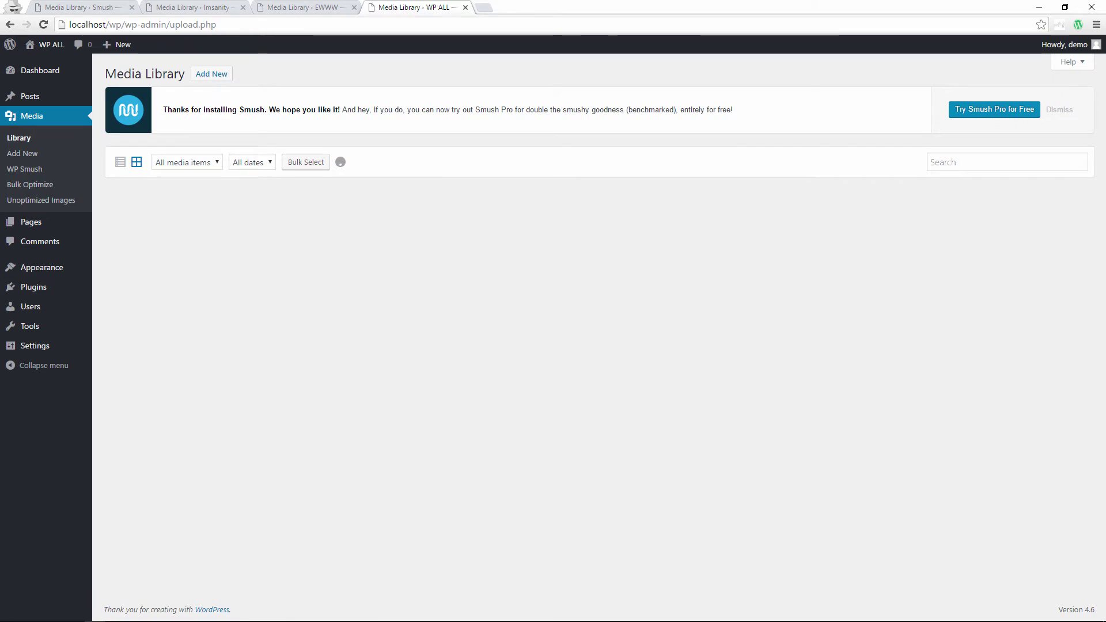
left_click_drag(1018, 333, 566, 289)
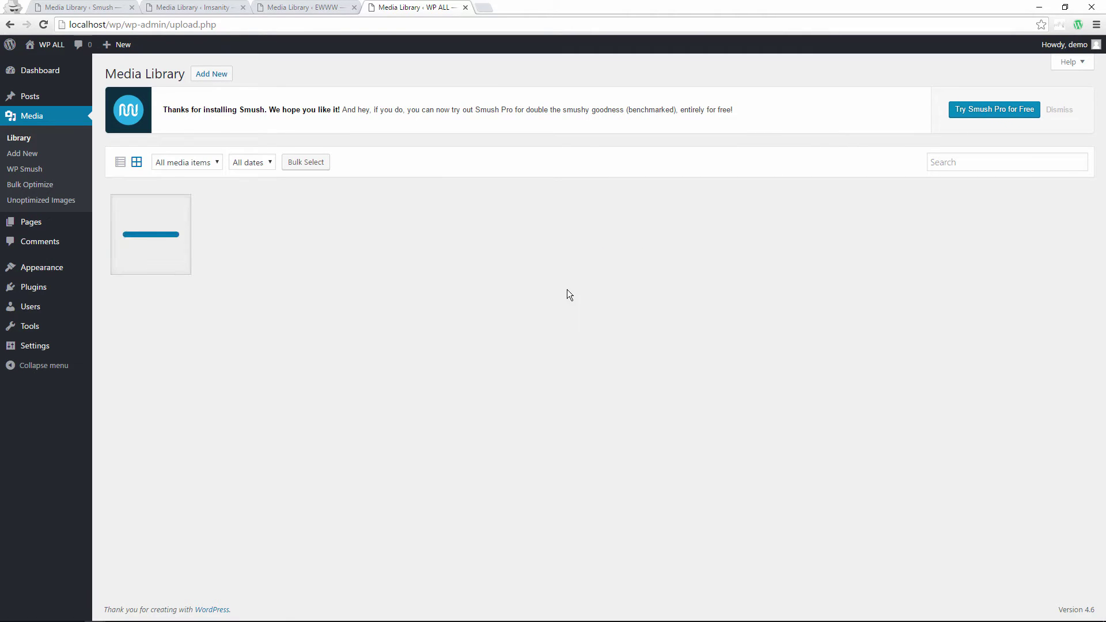
Step: Show the Smush site's media library as a list and examine the Smush stats for pexels-photo
left_click(81, 7)
left_click(120, 162)
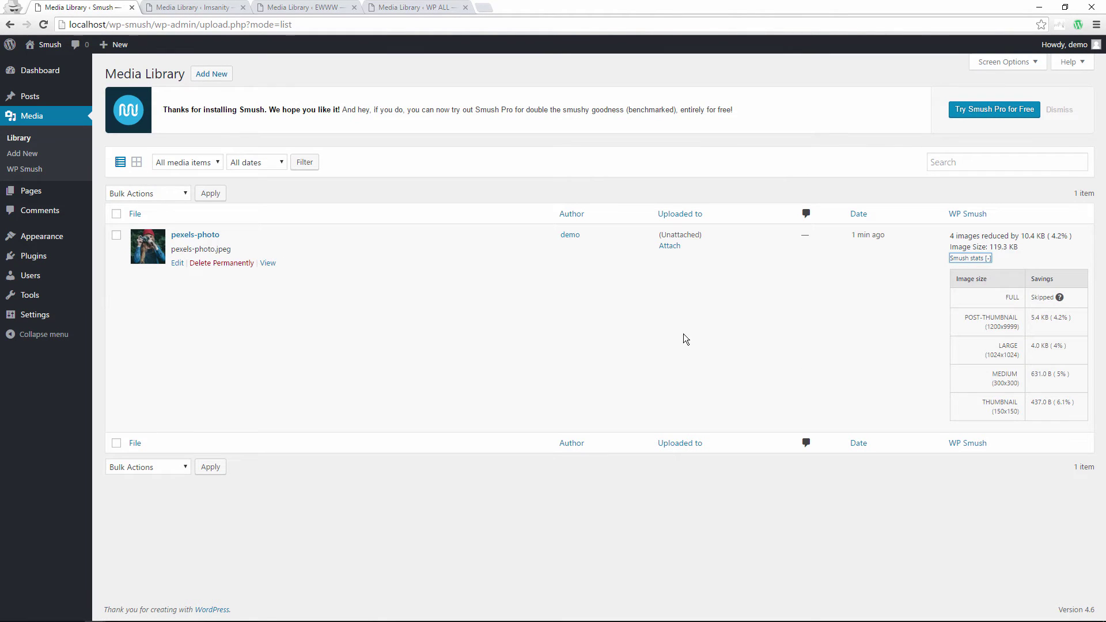
Step: Open the edit details of pexels-photo on the Smush site and compare its file size with the original file's properties
left_click(177, 263)
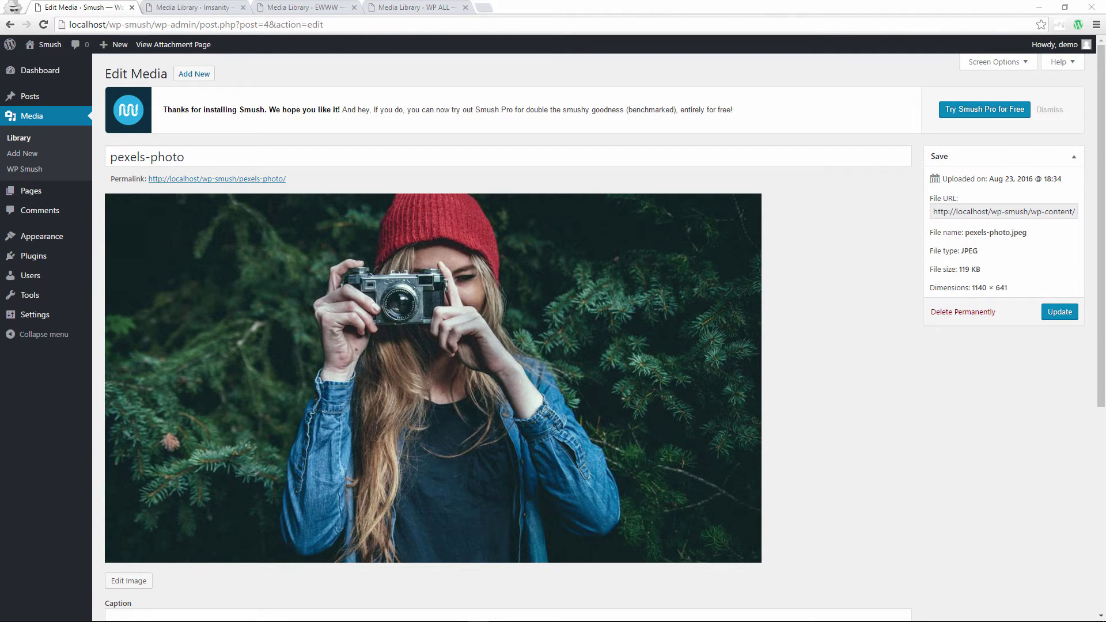
left_click_drag(843, 137, 650, 115)
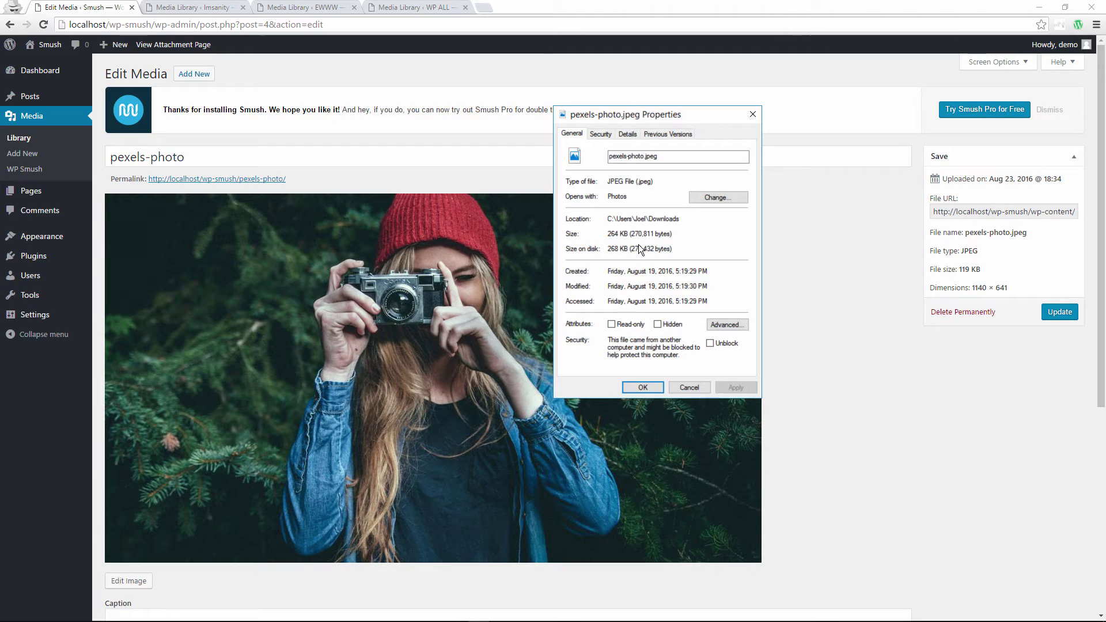
left_click_drag(651, 111, 1105, 156)
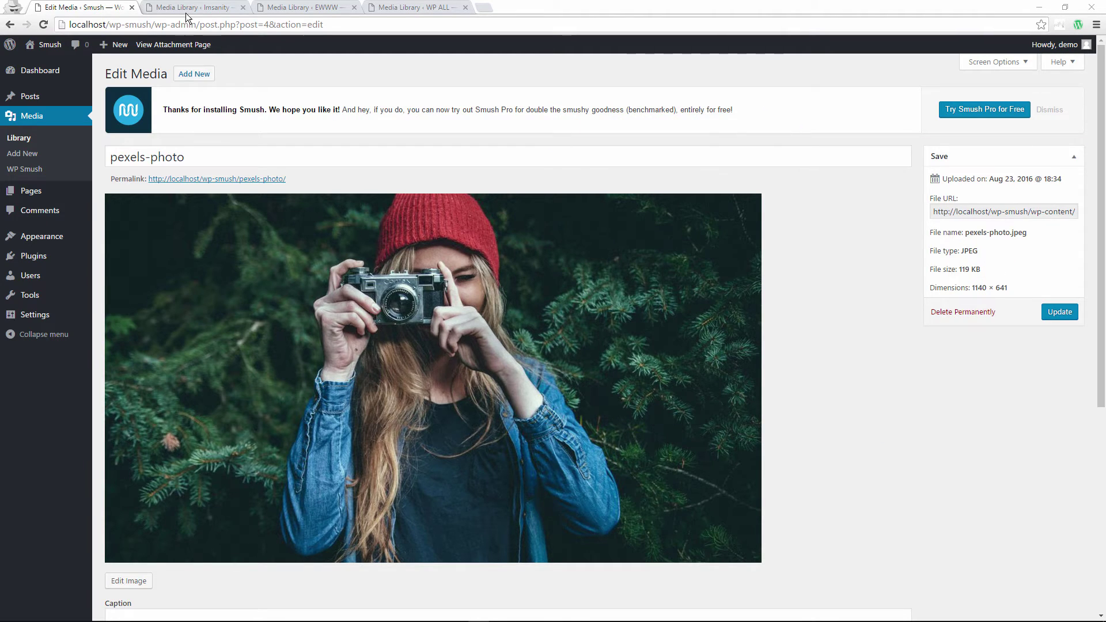
Step: Open pexels-photo's details from the Imsanity library list and compare its file size with the original file and the Smush version
left_click(187, 9)
left_click(120, 106)
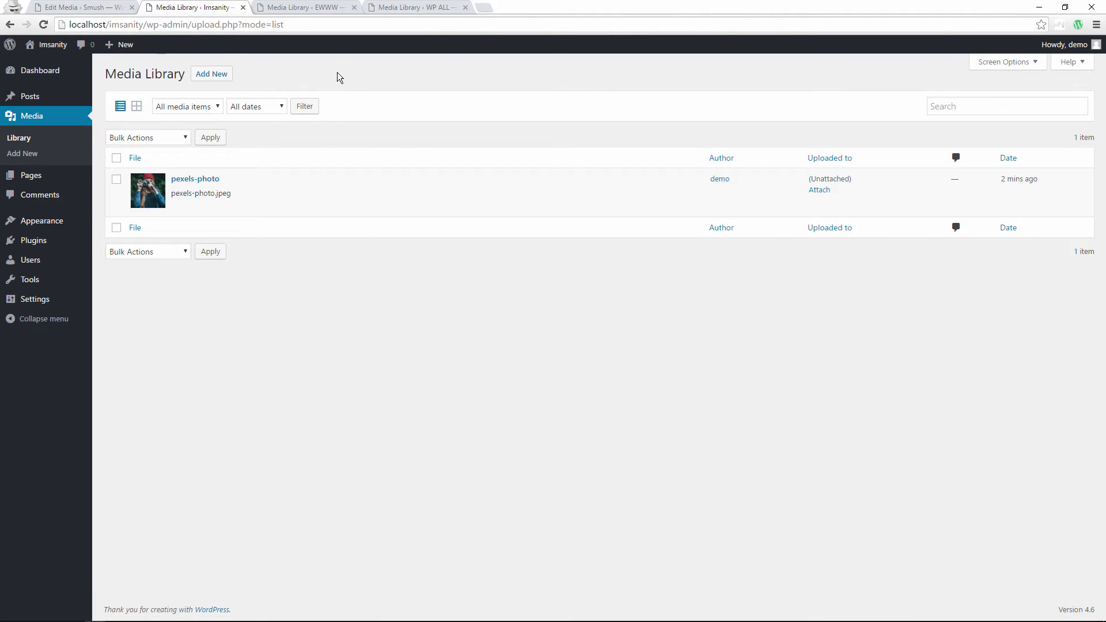
left_click(195, 179)
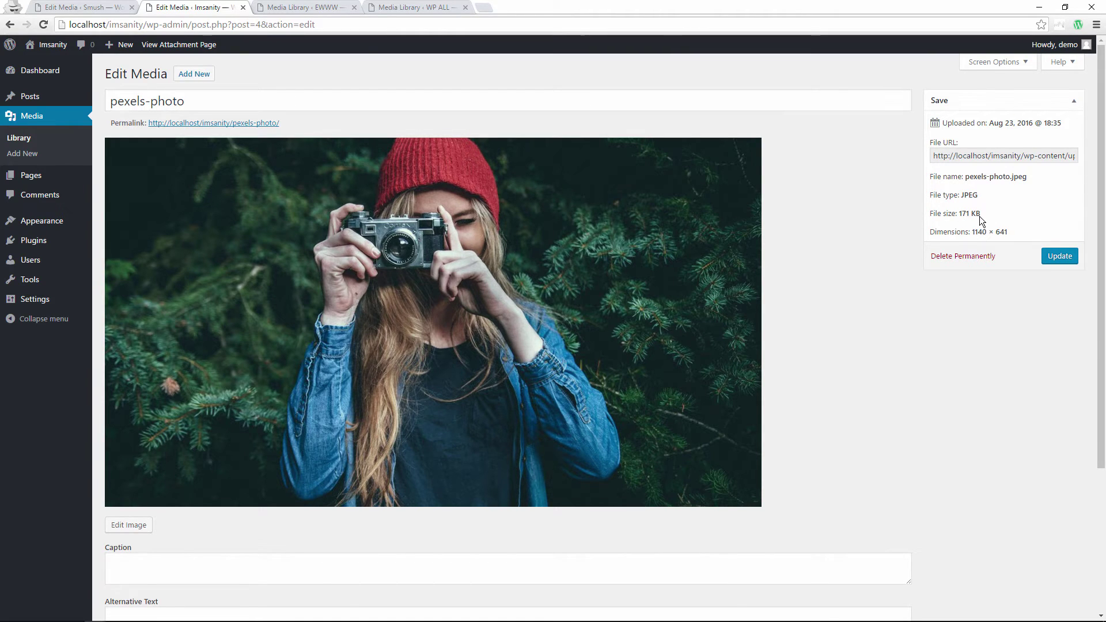
key("alt+Tab")
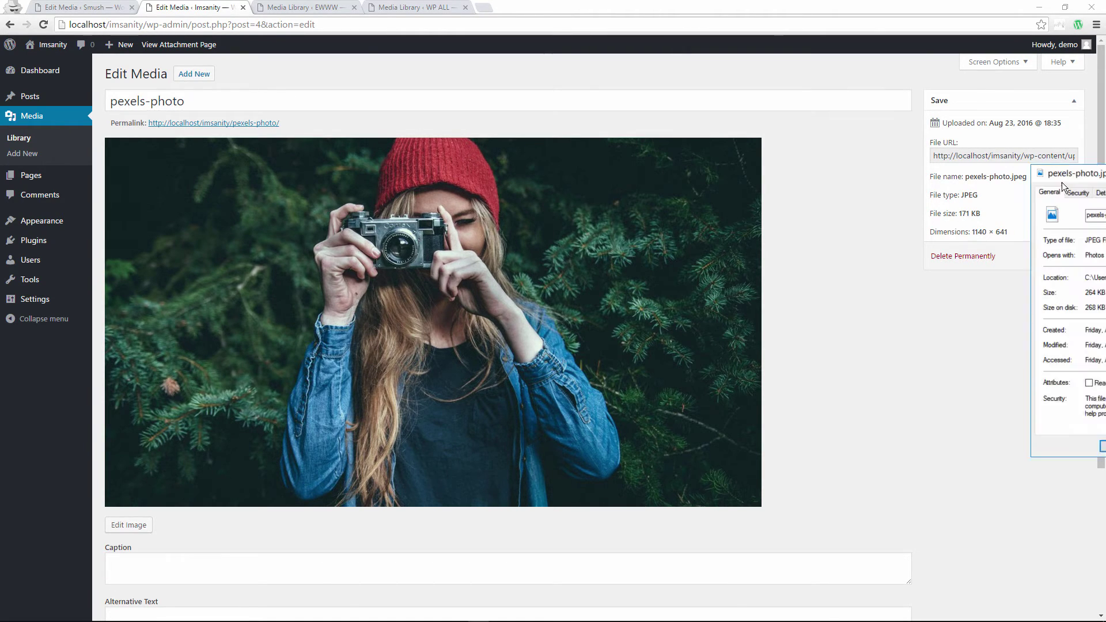
left_click_drag(681, 184, 1022, 183)
key("alt+Tab")
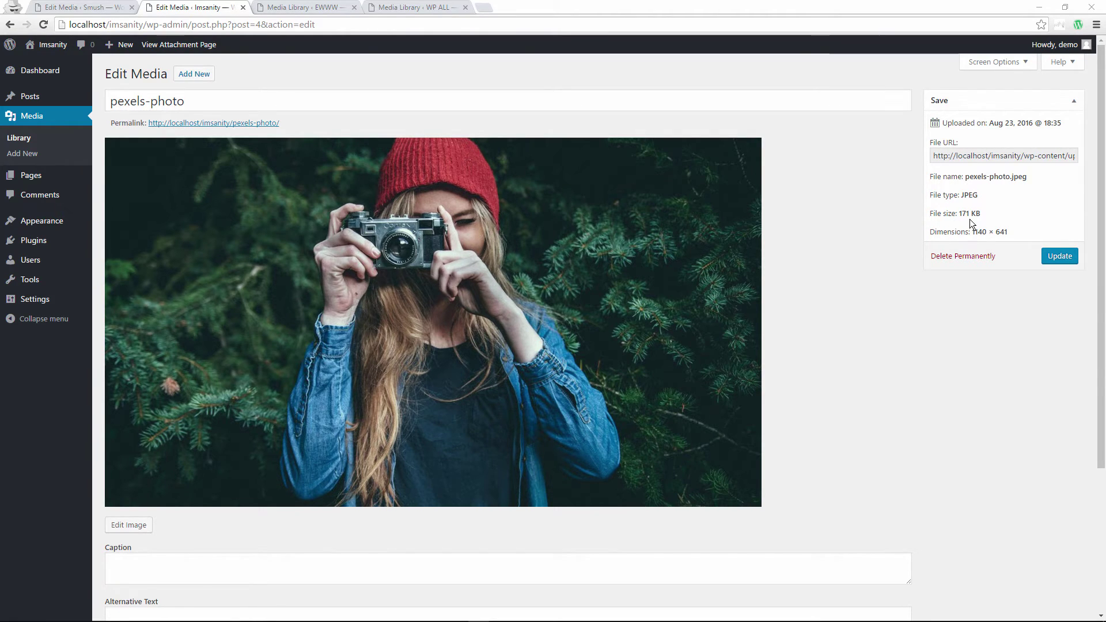
left_click(70, 7)
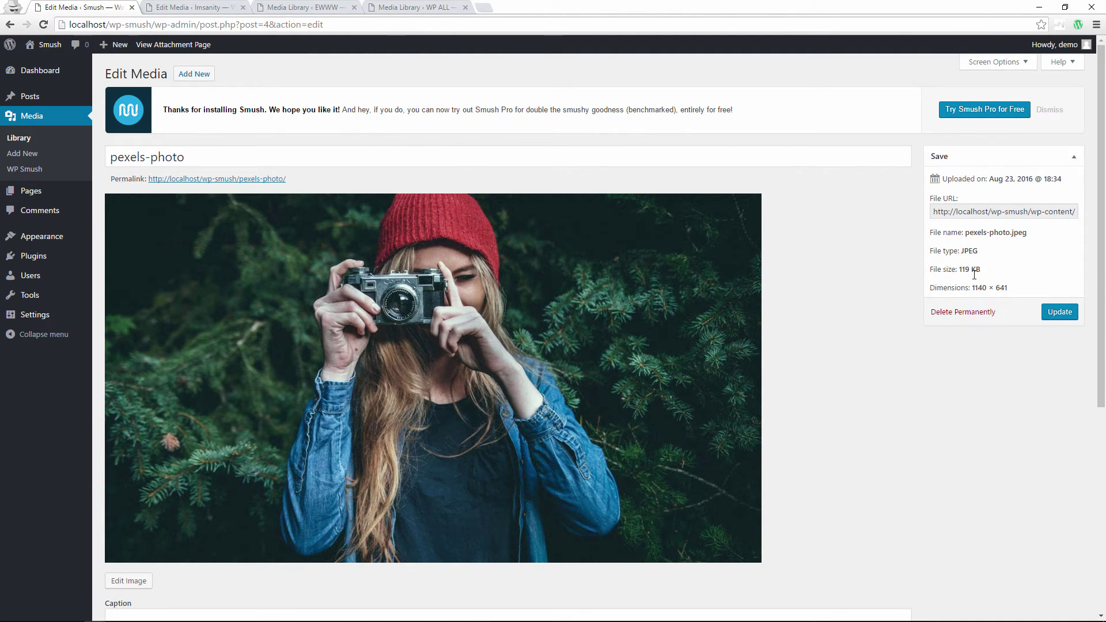
left_click(182, 7)
Step: Show the EWWW site's media library as a list and open pexels-photo's details to examine its optimization and file size
left_click(297, 7)
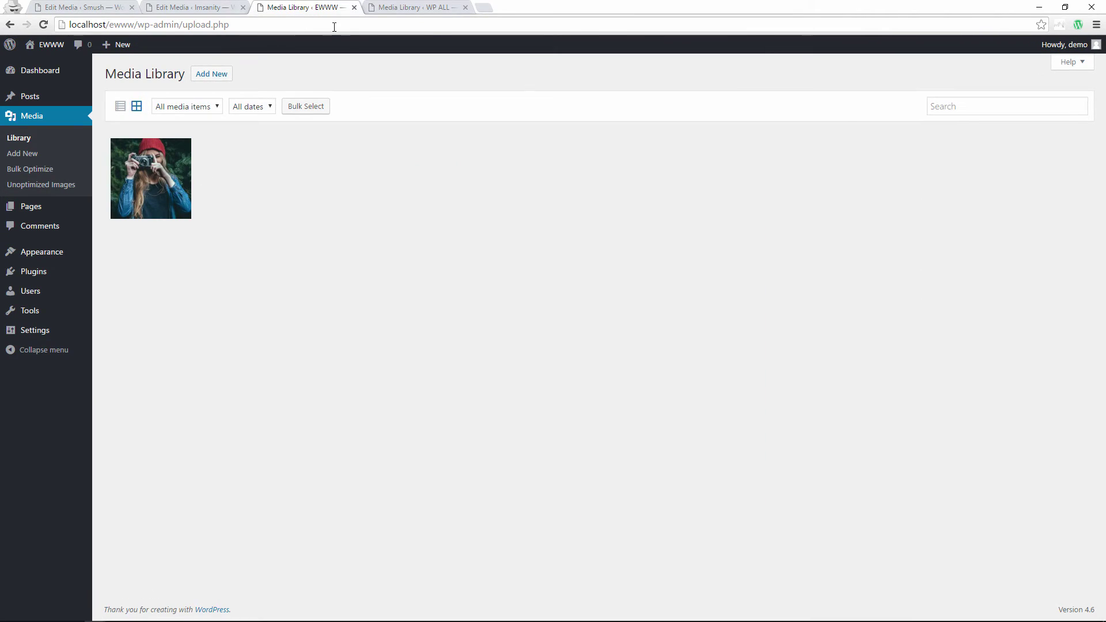
left_click(120, 109)
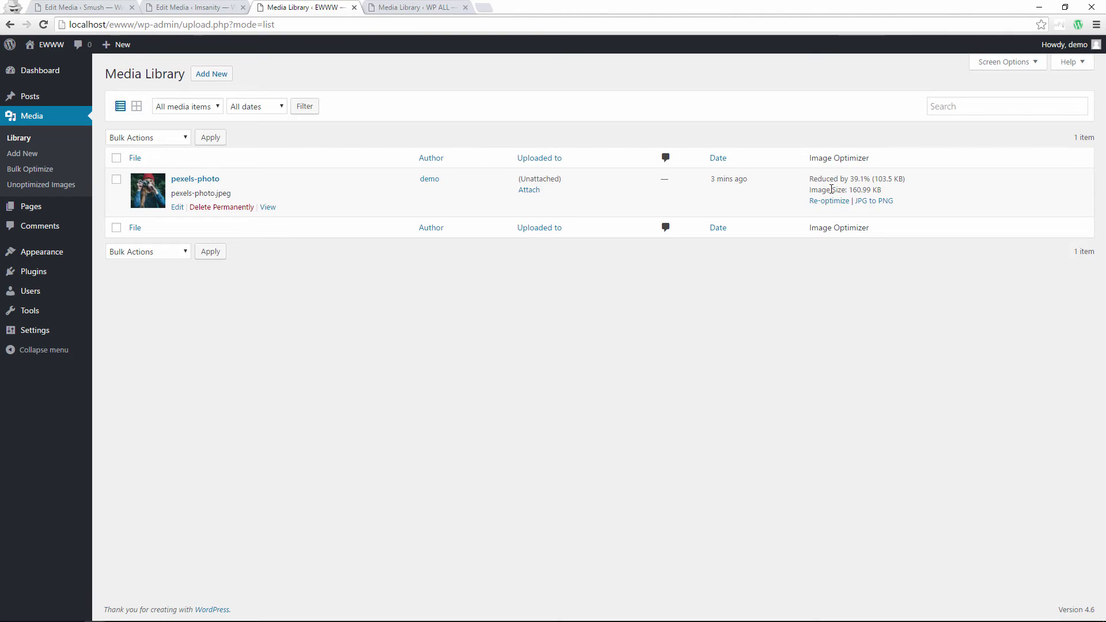
left_click(177, 208)
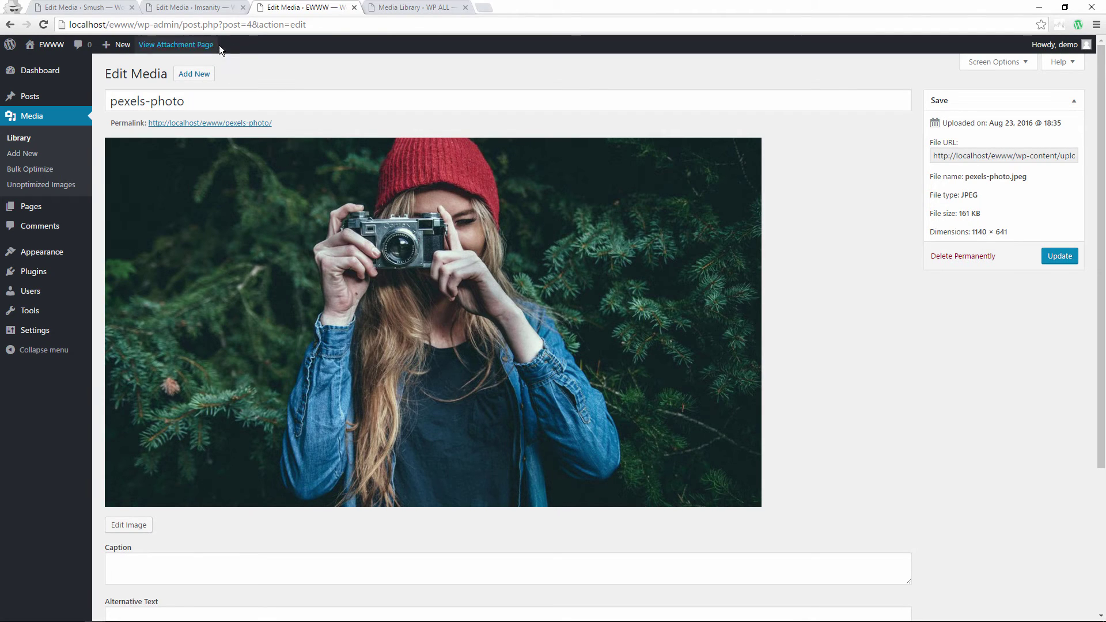
Step: Compare the pexels-photo file size across the Smush, Imsanity and EWWW sites' edit pages
left_click(83, 10)
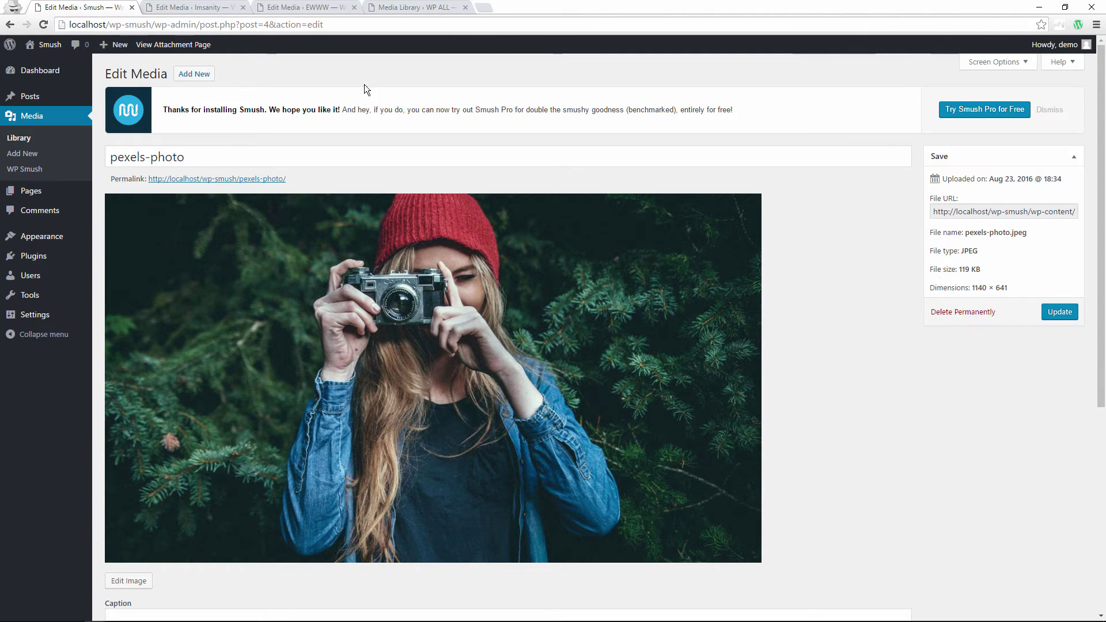
left_click(169, 7)
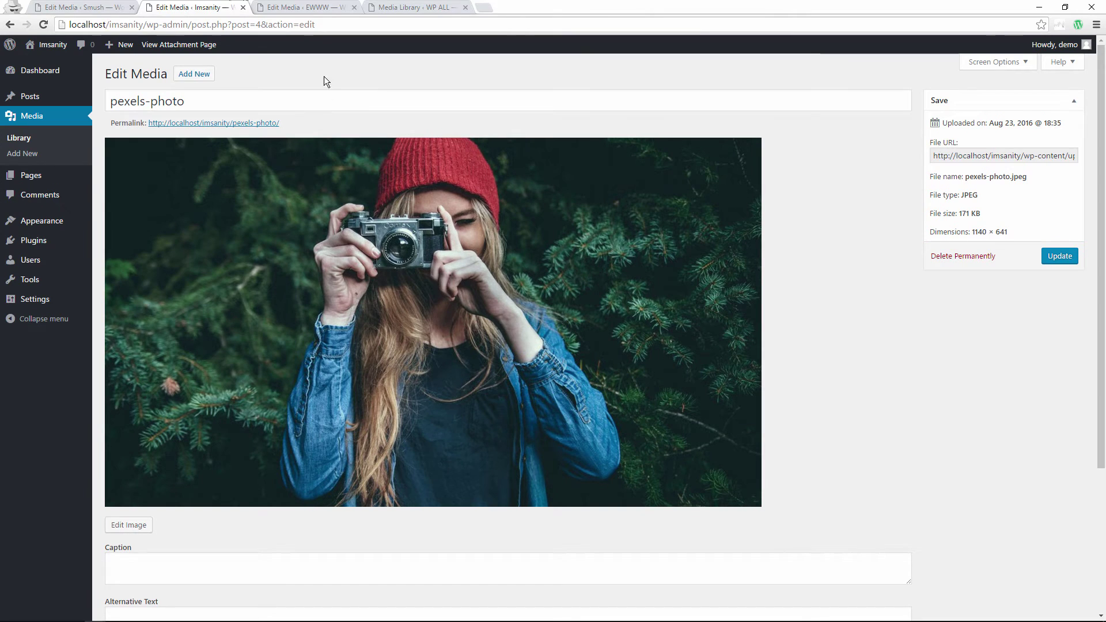
left_click(315, 9)
left_click(205, 11)
left_click(293, 8)
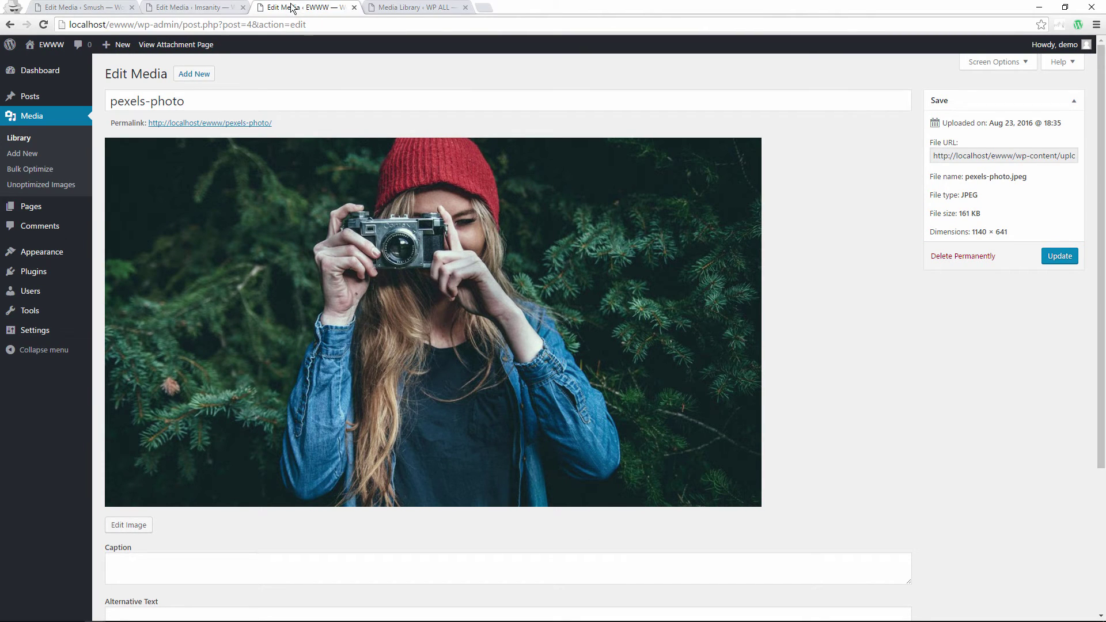
Step: List the WP ALL site's media, examine pexels-photo's optimization and file size, and reopen the Smush site's photo details for comparison
left_click(413, 8)
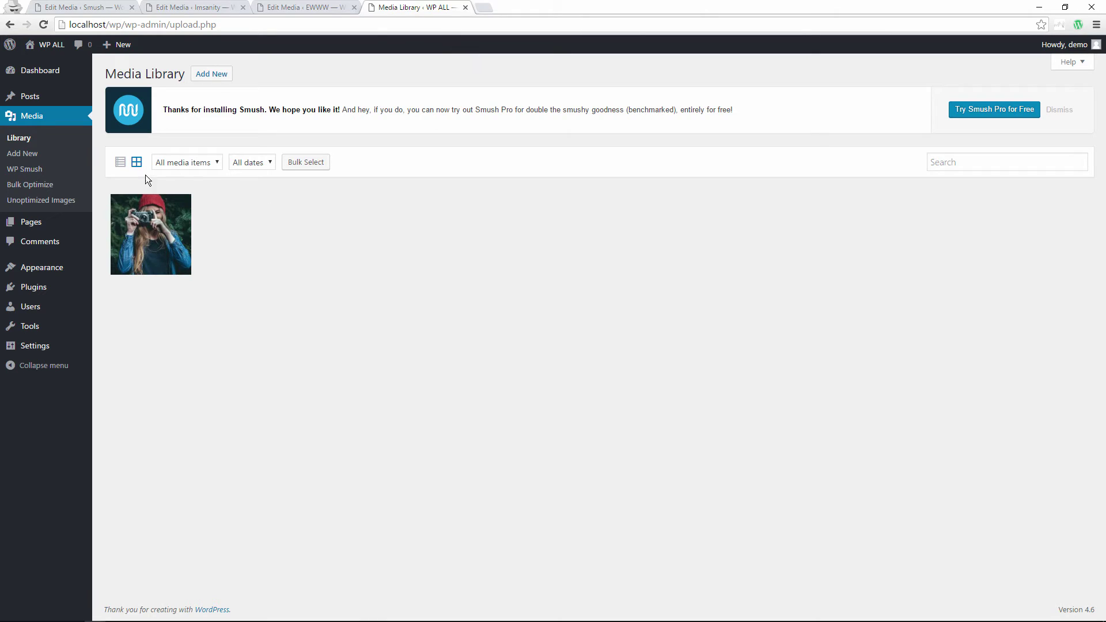
left_click(121, 162)
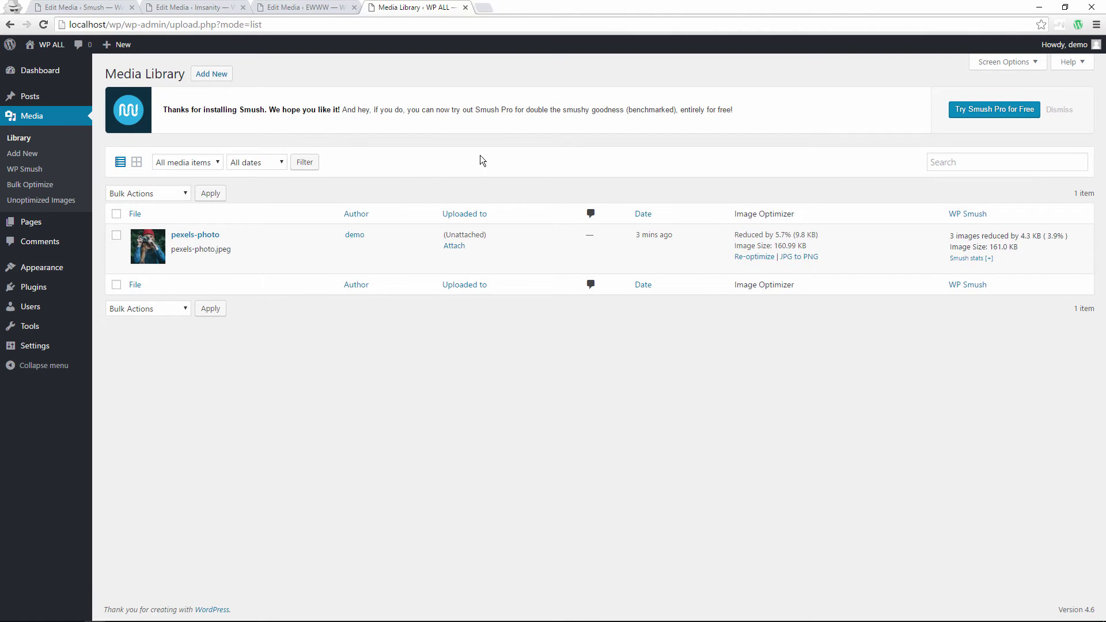
left_click(177, 263)
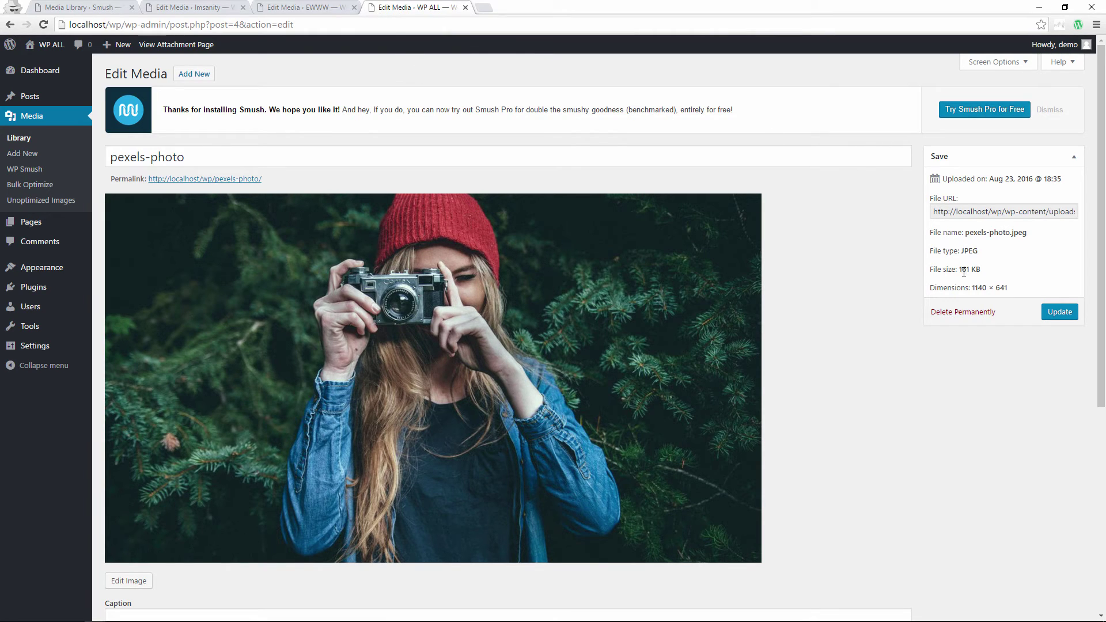
left_click(92, 10)
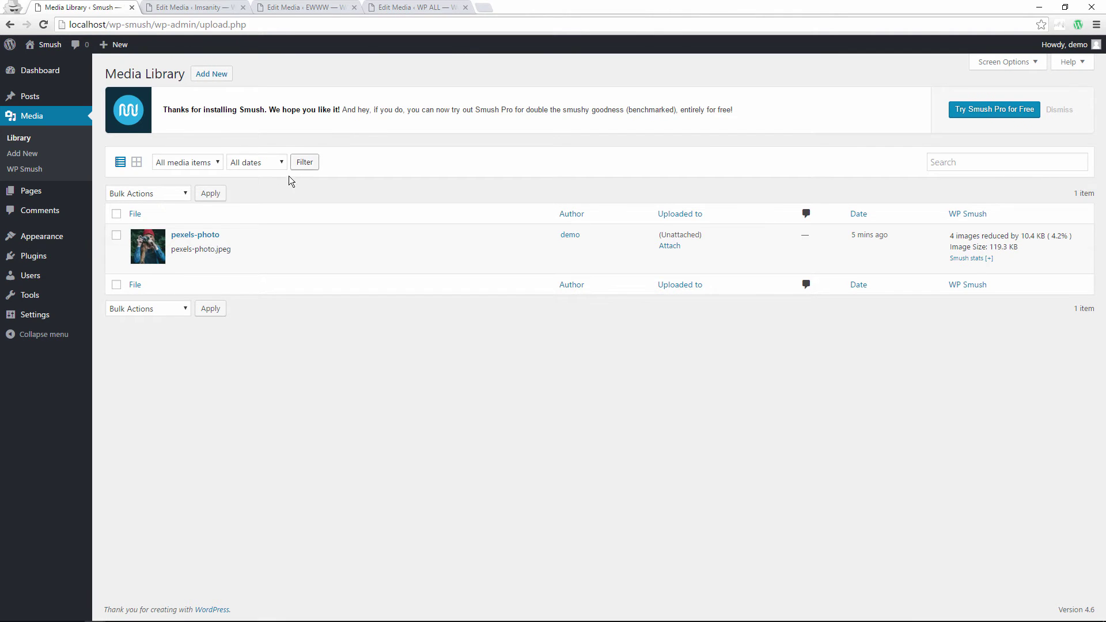
left_click(176, 265)
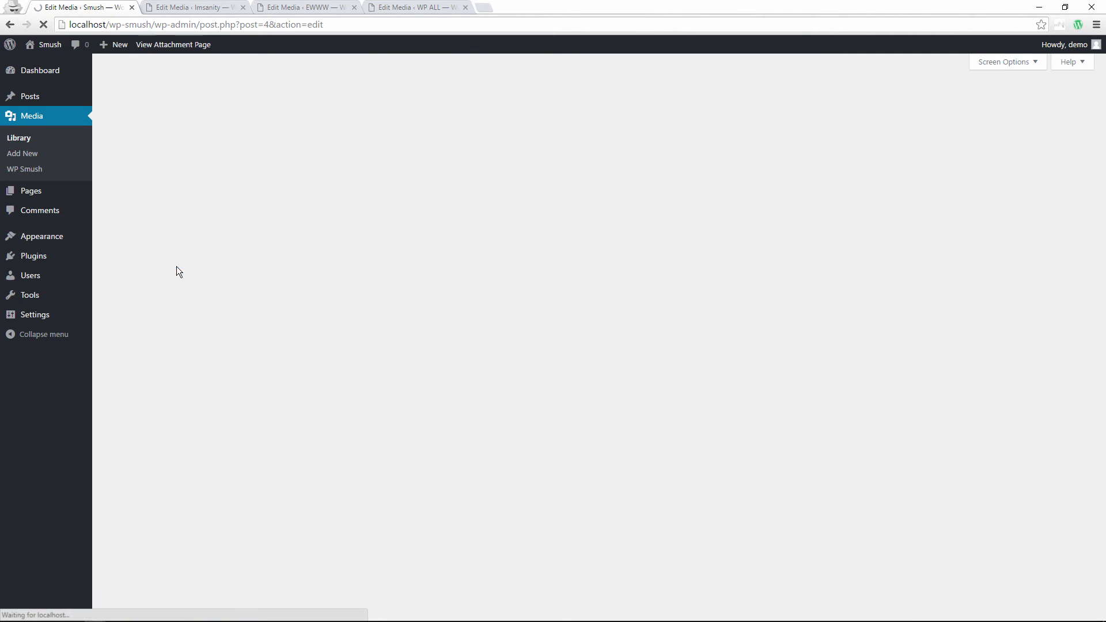
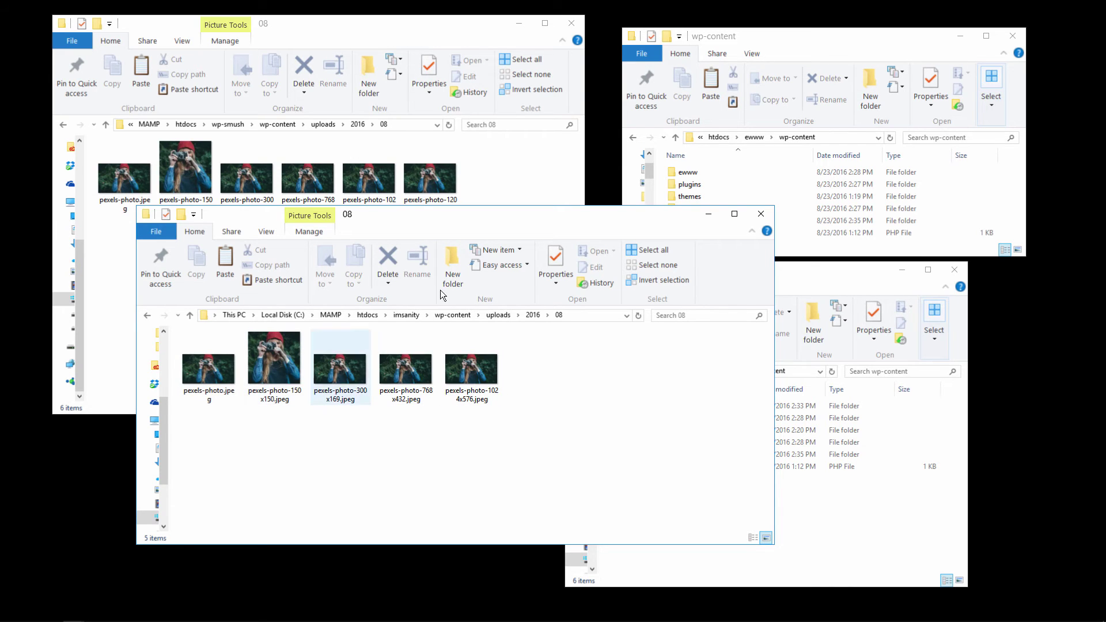
Step: Switch to File Explorer and arrange the four sites' uploads\2016\08 folder windows in a two-by-two layout
left_click_drag(496, 214, 394, 268)
left_click(749, 283)
mouse_move(748, 277)
left_mouse_down()
mouse_move(716, 272)
mouse_move(754, 284)
left_mouse_up()
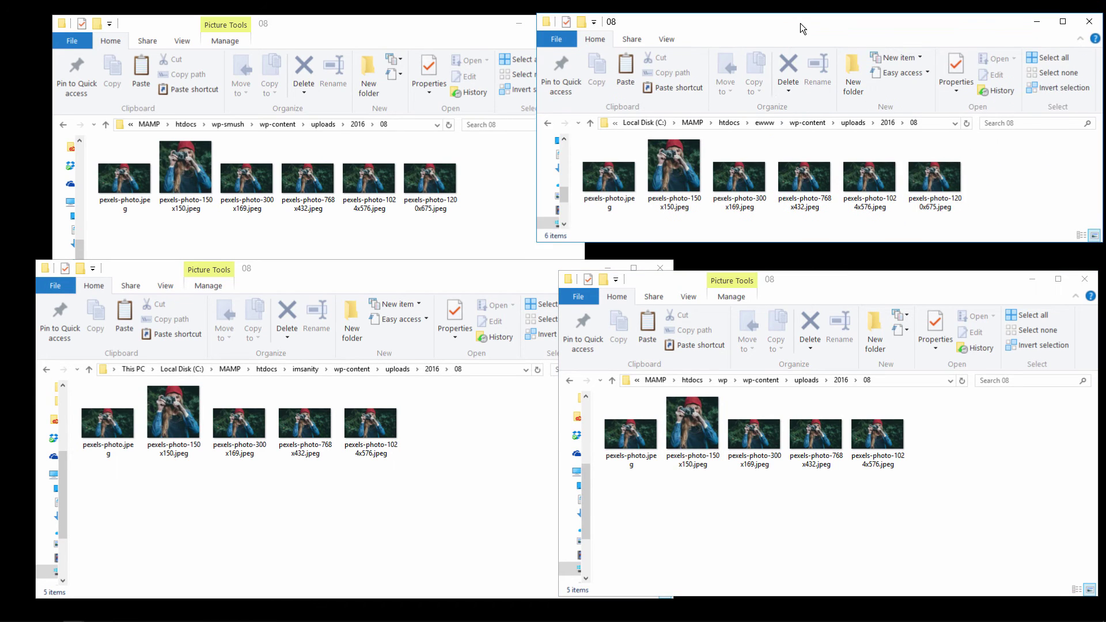
left_click_drag(800, 23, 792, 28)
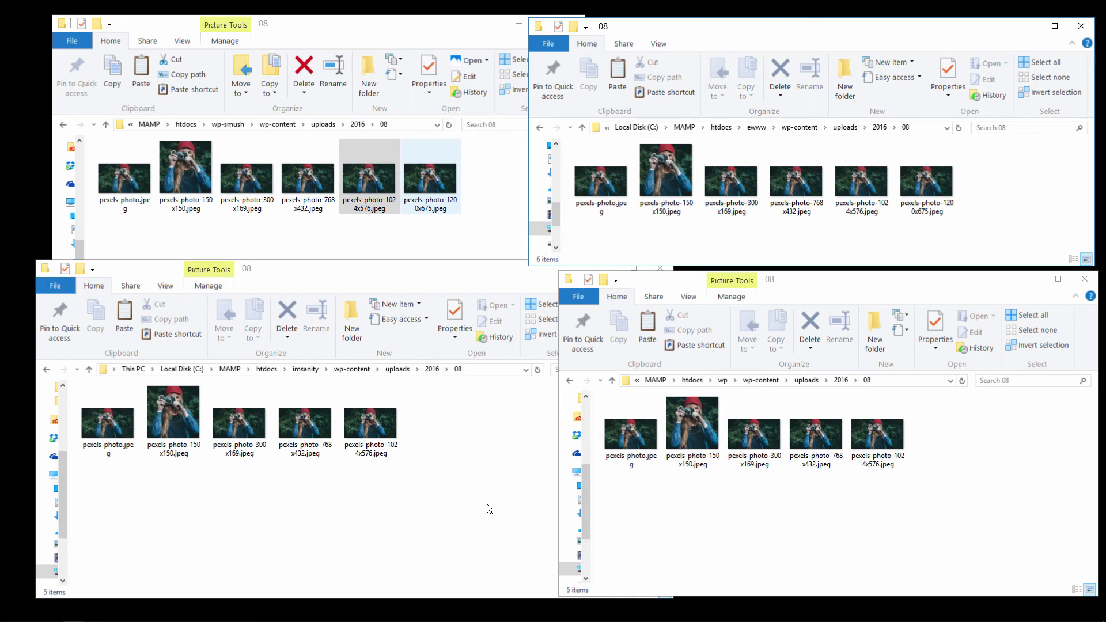
Step: Check the file size of pexels-photo.jpeg in the wp-smush and ewww upload folders through its properties
left_click(201, 241)
left_click(128, 183)
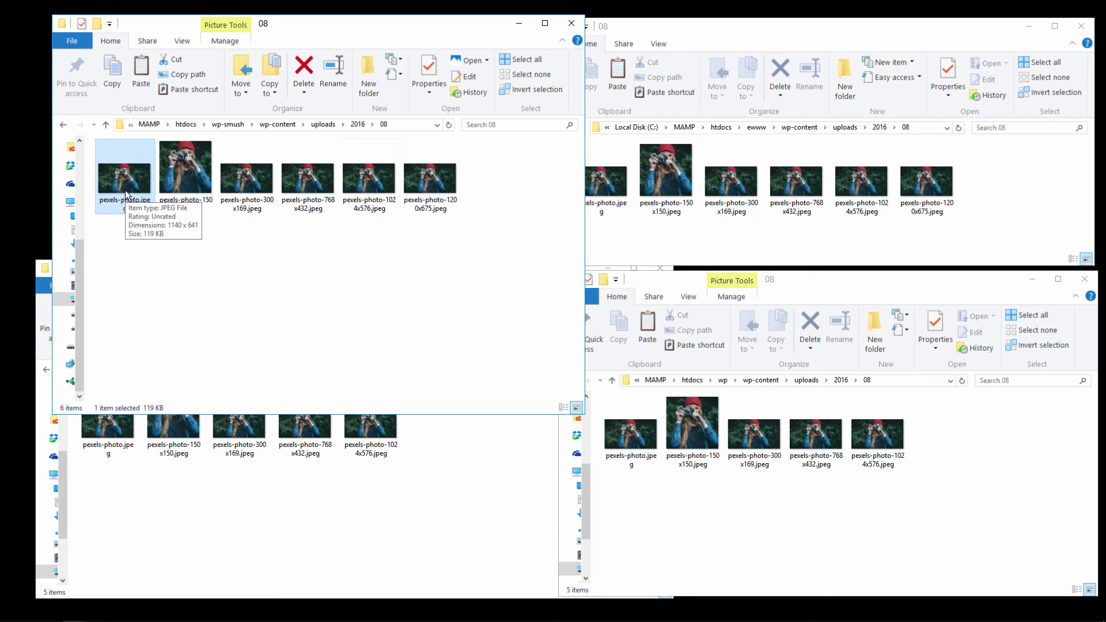
left_click(429, 87)
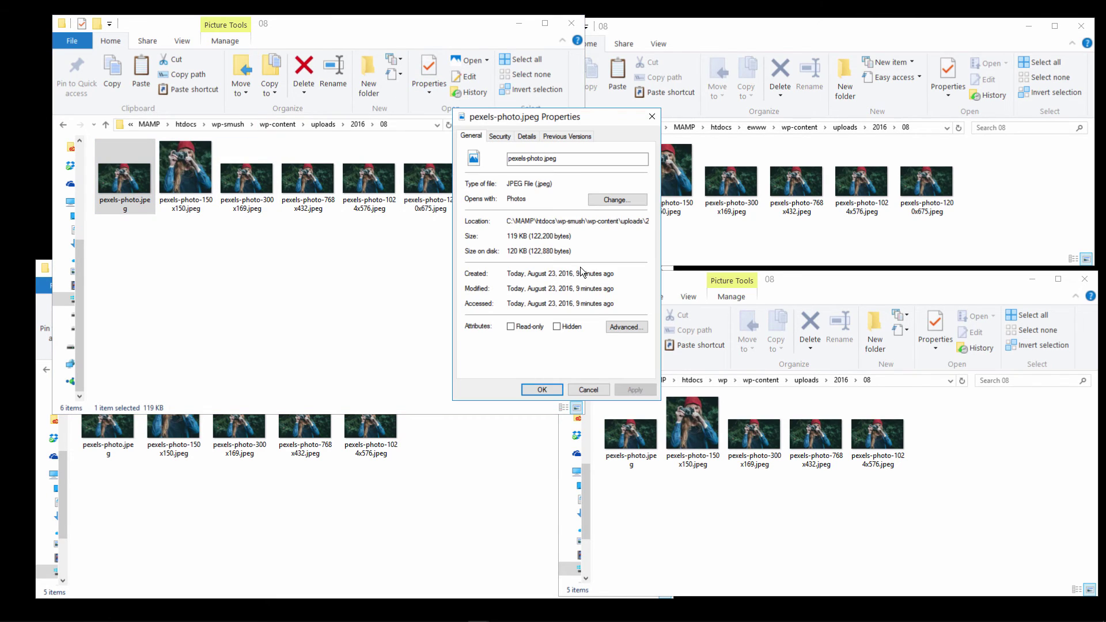
left_click(557, 386)
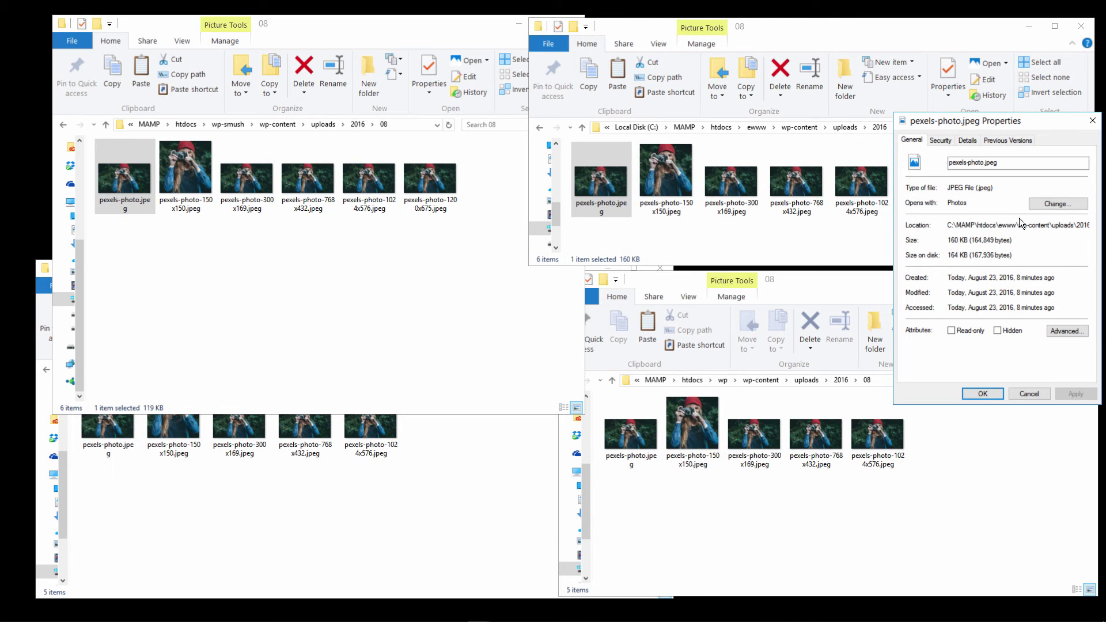
left_click(978, 394)
Step: Check the file size of pexels-photo.jpeg in the imsanity uploads folder through its properties
left_click(469, 482)
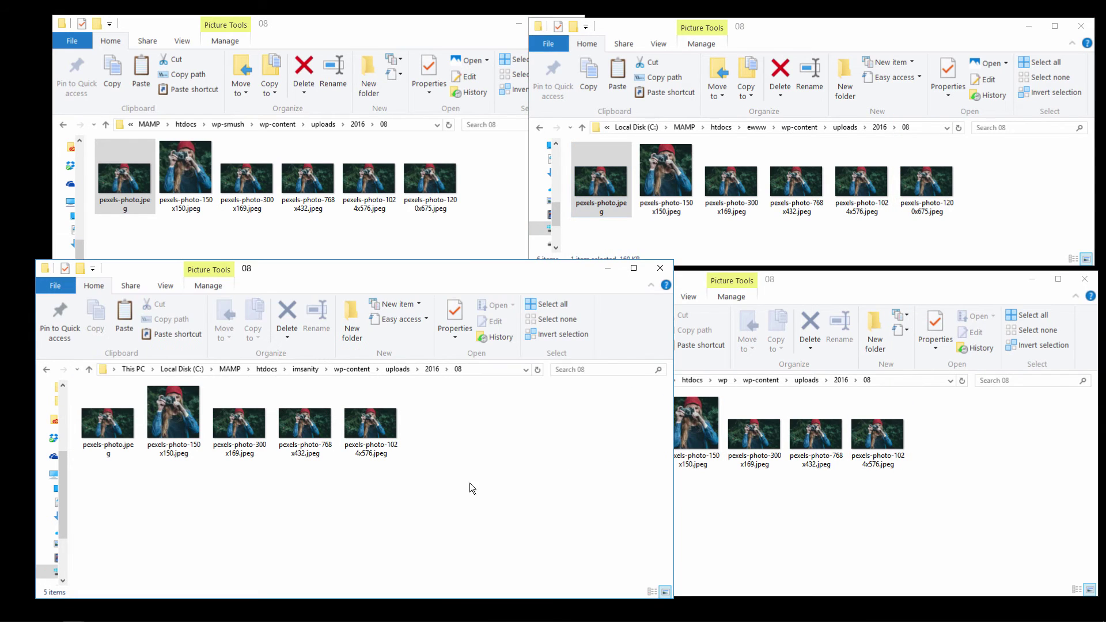
key("alt+Return")
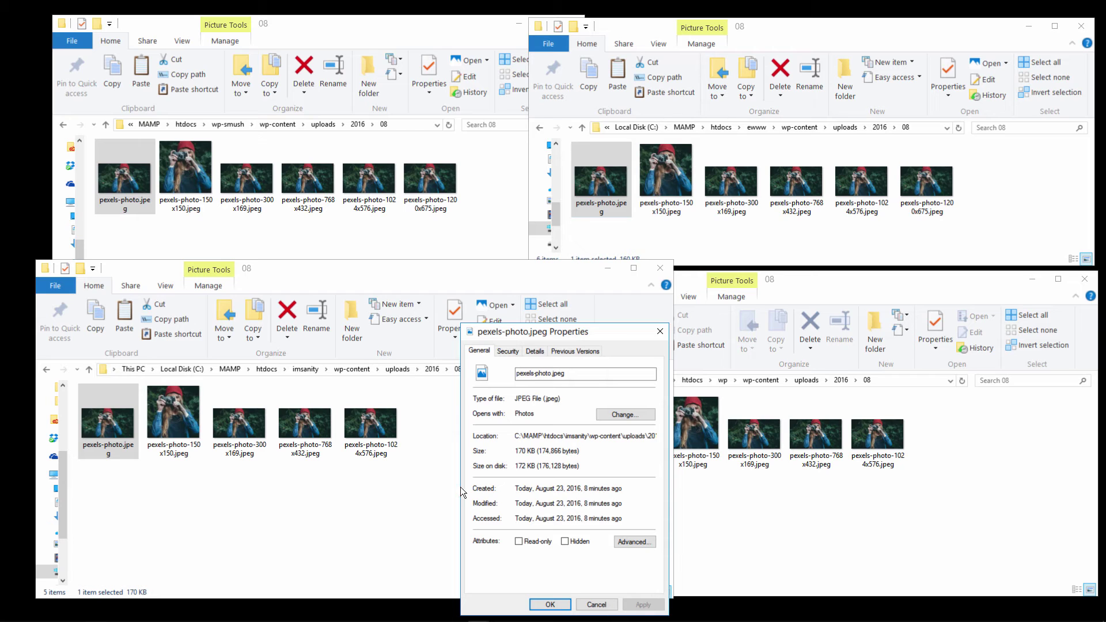
left_click(553, 604)
Step: Check the file size of pexels-photo.jpeg in the wp uploads folder through its properties
left_click(720, 525)
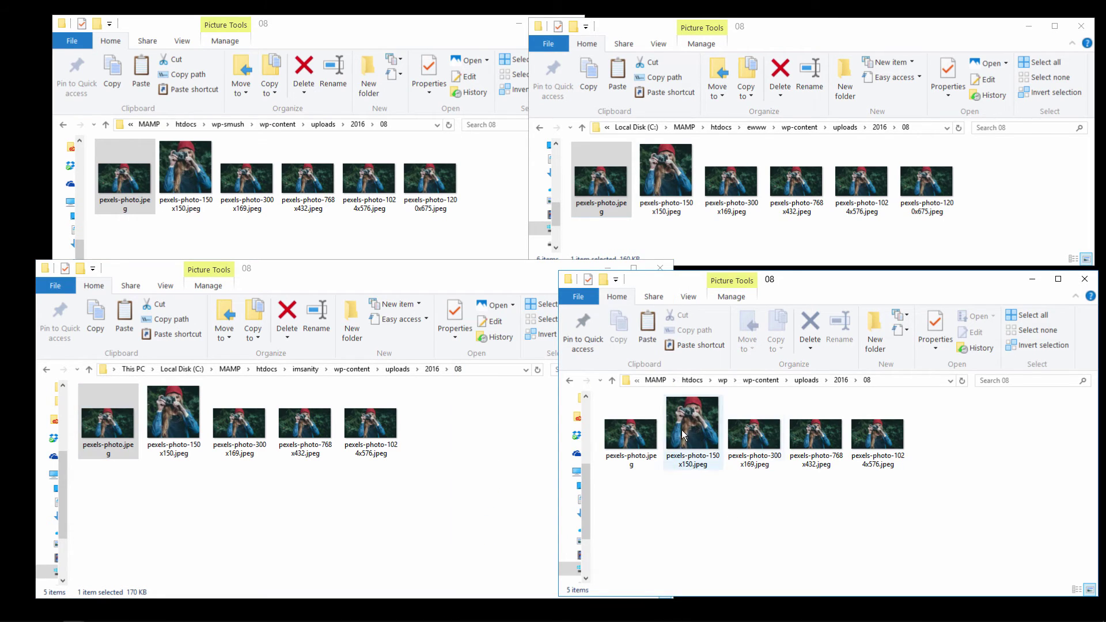
left_click(630, 435)
left_click(933, 328)
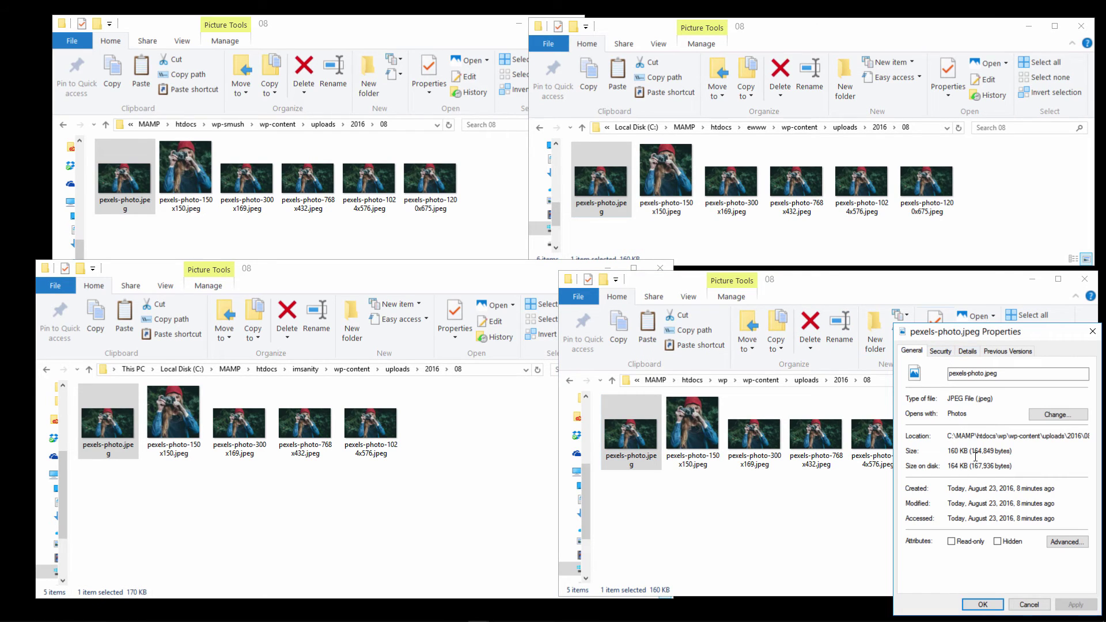
left_click(982, 604)
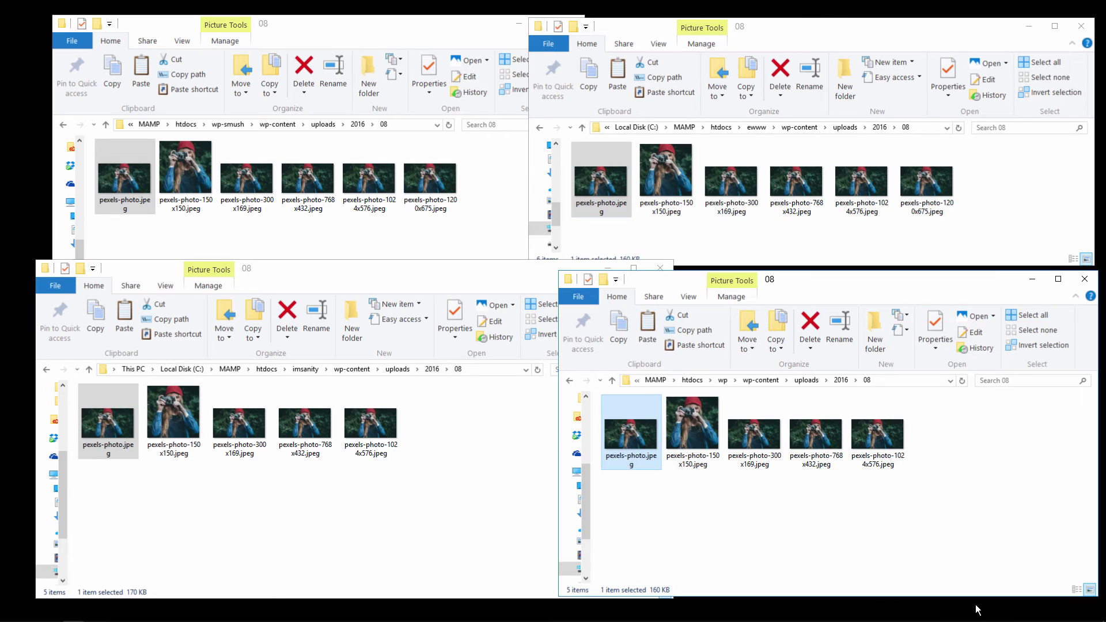
Step: Go up to the 2016 uploads folder in the wp, imsanity, wp-smush and ewww windows
left_click(843, 379)
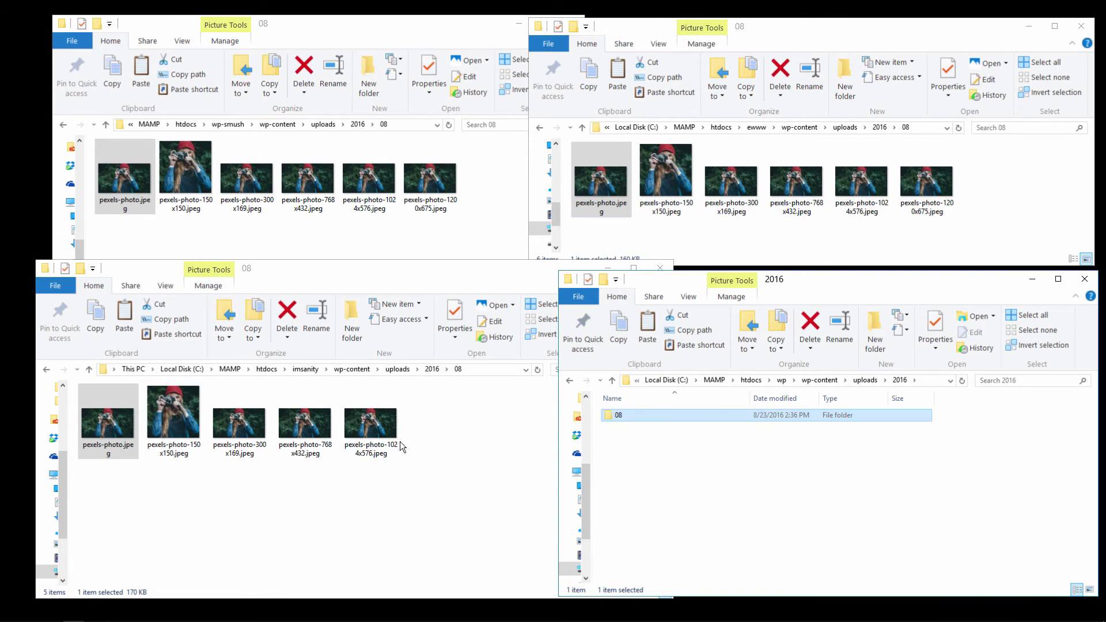
left_click(431, 370)
left_click(357, 124)
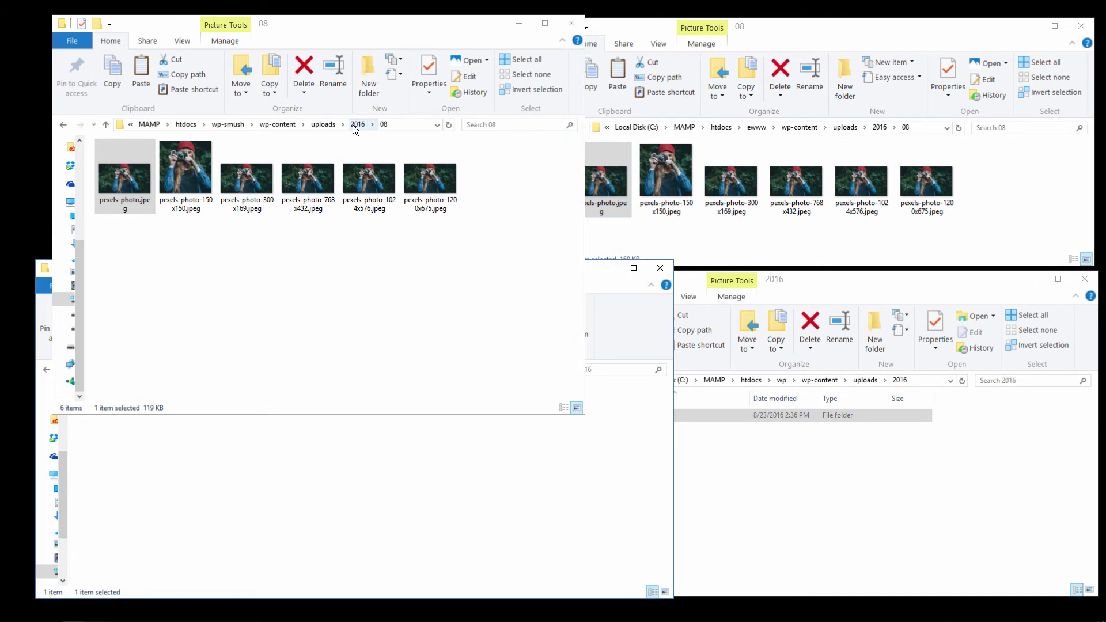
left_click(879, 127)
left_click(194, 208)
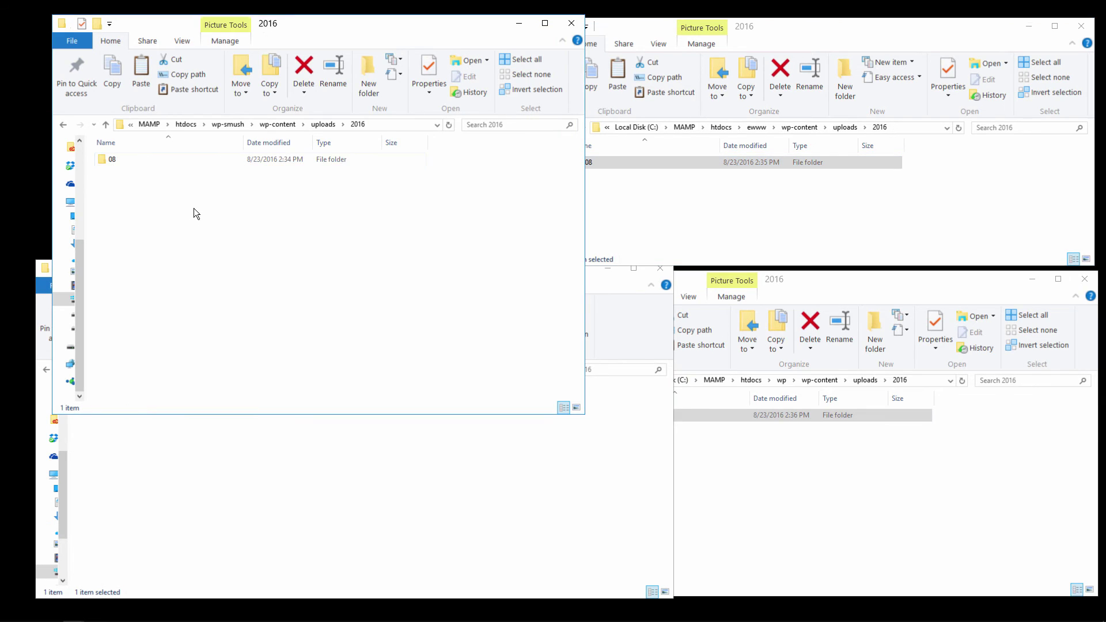
Step: Open the properties of the wp-smush site's 08 folder to examine its total size and file count
left_click(271, 156)
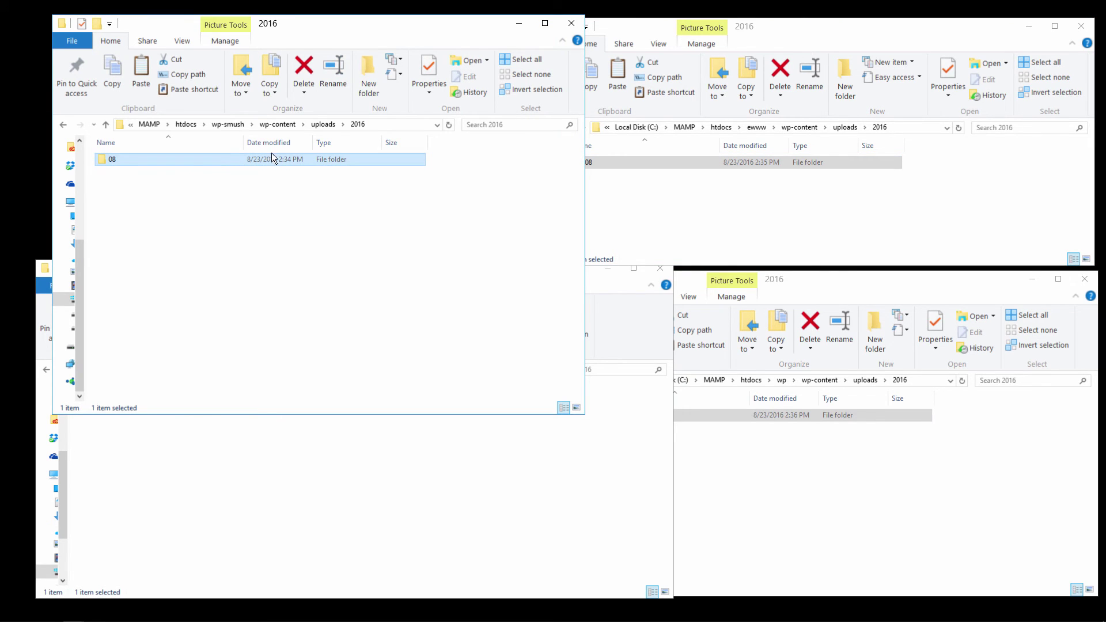
left_click(420, 95)
left_click(424, 102)
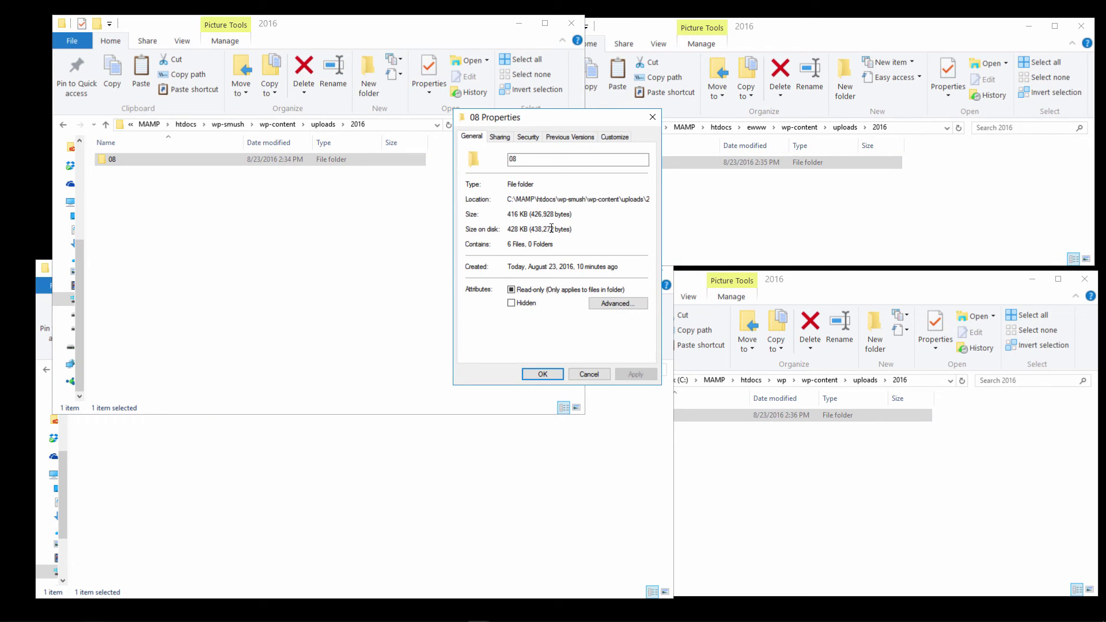
Step: Open the properties of the imsanity site's 08 folder and place them below the wp-smush ones to compare total sizes
left_click_drag(562, 115, 130, 8)
left_click(443, 333)
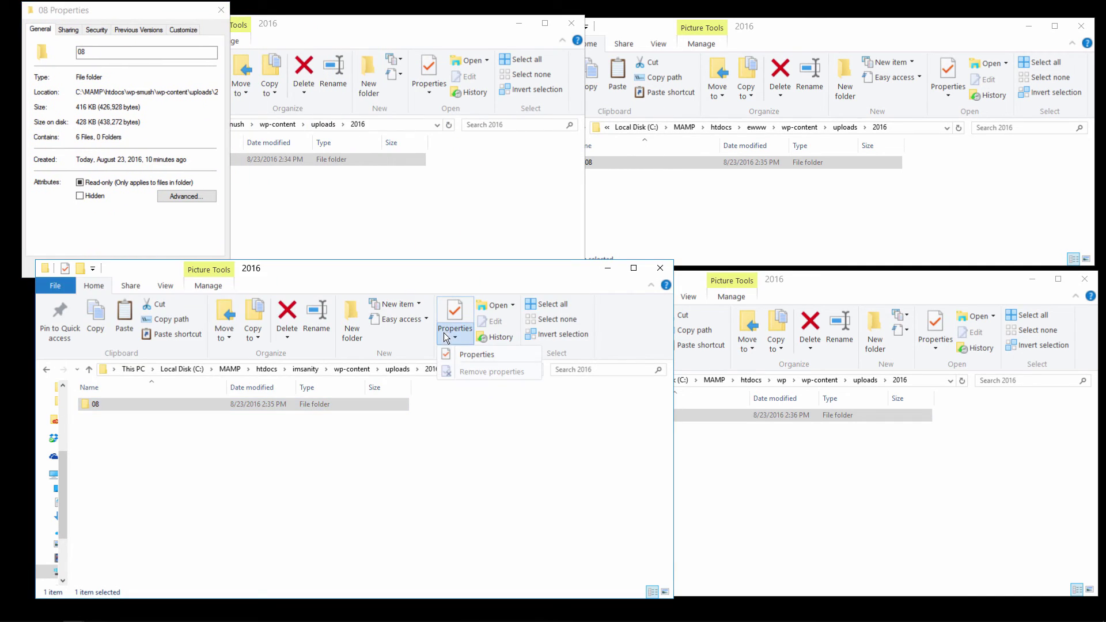
left_click(475, 352)
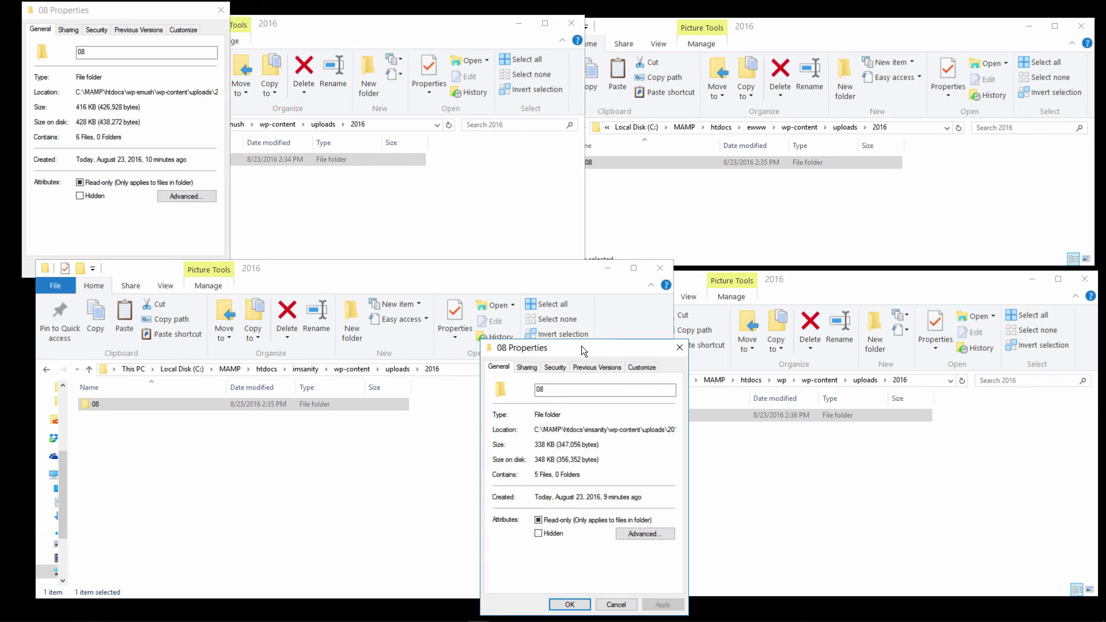
left_click_drag(582, 345, 120, 264)
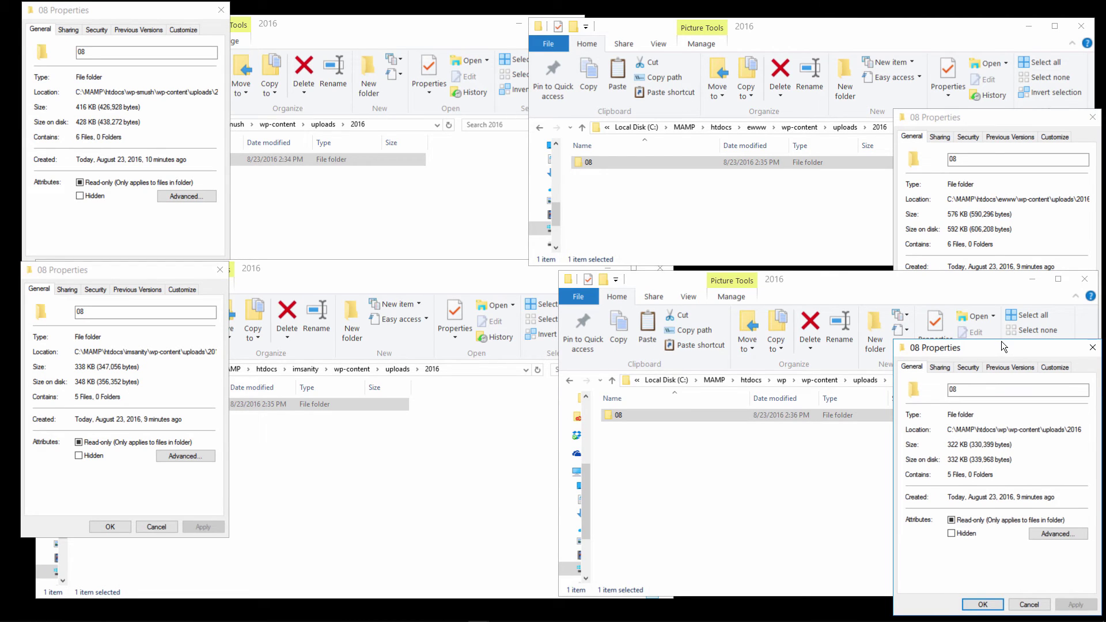
Step: Arrange the wp-smush and wp 08 folder properties side by side to compare their total sizes and file counts
left_click_drag(1001, 341, 939, 265)
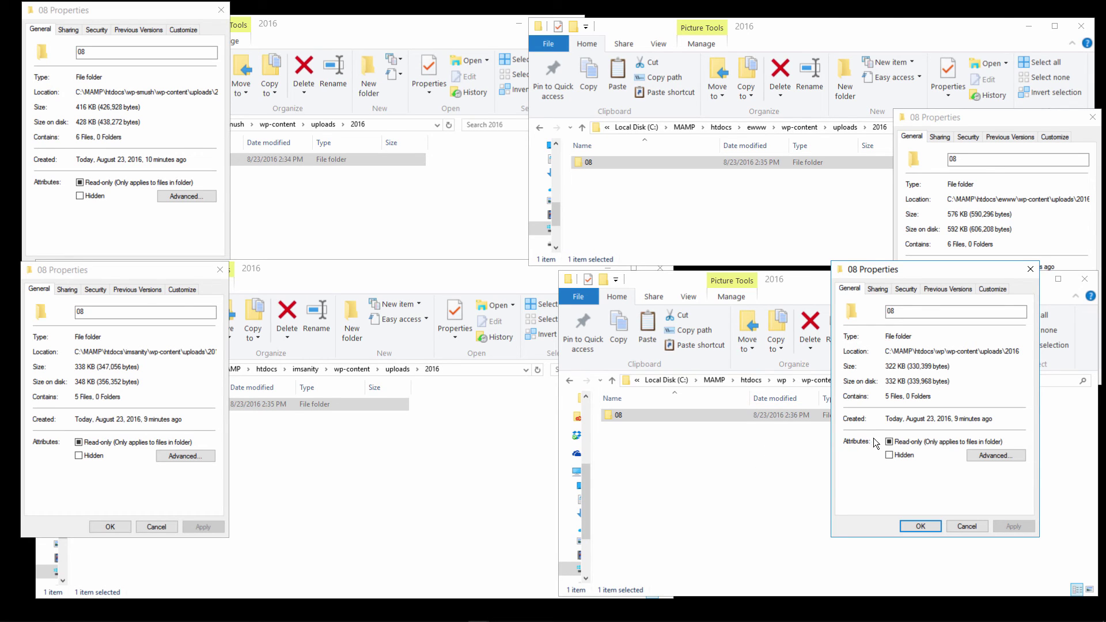
left_click_drag(945, 272, 596, 210)
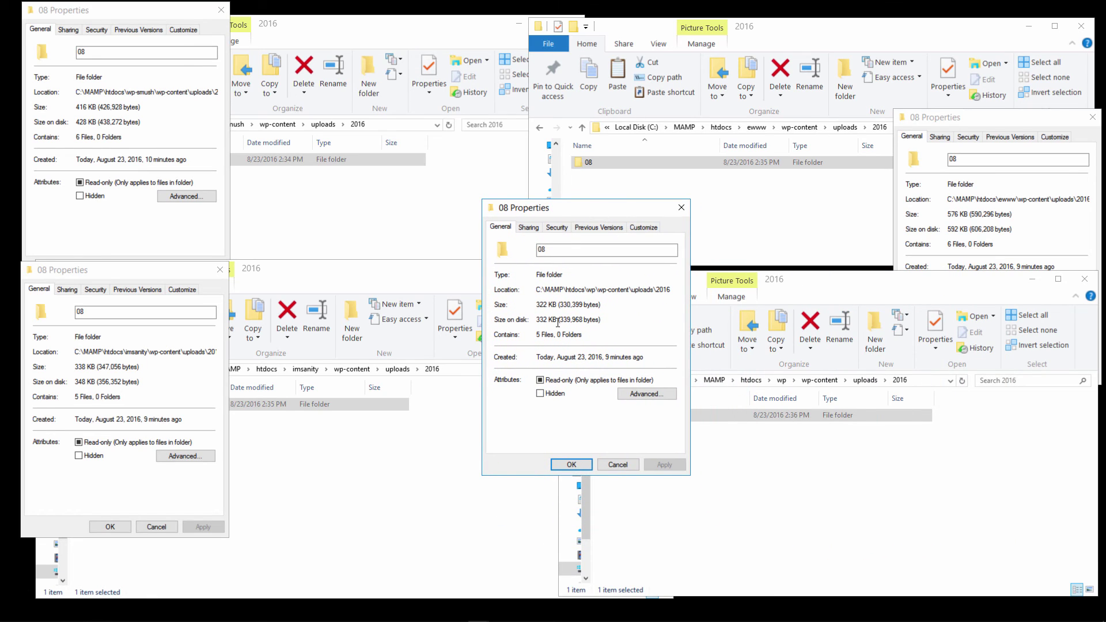
left_click_drag(167, 272, 236, 376)
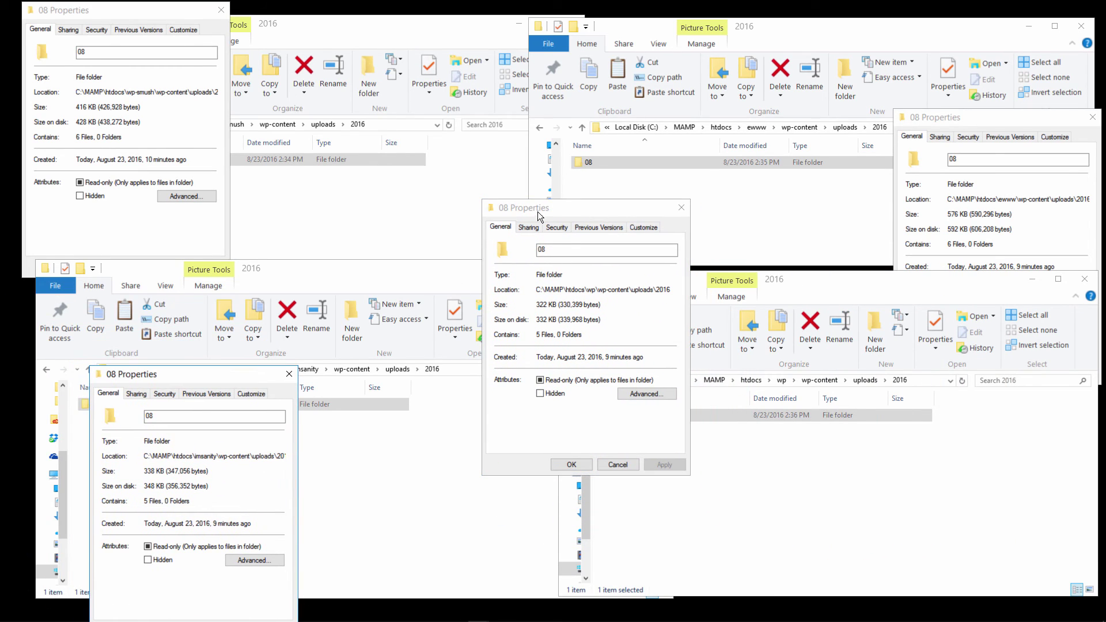
left_click_drag(563, 209, 464, 99)
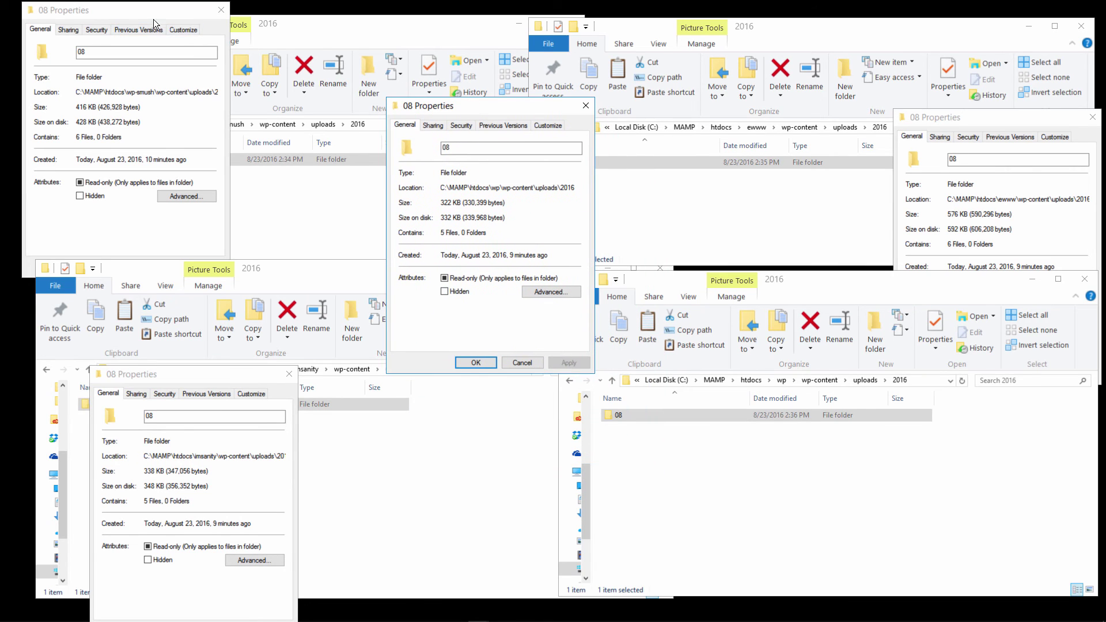
left_click_drag(149, 9, 320, 109)
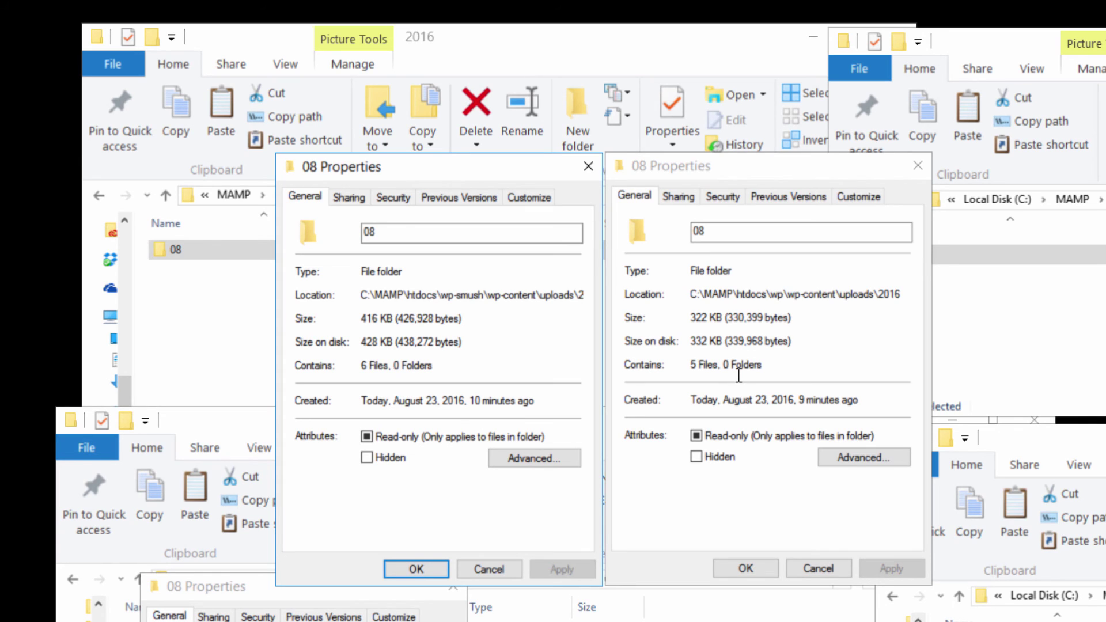
left_click(718, 337)
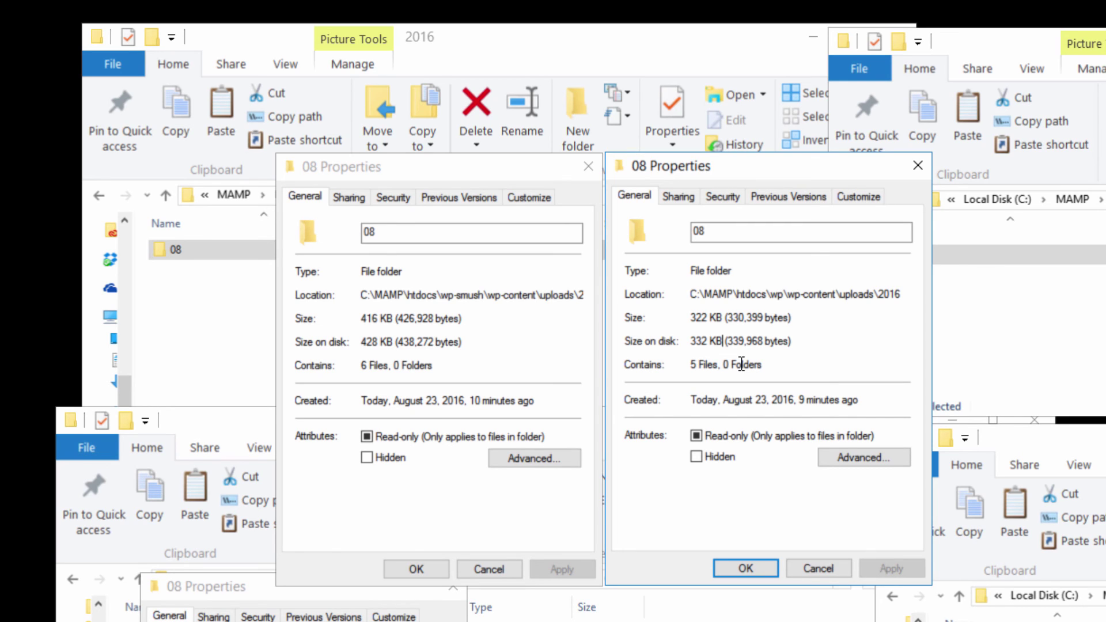
left_click(407, 174)
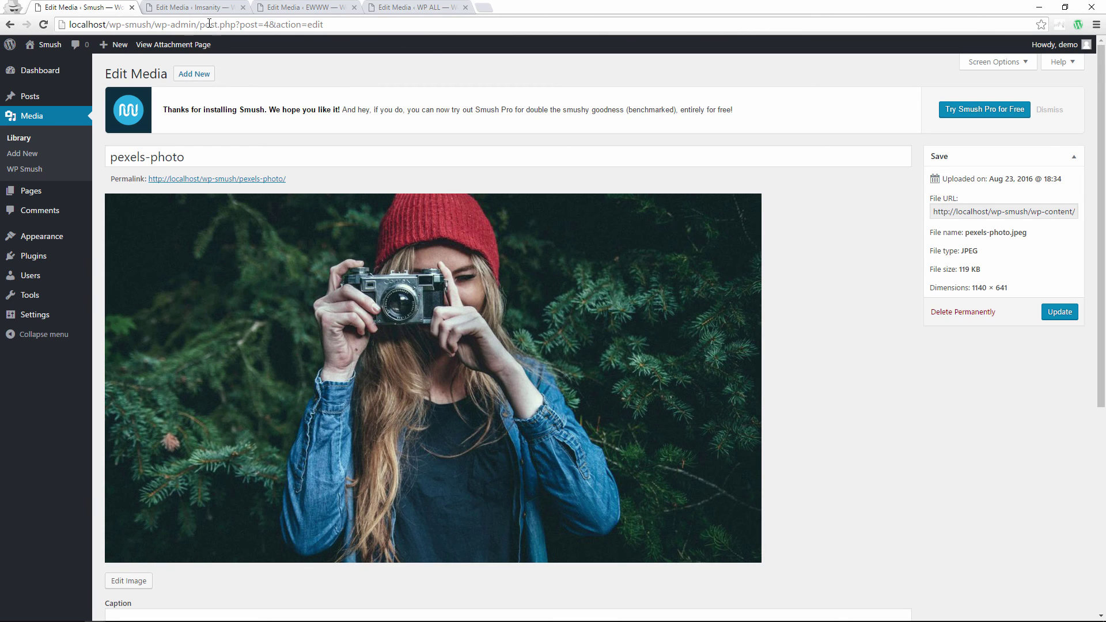
Step: Switch to the browser and compare the pexels-photo image and its file size across the Smush, Imsanity, EWWW and WP ALL media edit pages
left_click(197, 9)
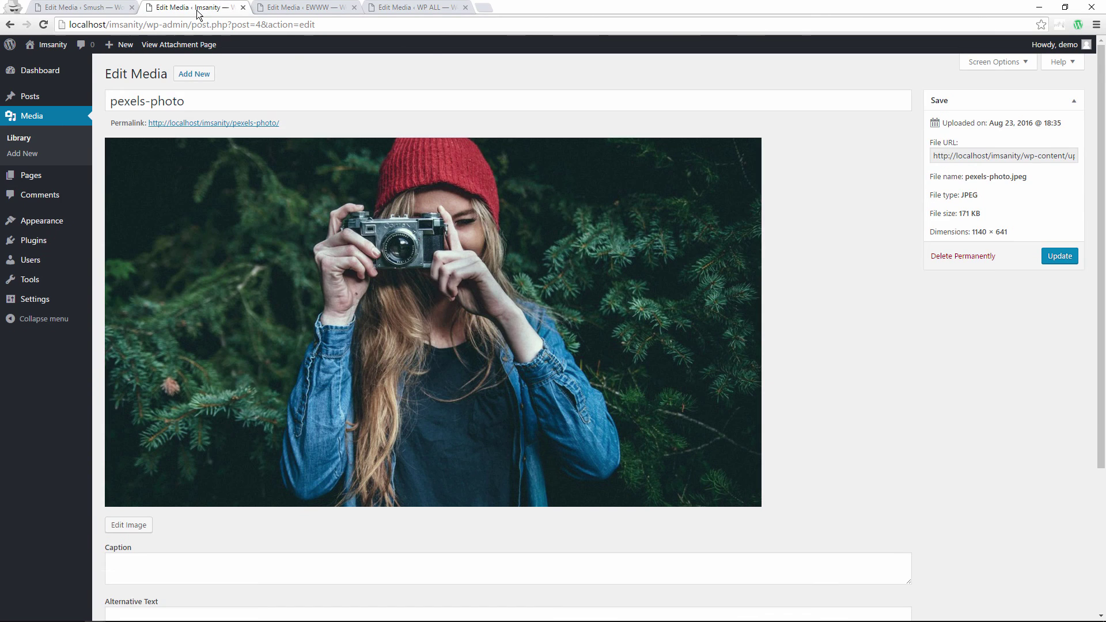
left_click(305, 10)
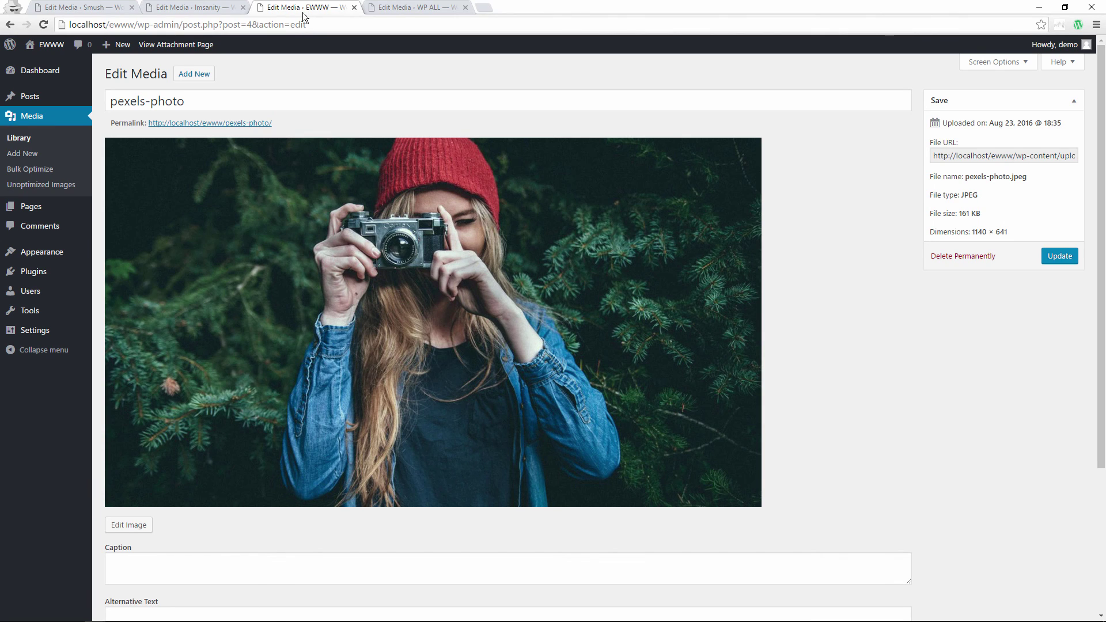
left_click(405, 8)
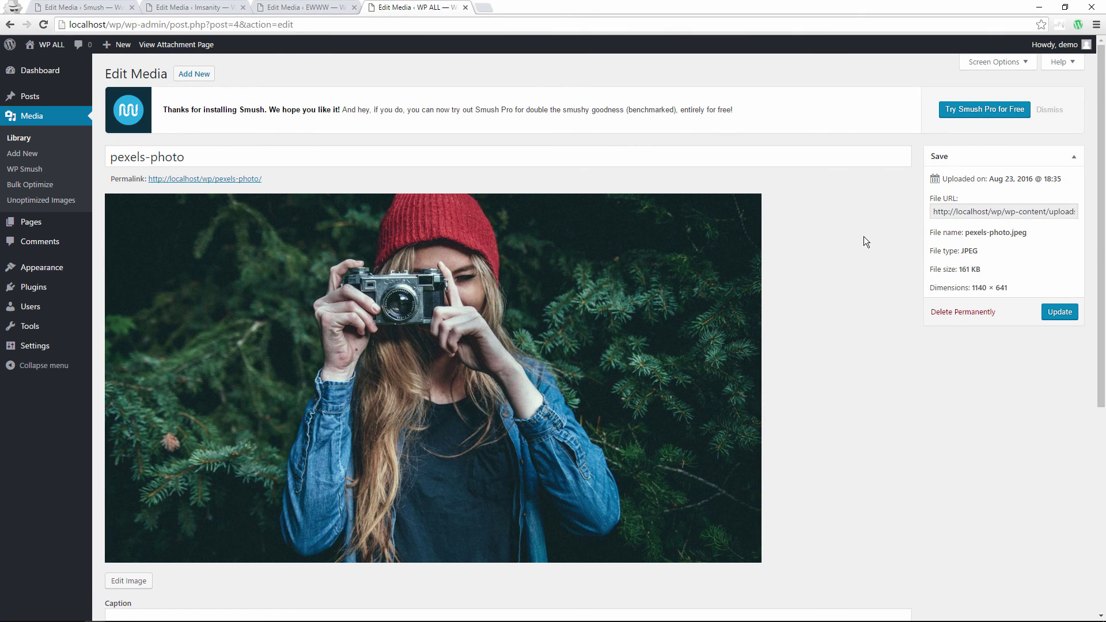
left_click(75, 9)
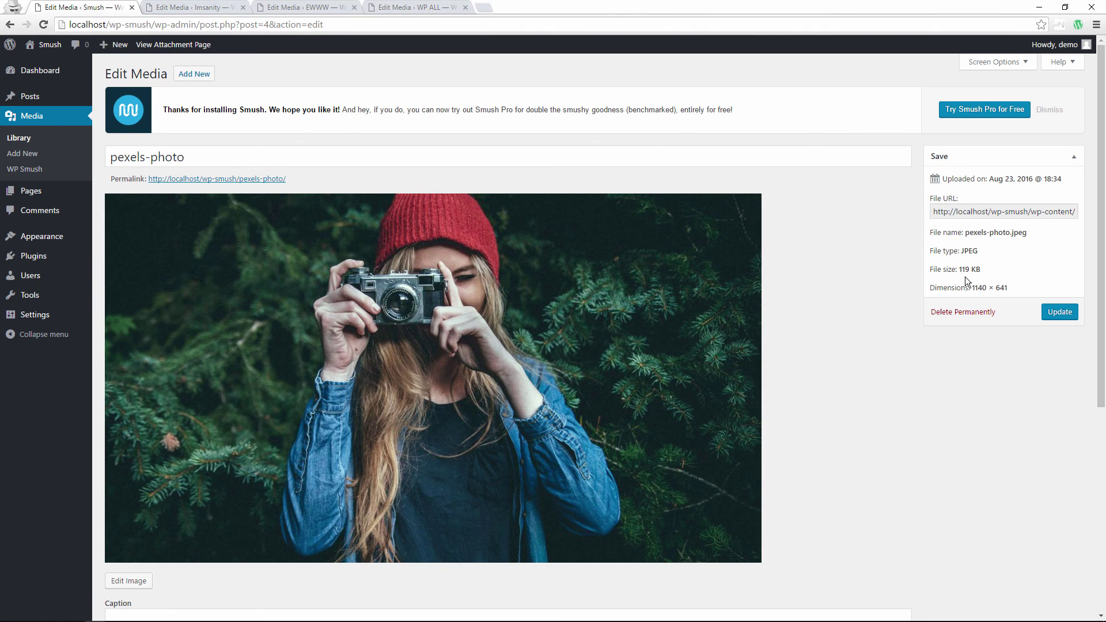
left_click(207, 8)
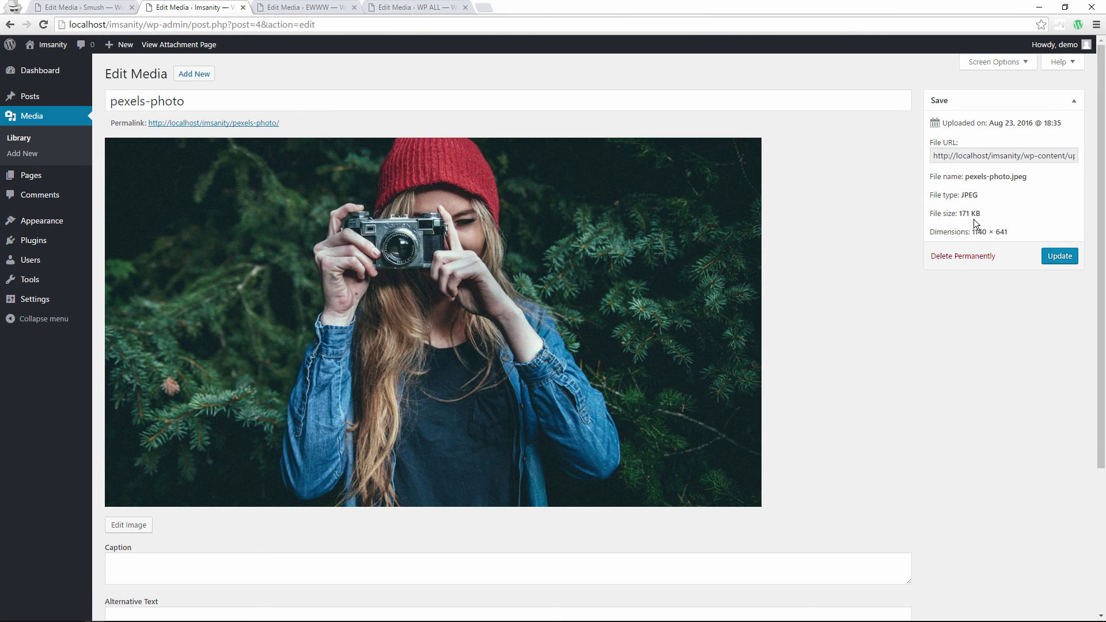
left_click(304, 8)
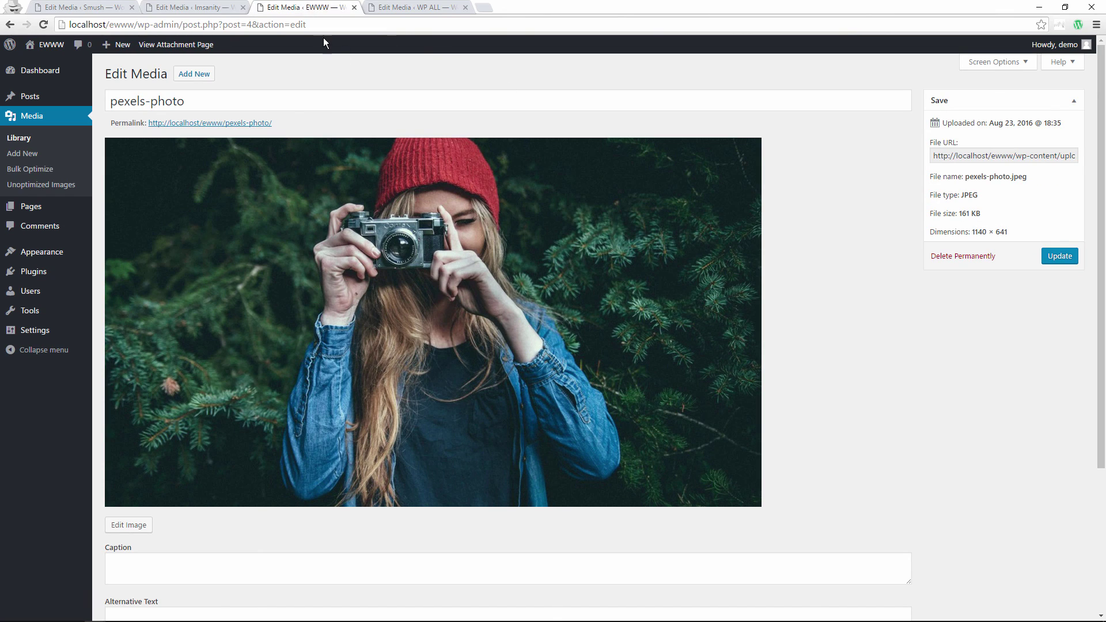
left_click(407, 8)
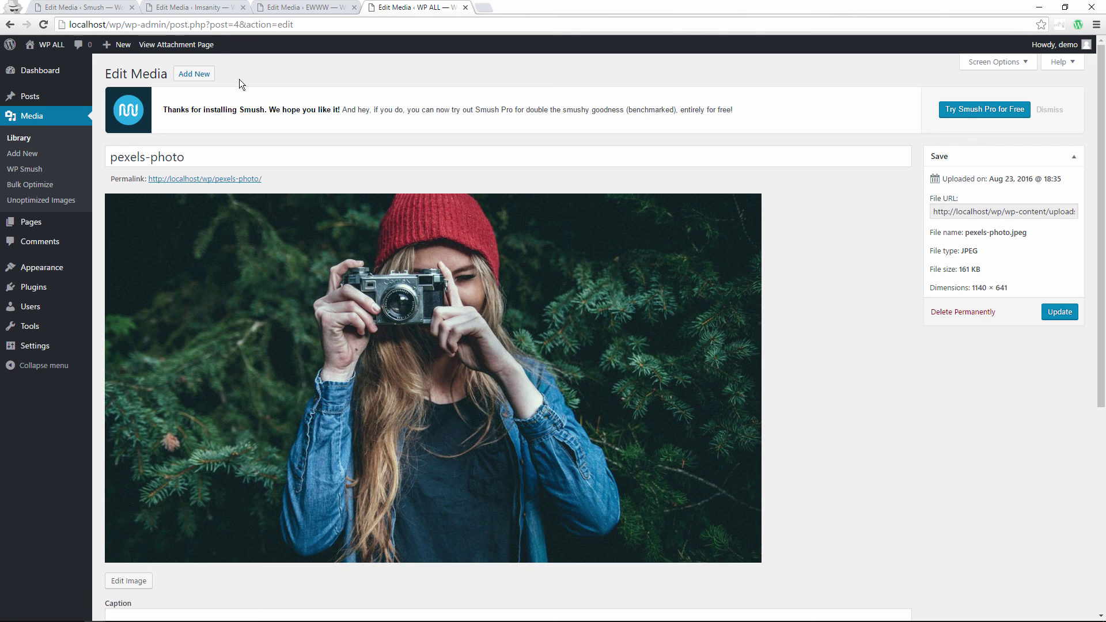
left_click(103, 7)
left_click(185, 7)
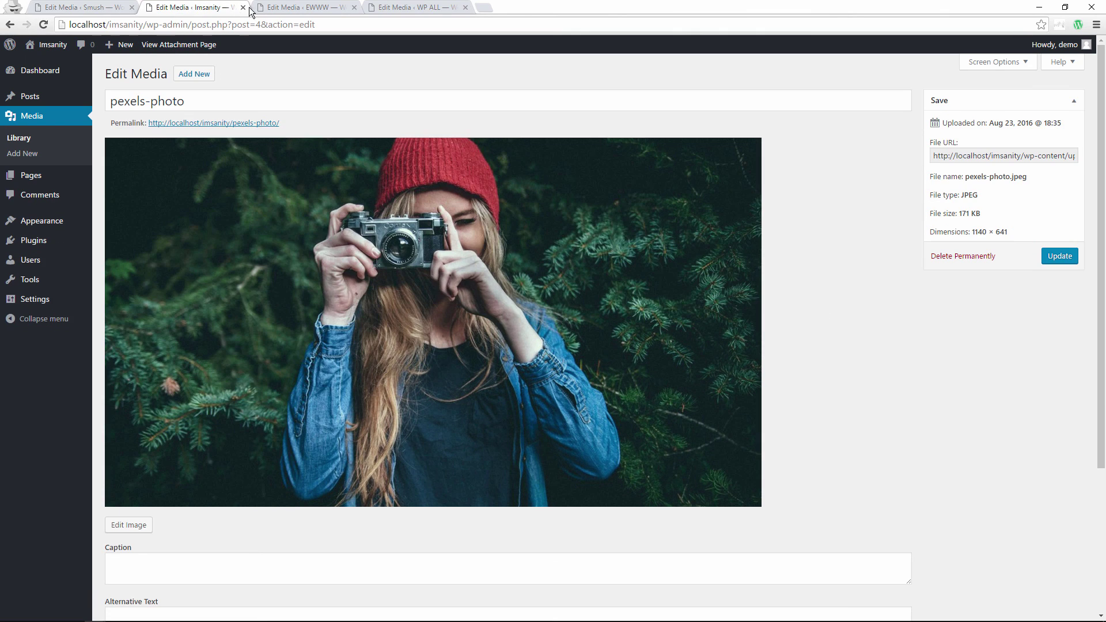
left_click(105, 10)
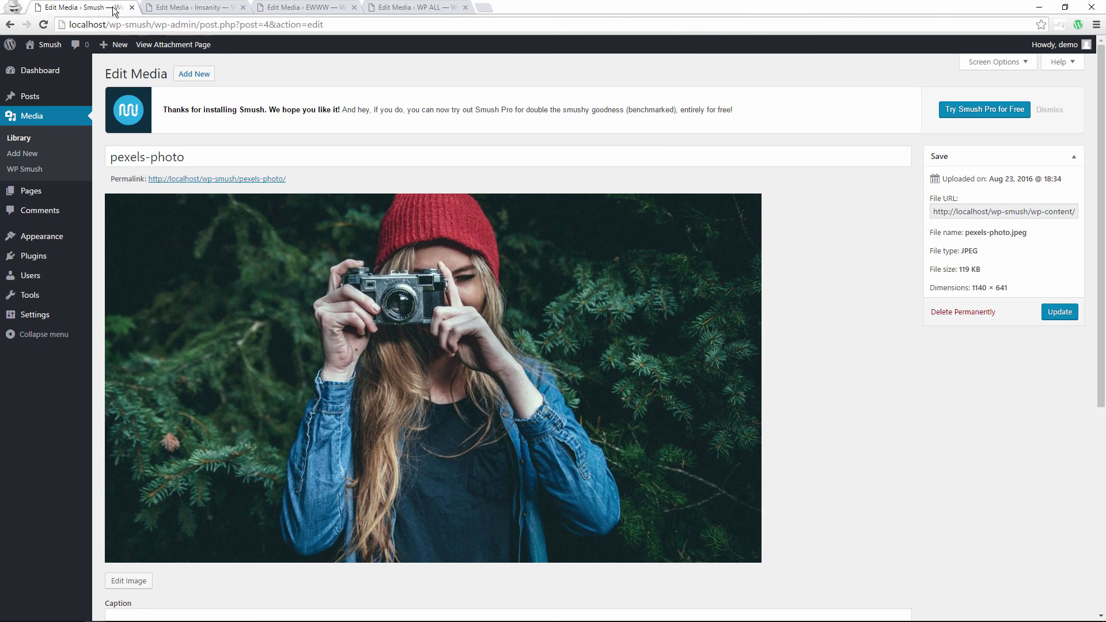